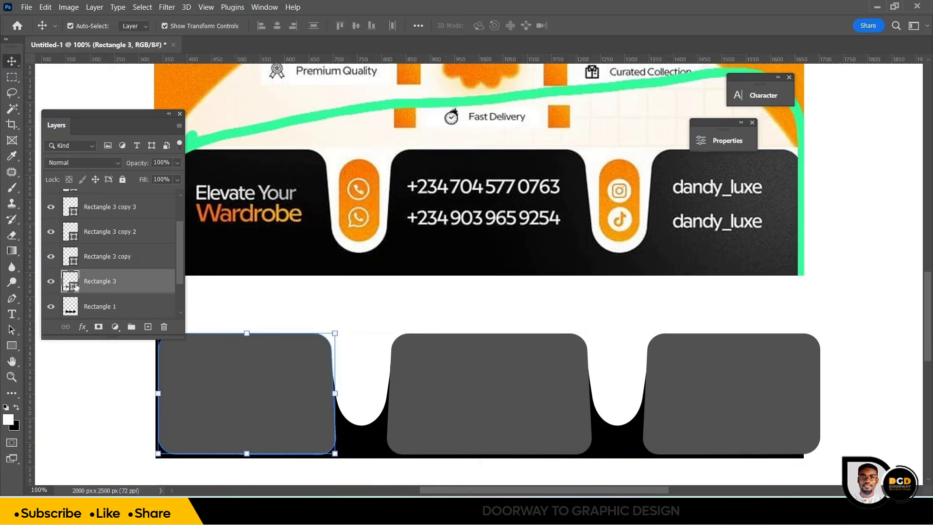
Step: Fill the leftmost grey rounded shape of the footer with black (000000) sampled from the base bar
{"action": "double_click", "coordinate": [75, 286]}
{"action": "left_click", "coordinate": [359, 443]}
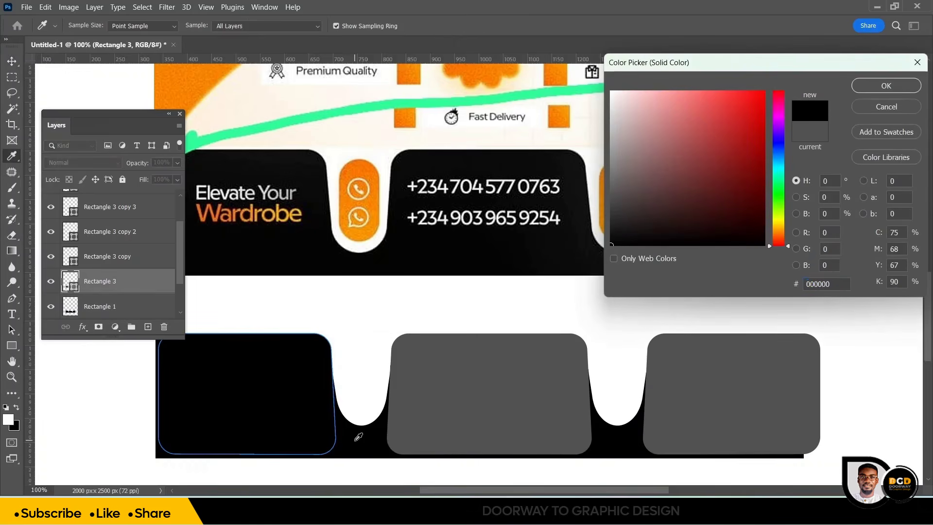
{"action": "left_click", "coordinate": [865, 88]}
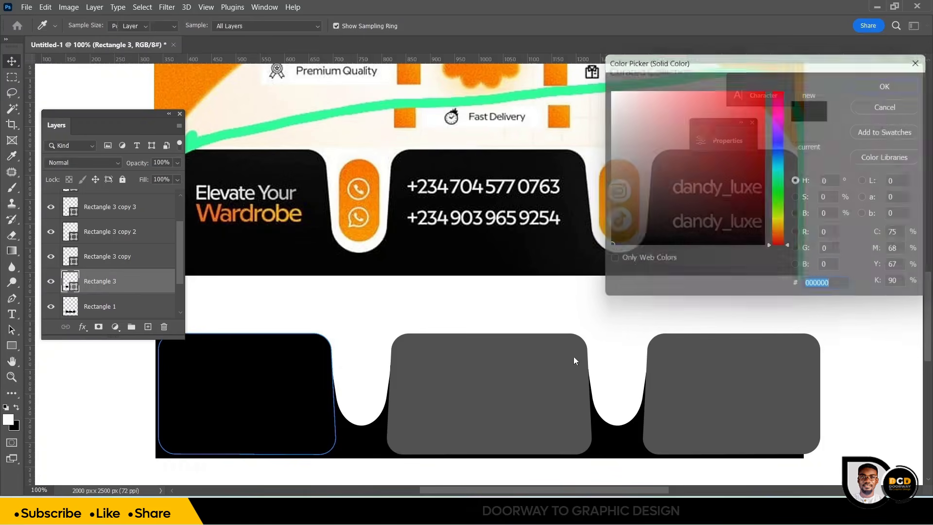
{"action": "key", "text": "v"}
Step: Fill both overlapping grey shapes in the middle of the footer with the same black (000000)
{"action": "left_click", "coordinate": [478, 419]}
{"action": "double_click", "coordinate": [76, 237]}
{"action": "left_click", "coordinate": [312, 391]}
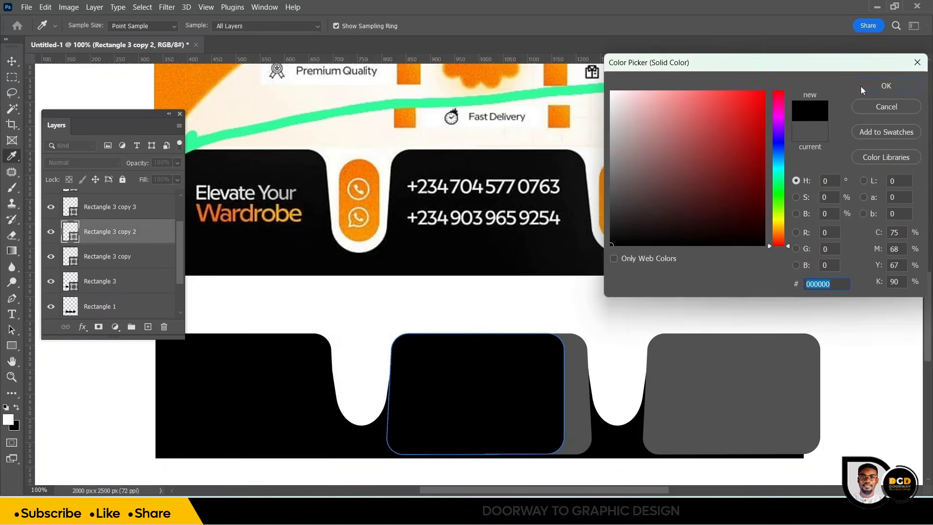
{"action": "left_click", "coordinate": [865, 89]}
{"action": "left_click", "coordinate": [583, 395]}
{"action": "left_click", "coordinate": [486, 394]}
{"action": "left_click", "coordinate": [864, 88]}
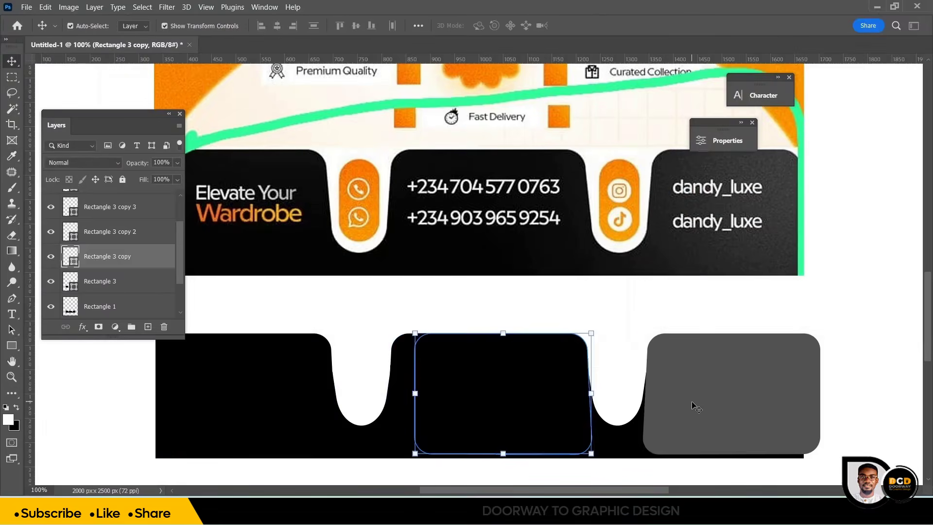
Step: Fill the rightmost grey rounded shape of the footer with the same sampled black and deselect it
{"action": "left_click", "coordinate": [693, 402]}
{"action": "double_click", "coordinate": [75, 212]}
{"action": "left_click", "coordinate": [471, 397]}
{"action": "left_click", "coordinate": [875, 88]}
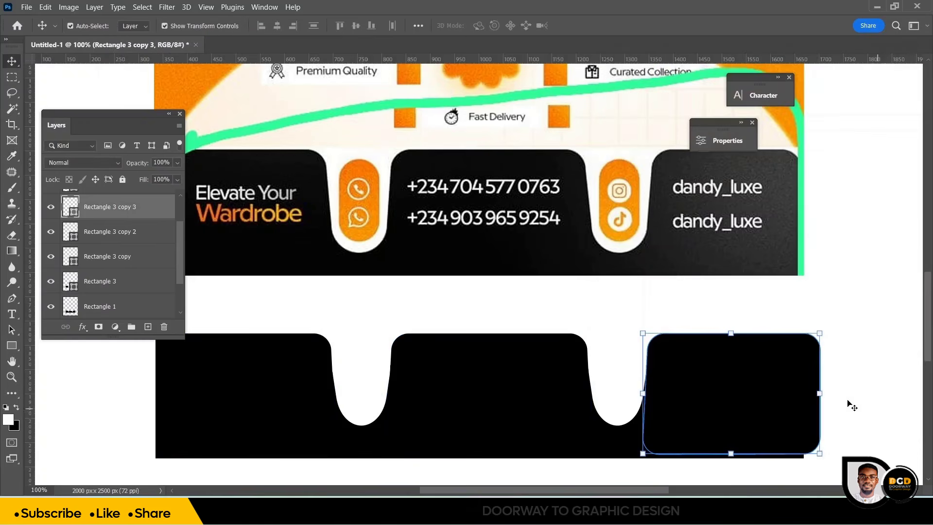
{"action": "mouse_move", "coordinate": [820, 393]}
{"action": "left_mouse_down"}
{"action": "mouse_move", "coordinate": [809, 395]}
{"action": "mouse_move", "coordinate": [820, 394]}
{"action": "left_mouse_up"}
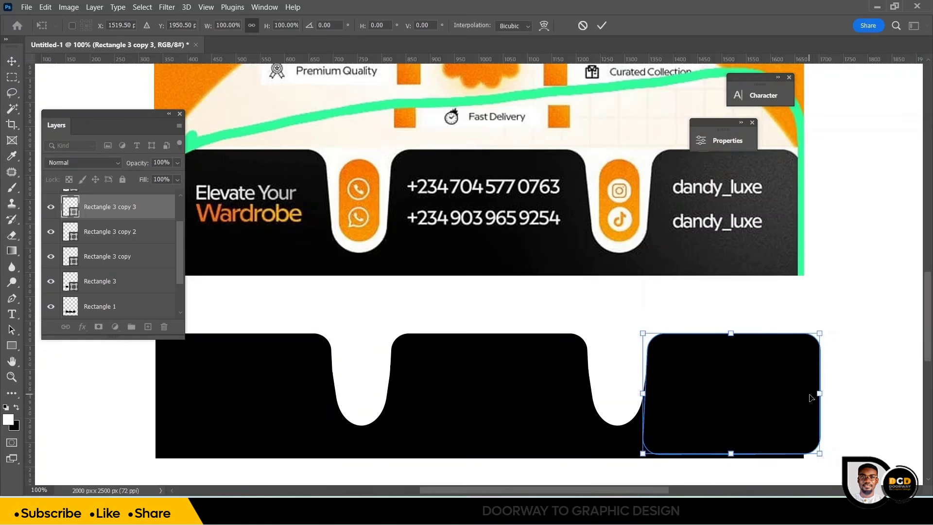
{"action": "left_click", "coordinate": [601, 25]}
{"action": "left_click", "coordinate": [849, 331]}
Step: Draw a rectangle about 82 by 153 px in the footer's first notch and fill it with orange f87604 sampled from the reference pill
{"action": "key", "text": "ctrl+0"}
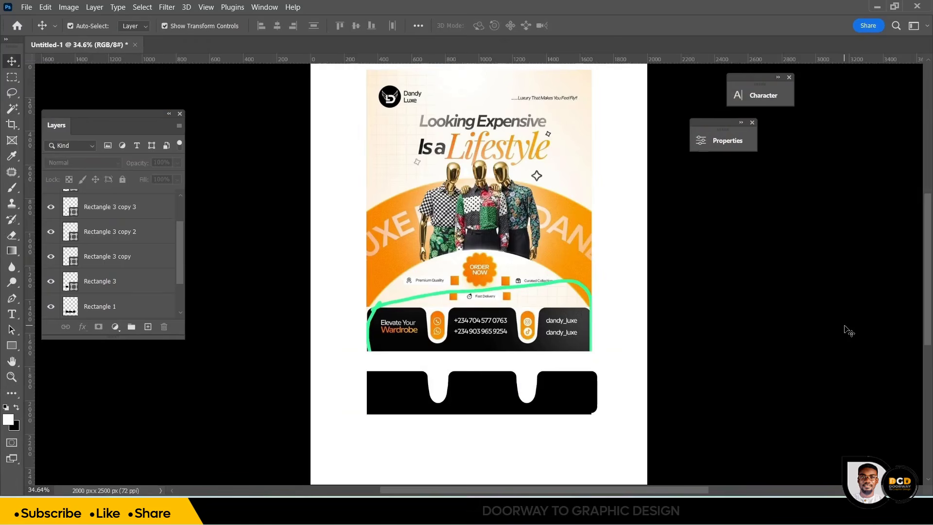
{"action": "key", "text": "ctrl+plus"}
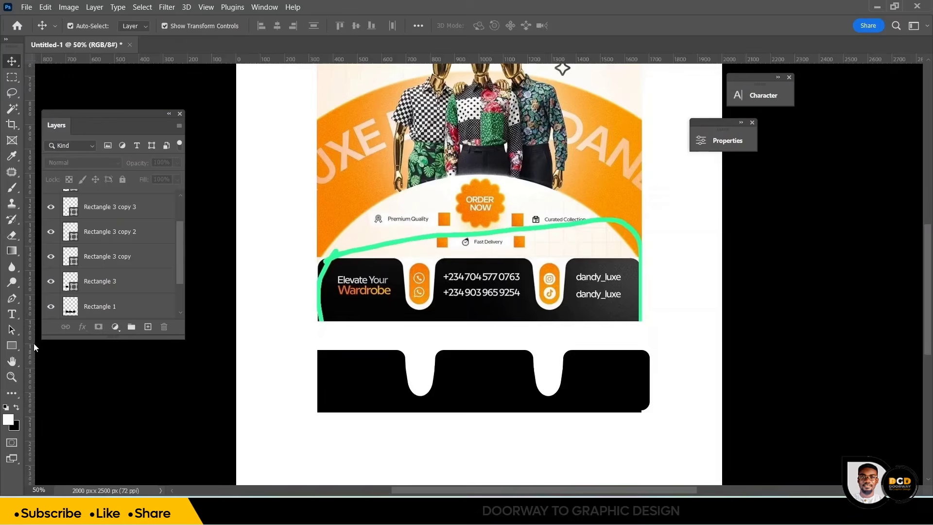
{"action": "key", "text": "u"}
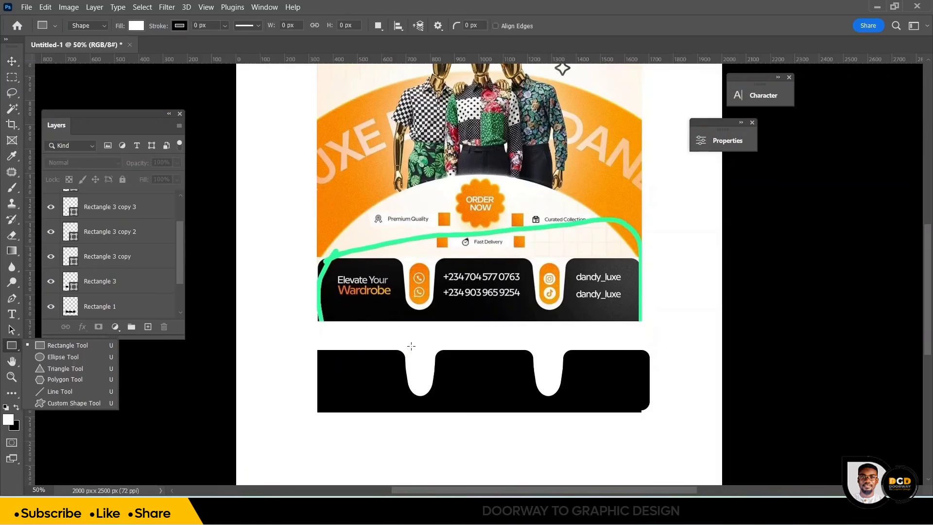
{"action": "left_click_drag", "start_coordinate": [409, 348], "coordinate": [430, 385]}
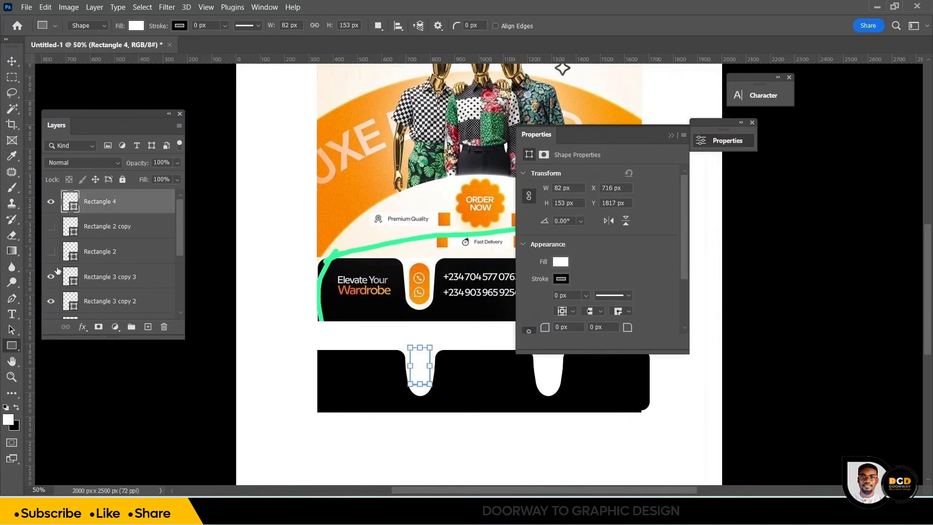
{"action": "double_click", "coordinate": [72, 208]}
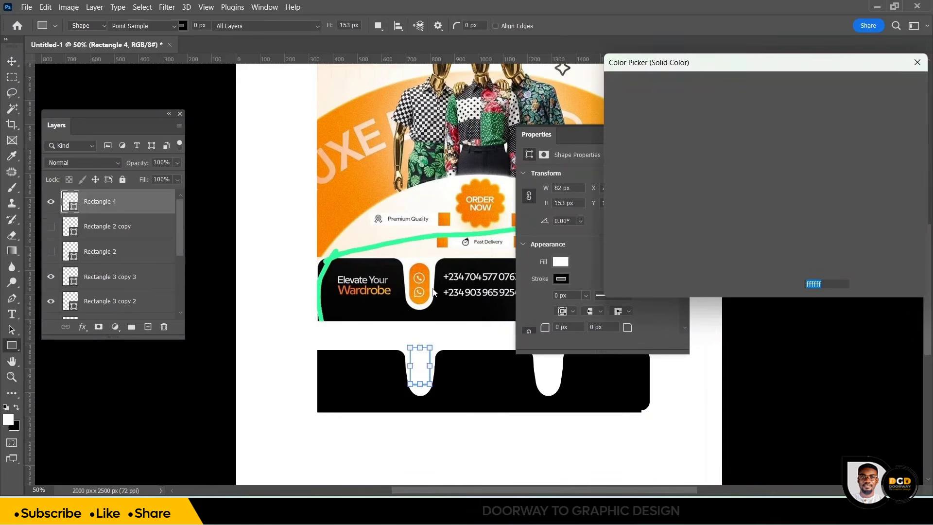
{"action": "left_click", "coordinate": [422, 268]}
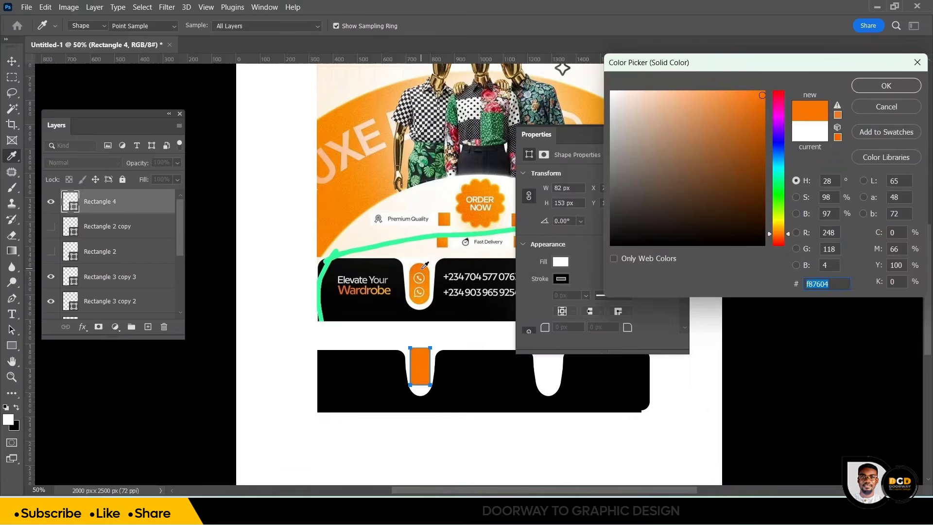
{"action": "key", "text": "Return"}
Step: Round the orange rectangle's corners to 41 px and move it down so it sits centred inside the first notch
{"action": "key", "text": "ctrl+plus"}
{"action": "key", "text": "ctrl+plus"}
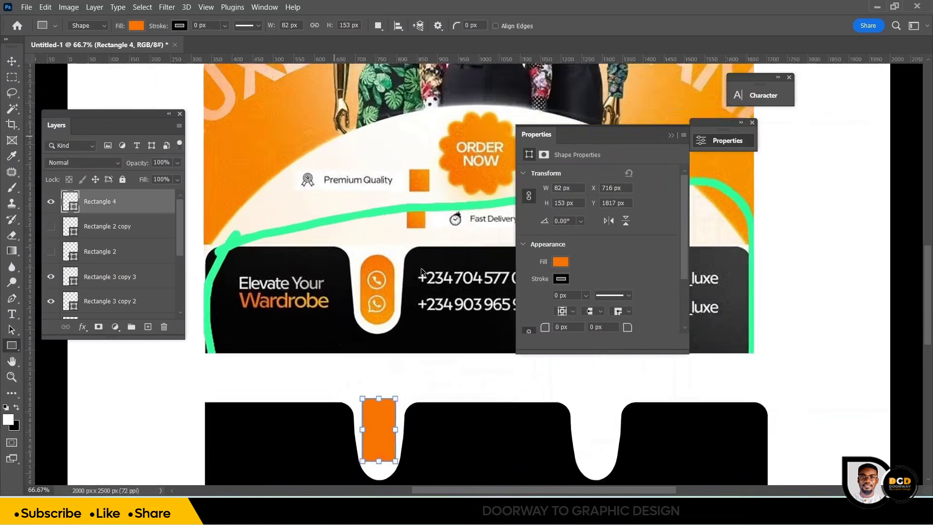
{"action": "left_click_drag", "start_coordinate": [370, 431], "coordinate": [378, 440]}
{"action": "left_click_drag", "start_coordinate": [928, 275], "coordinate": [929, 292]}
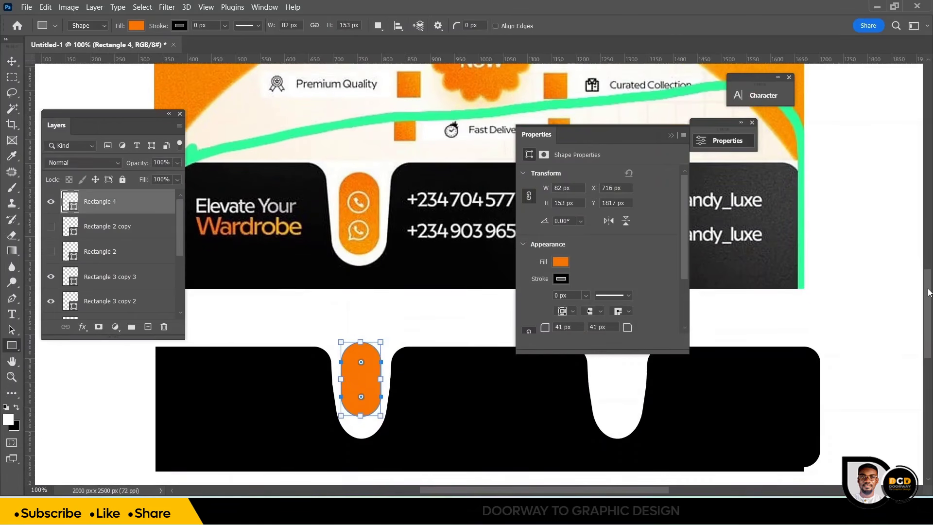
{"action": "left_click", "coordinate": [12, 61]}
{"action": "left_click_drag", "start_coordinate": [369, 367], "coordinate": [372, 384]}
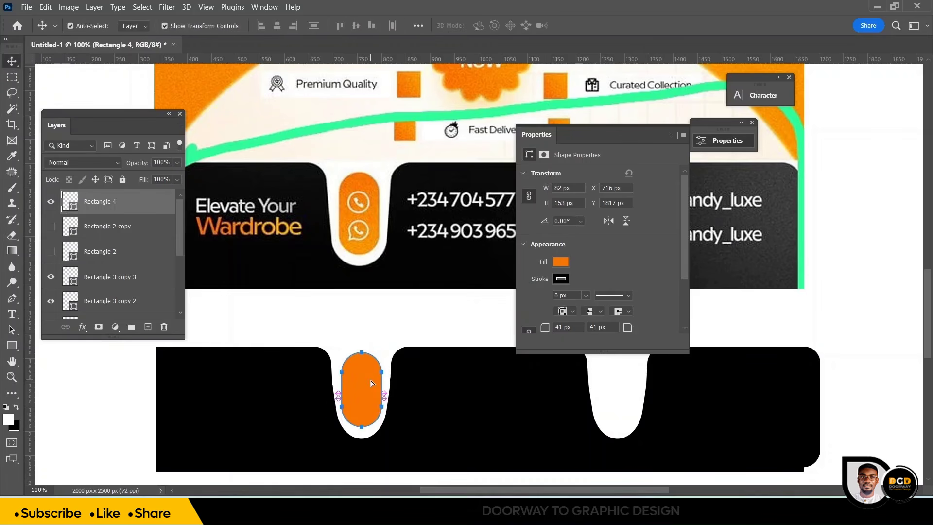
{"action": "left_click", "coordinate": [671, 135]}
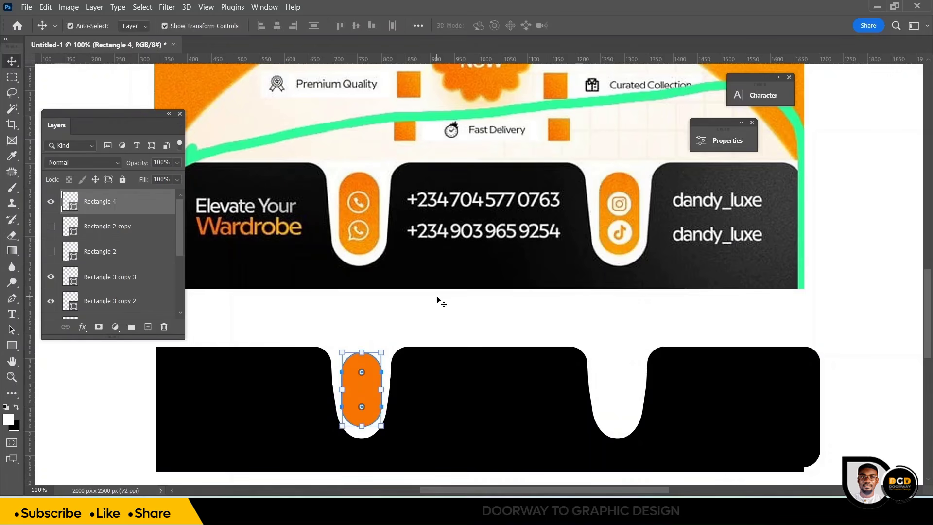
Step: Duplicate the orange pill and place the copy centred in the footer's second notch, level with the original
{"action": "key", "text": "ctrl+j"}
{"action": "left_click_drag", "start_coordinate": [364, 388], "coordinate": [619, 415]}
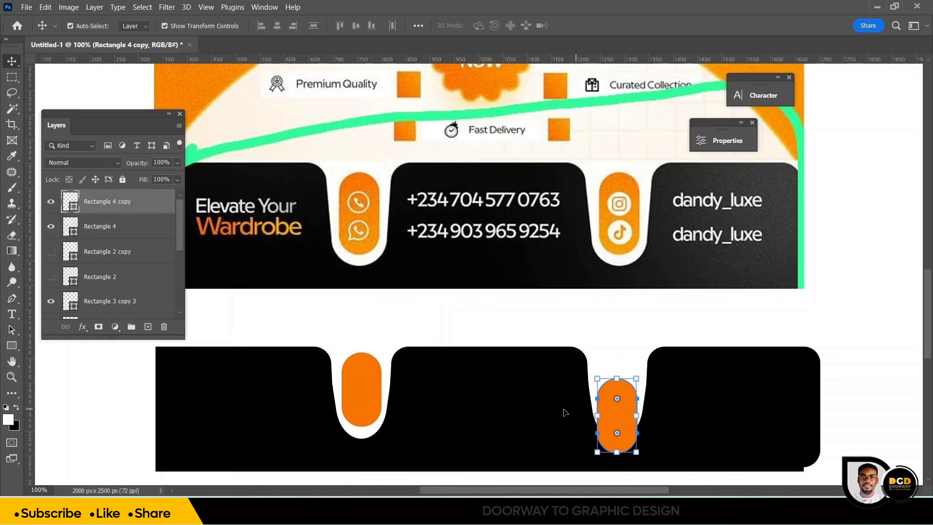
{"action": "key", "text": "shift+Down"}
{"action": "key", "text": "shift+Down"}
{"action": "key", "text": "shift+Down"}
{"action": "key", "text": "shift+Down"}
{"action": "key", "text": "shift+Down"}
{"action": "key", "text": "shift+Right"}
{"action": "key", "text": "shift+Up"}
{"action": "key", "text": "shift+Up"}
{"action": "key", "text": "shift+Up"}
{"action": "key", "text": "shift+Up"}
{"action": "key", "text": "shift+Up"}
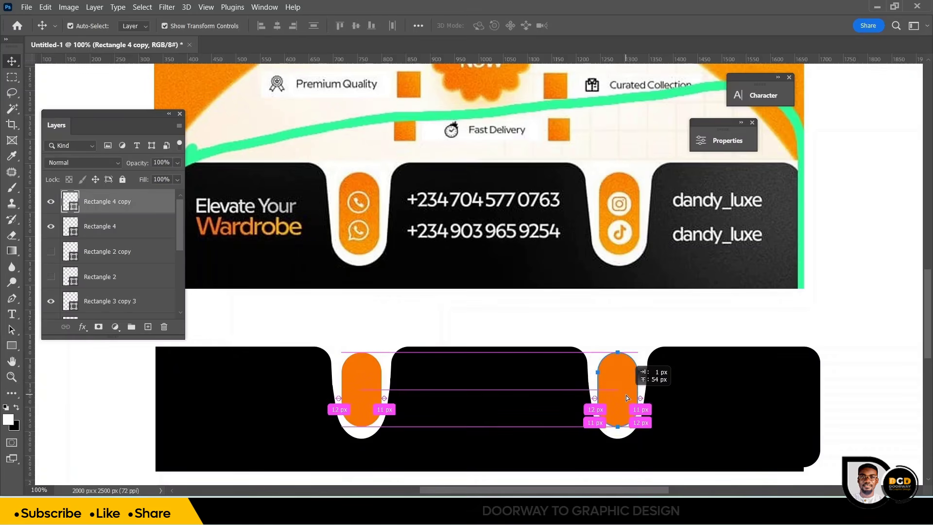
{"action": "key", "text": "ctrl+t"}
{"action": "key", "text": "Return"}
{"action": "key", "text": "ctrl+0"}
{"action": "left_click", "coordinate": [587, 389]}
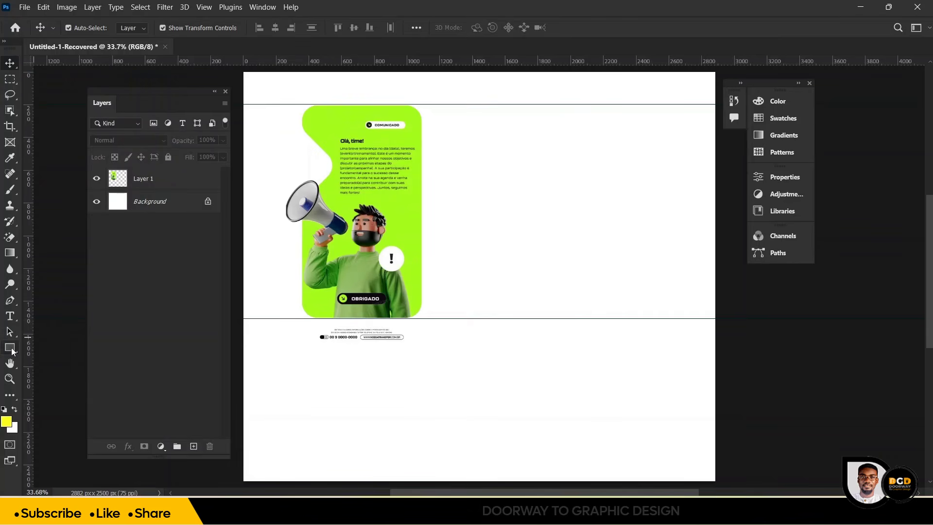
Step: In the green flyer document, draw a rectangle about 736 by 1310 px over the card and move it to the empty area beside it
{"action": "left_click", "coordinate": [11, 348]}
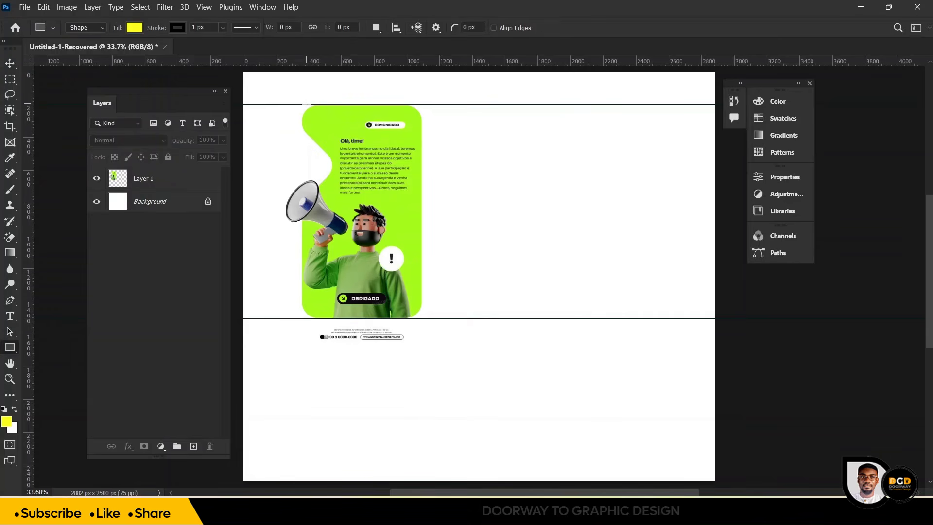
{"action": "left_click_drag", "start_coordinate": [302, 104], "coordinate": [423, 319]}
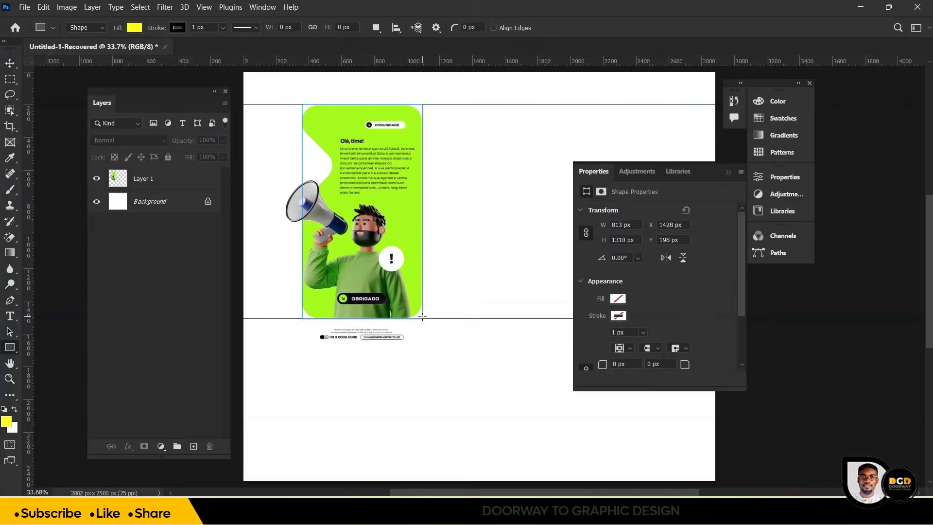
{"action": "left_click", "coordinate": [6, 60]}
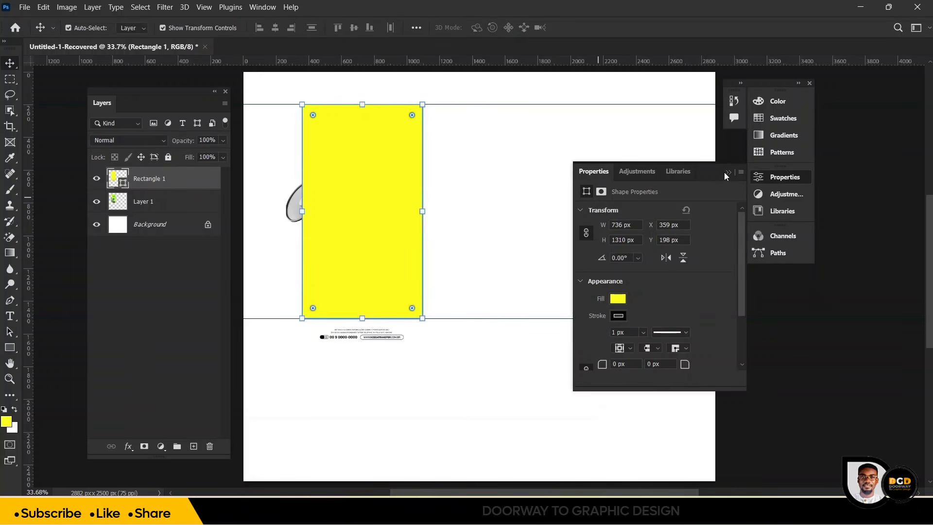
{"action": "left_click_drag", "start_coordinate": [715, 173], "coordinate": [880, 160]}
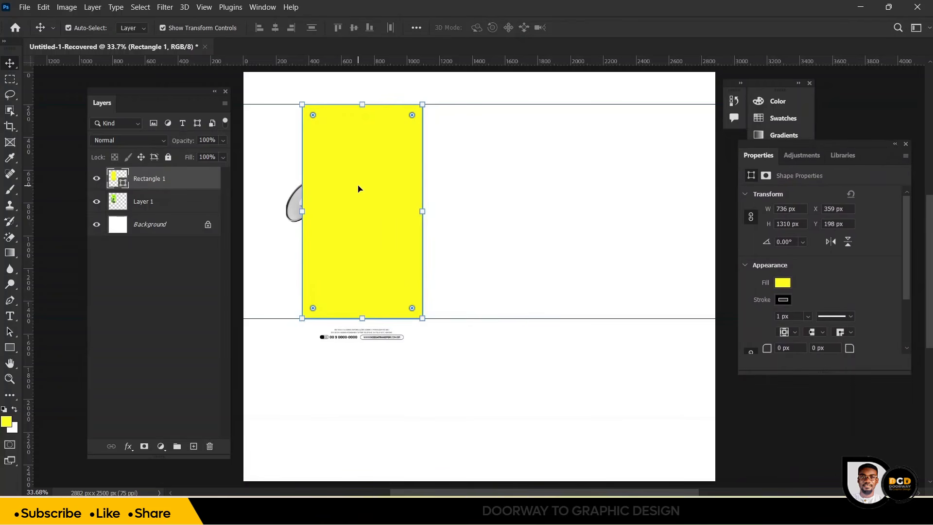
{"action": "left_click_drag", "start_coordinate": [358, 189], "coordinate": [535, 186]}
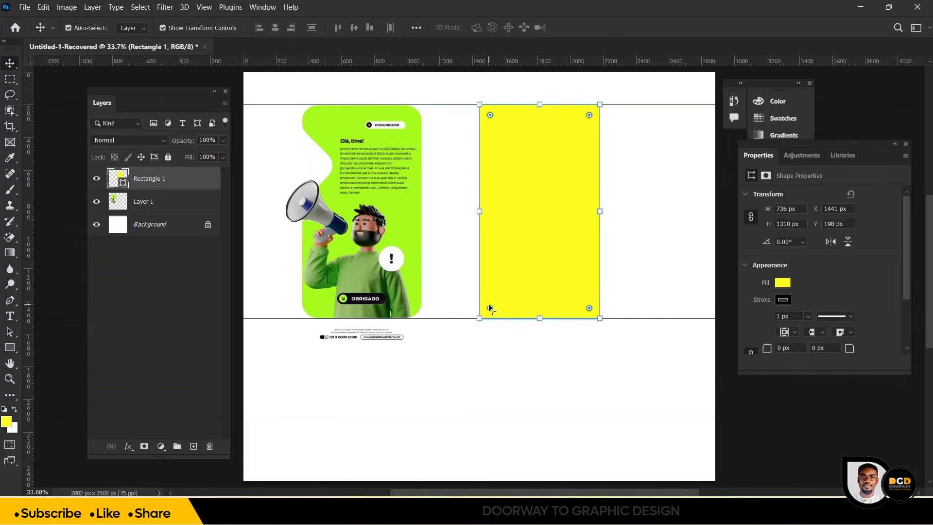
Step: Round the tall yellow rectangle's corners to about 125 px and set its stroke width to 0 px
{"action": "left_click_drag", "start_coordinate": [489, 306], "coordinate": [499, 300]}
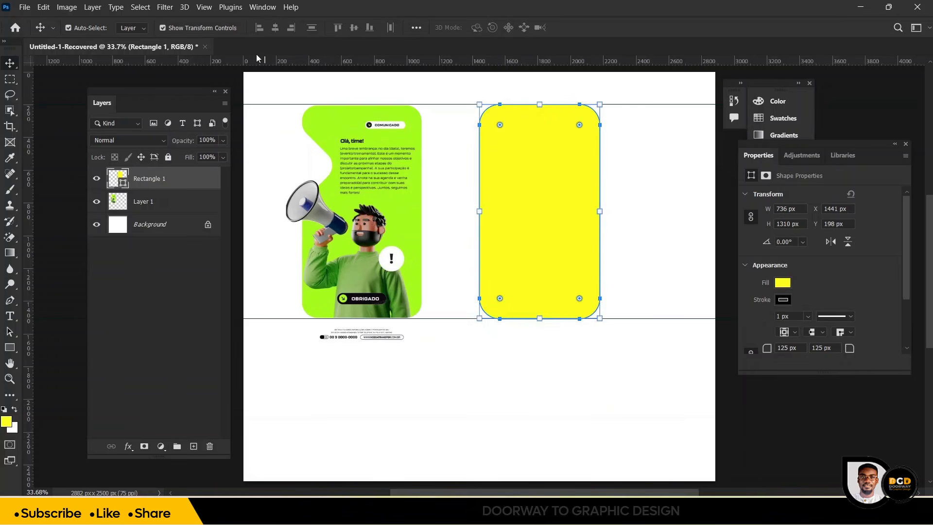
{"action": "left_click", "coordinate": [10, 346]}
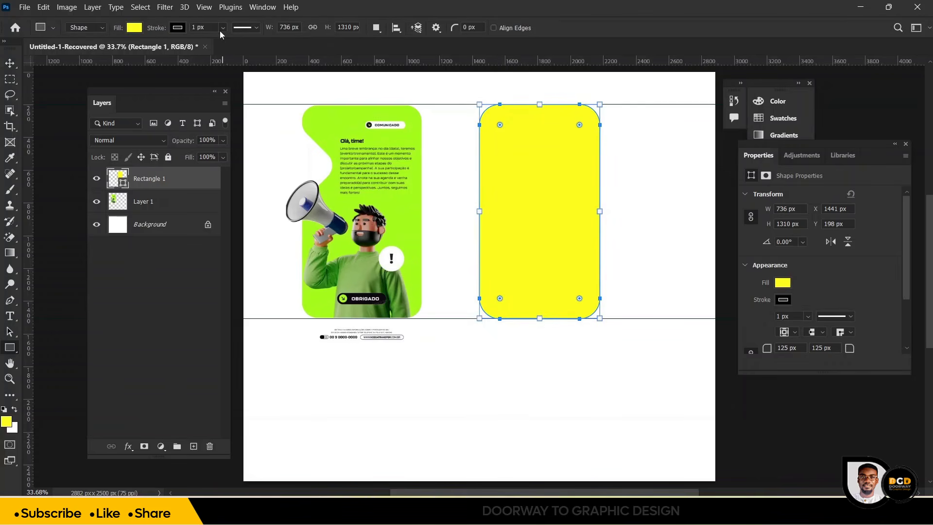
{"action": "left_click", "coordinate": [219, 31]}
{"action": "left_click_drag", "start_coordinate": [225, 42], "coordinate": [160, 43]}
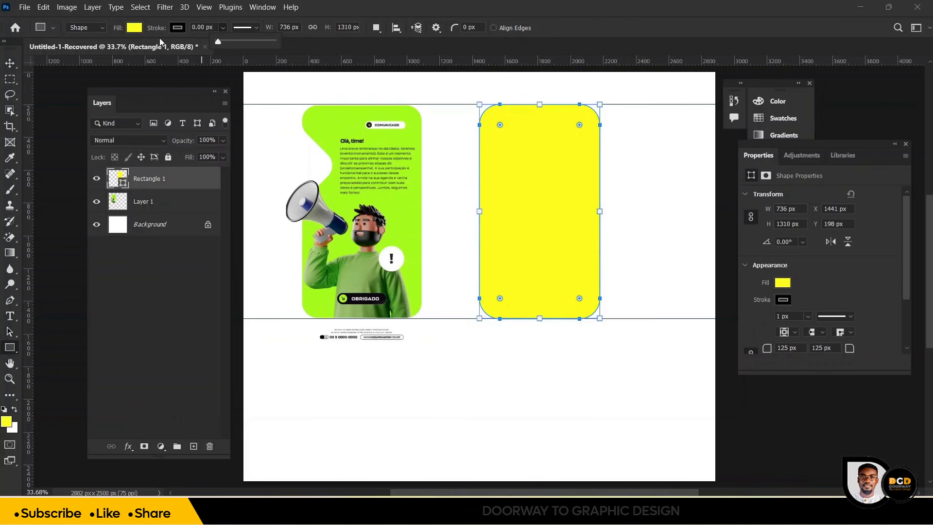
{"action": "left_click", "coordinate": [10, 64]}
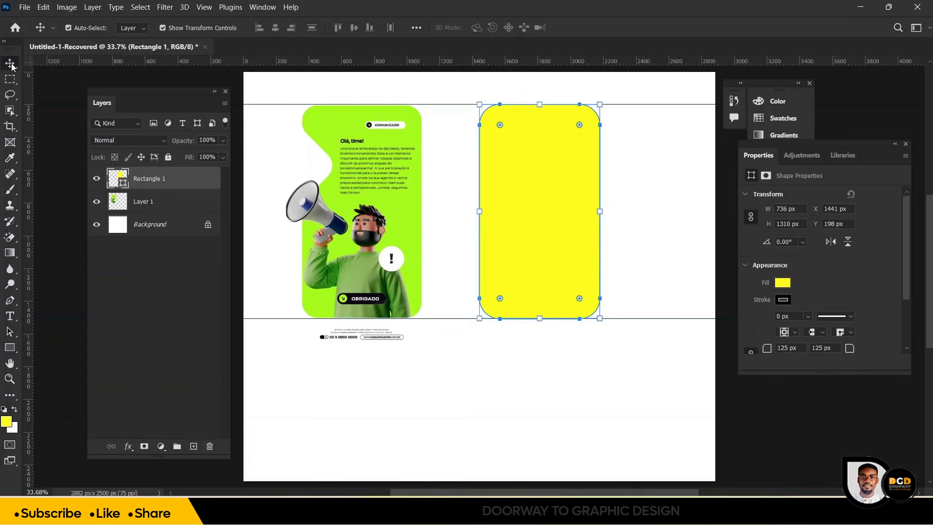
Step: Draw a second rectangle about 583 by 472 px below the tall one and round its corners to about 113 px
{"action": "left_click", "coordinate": [9, 347]}
{"action": "left_click_drag", "start_coordinate": [480, 353], "coordinate": [574, 430]}
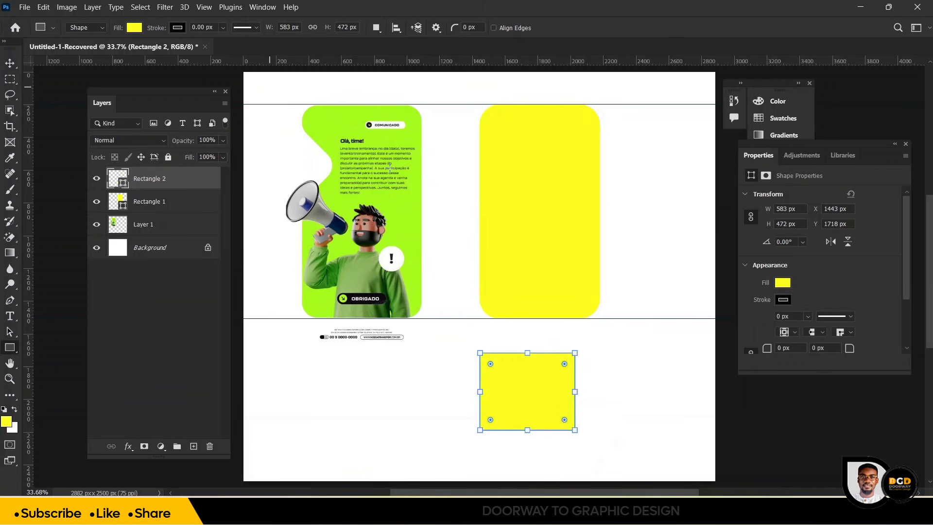
{"action": "left_click_drag", "start_coordinate": [564, 365], "coordinate": [557, 371]}
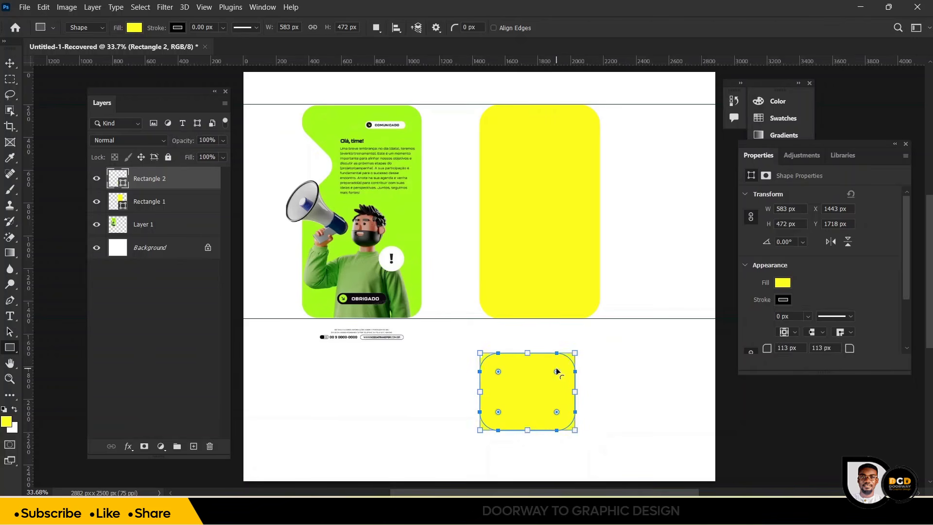
Step: Change the smaller rounded rectangle's fill to dark olive 63633f
{"action": "double_click", "coordinate": [124, 183]}
{"action": "left_click", "coordinate": [667, 214]}
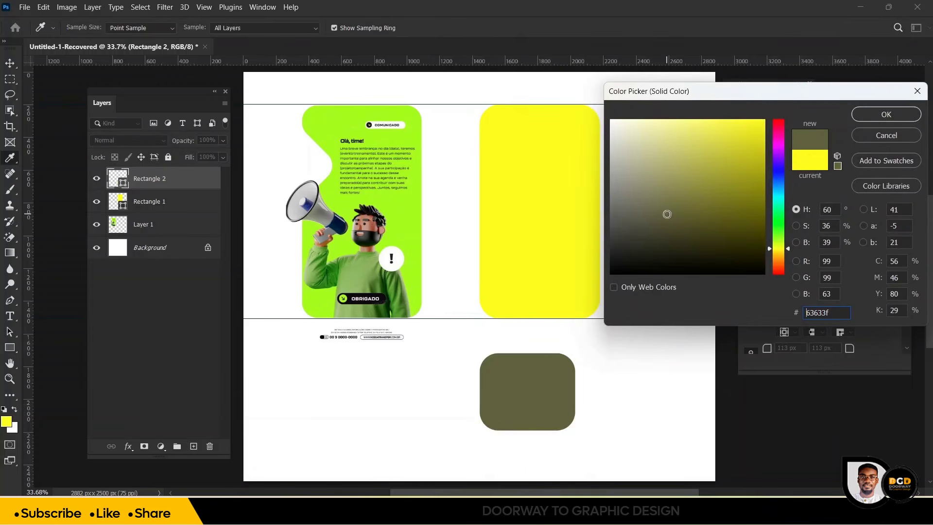
{"action": "left_click", "coordinate": [869, 117]}
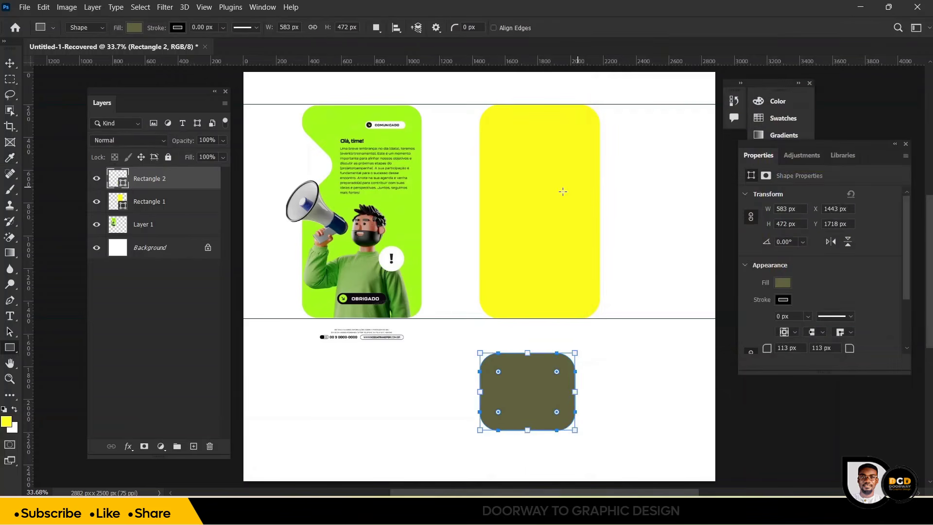
Step: Change the tall rounded rectangle's fill to the flyer card's green, a9ff00
{"action": "left_click", "coordinate": [10, 62]}
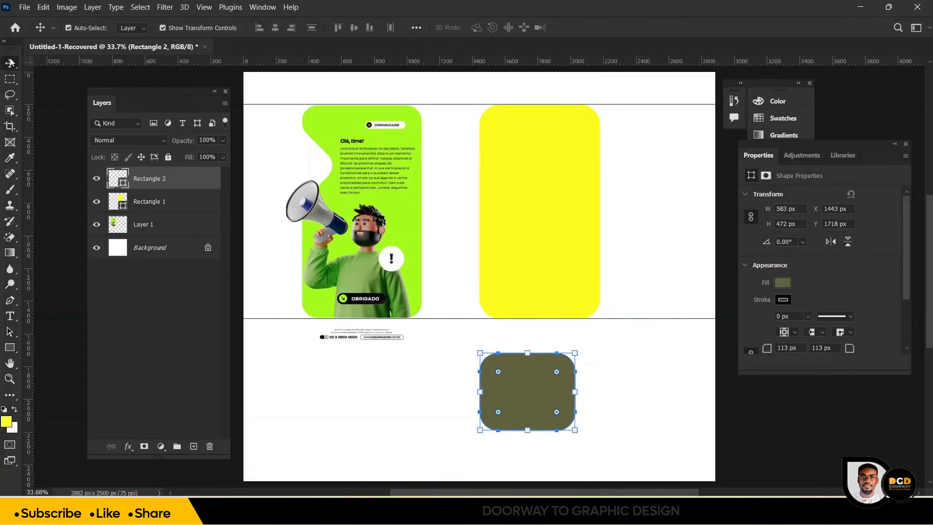
{"action": "left_click", "coordinate": [516, 194]}
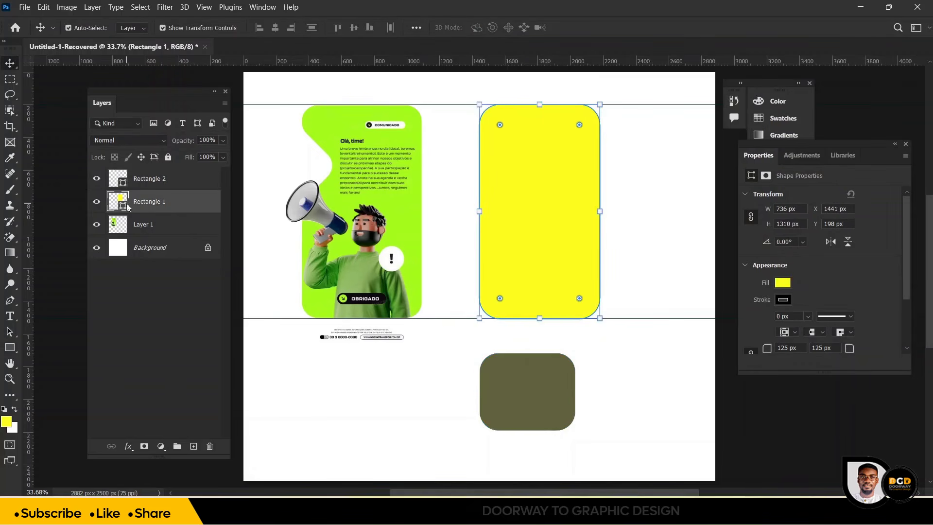
{"action": "double_click", "coordinate": [128, 206]}
{"action": "left_click", "coordinate": [367, 111]}
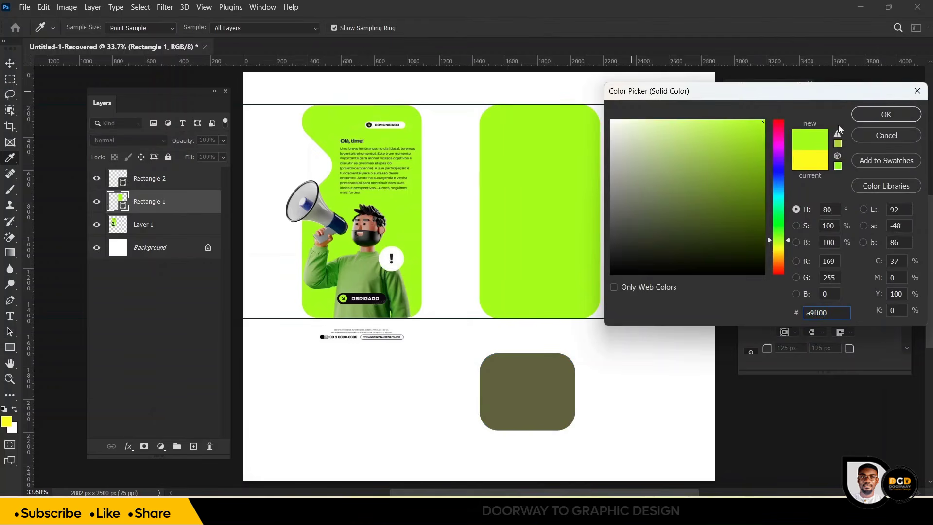
{"action": "left_click", "coordinate": [872, 121]}
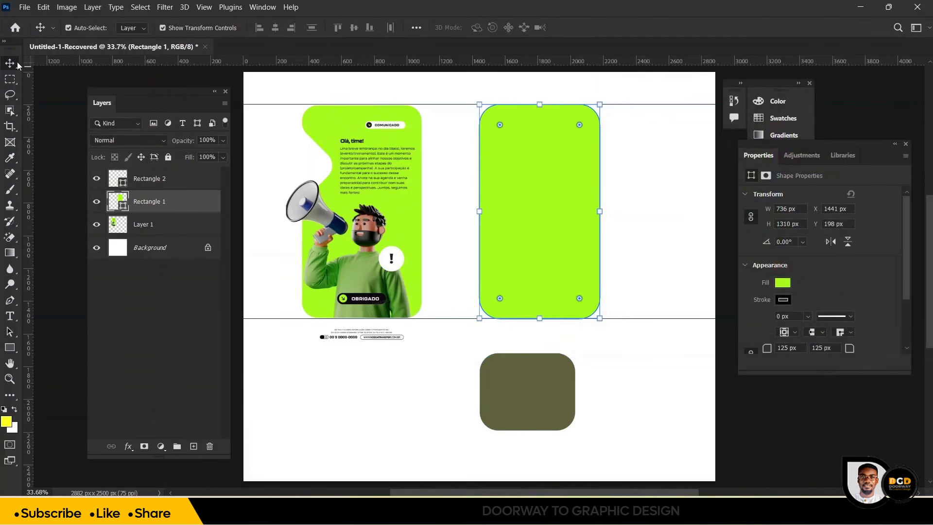
Step: Position the olive rectangle across the green card's upper left edge with corners of about 79 px, rotated about 43°
{"action": "left_click_drag", "start_coordinate": [555, 397], "coordinate": [513, 127]}
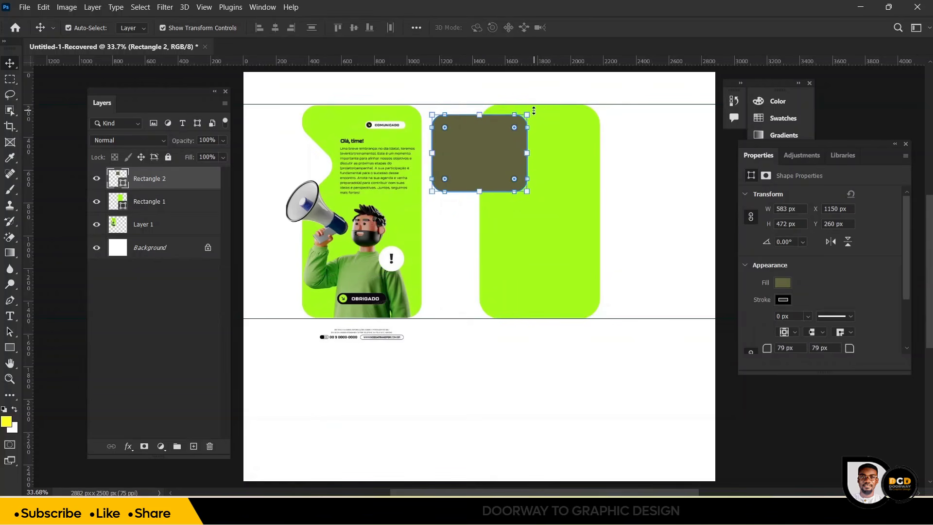
{"action": "key", "text": "ctrl+plus"}
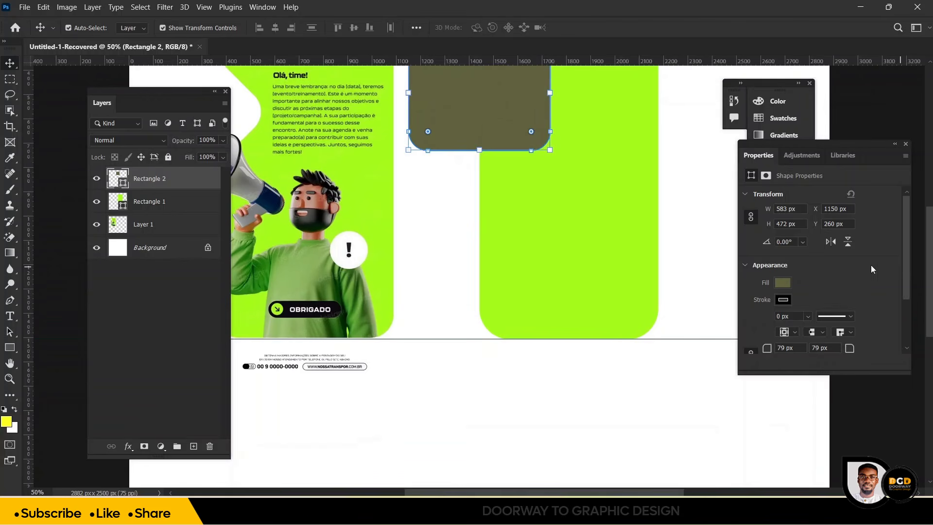
{"action": "left_click_drag", "start_coordinate": [930, 295], "coordinate": [923, 264]}
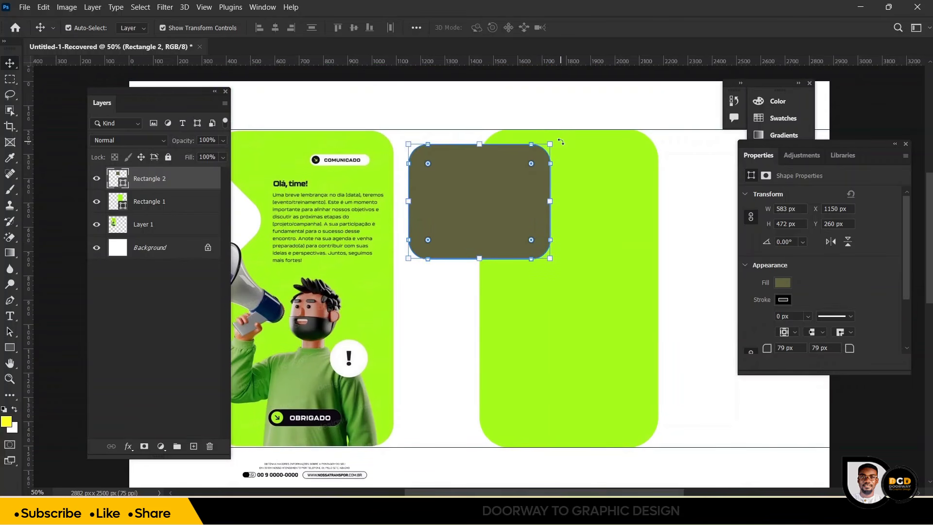
{"action": "left_click_drag", "start_coordinate": [561, 141], "coordinate": [501, 229]}
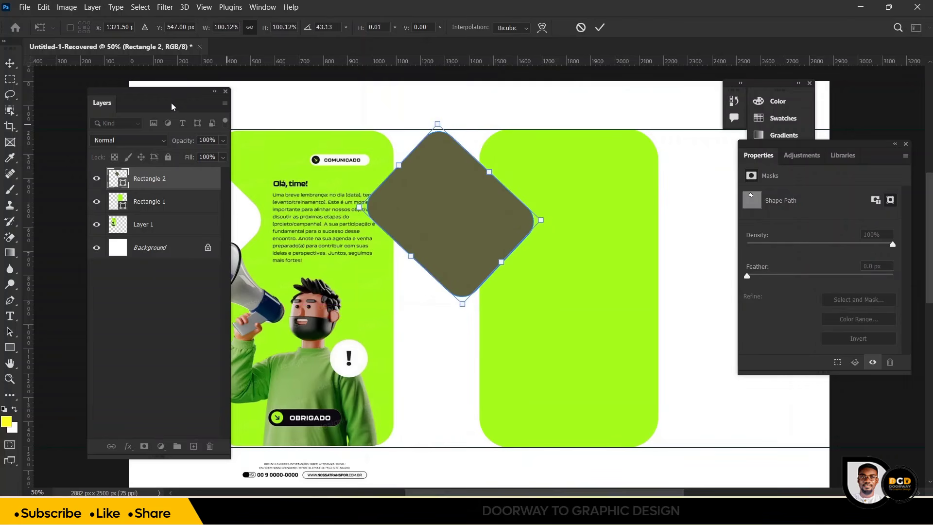
{"action": "left_click_drag", "start_coordinate": [165, 92], "coordinate": [104, 94]}
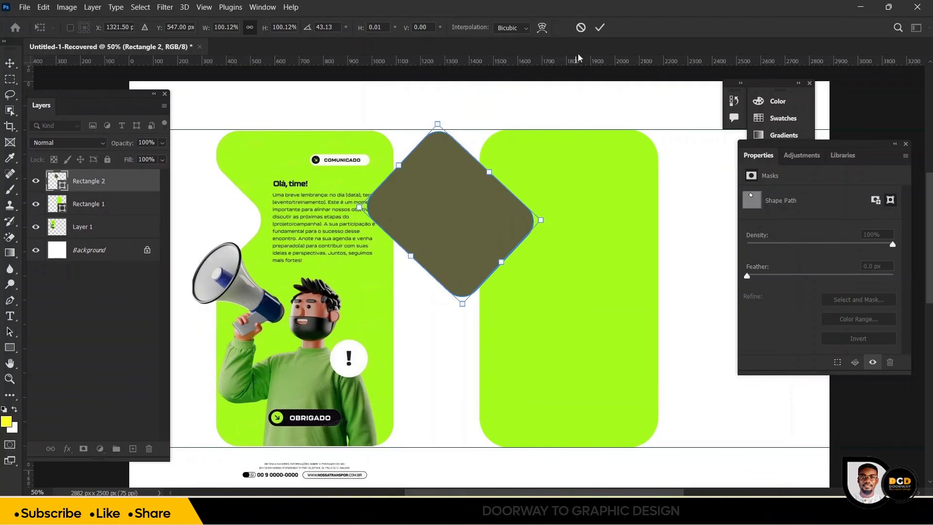
{"action": "left_click", "coordinate": [600, 28]}
Step: Reduce the plain green card's corner radius to about 116 px
{"action": "left_click", "coordinate": [582, 206]}
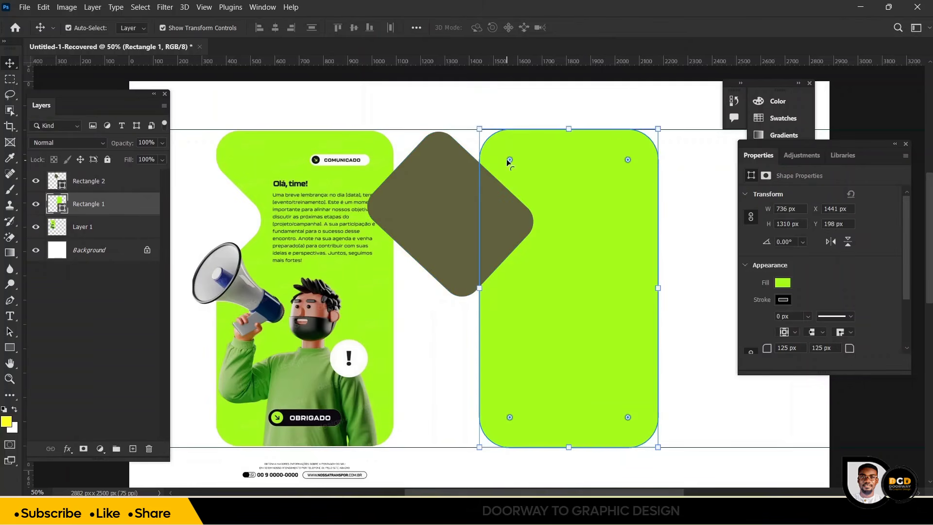
{"action": "left_click", "coordinate": [508, 160]}
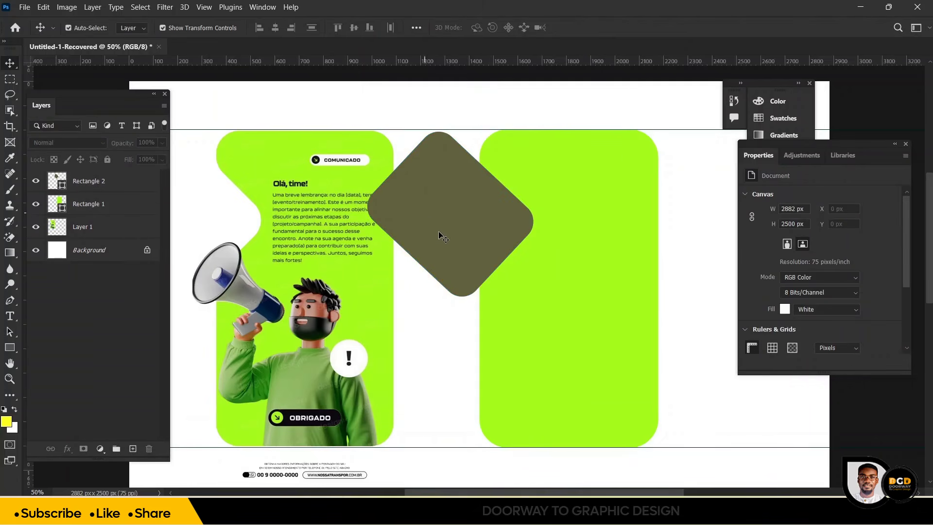
Step: Cut the olive shape's outline out of Rectangle 1 with a layer mask and hide the olive shape
{"action": "left_click", "coordinate": [473, 218]}
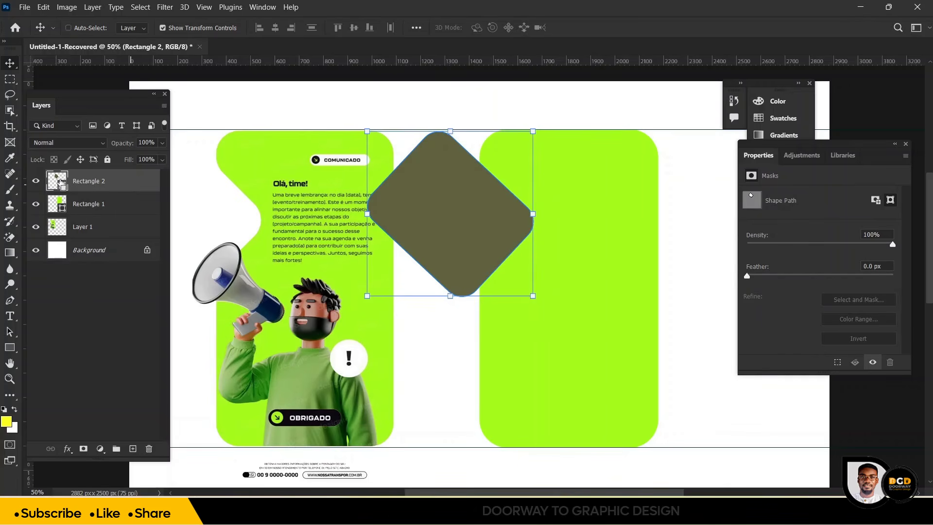
{"action": "left_click", "coordinate": [63, 186], "text": "ctrl"}
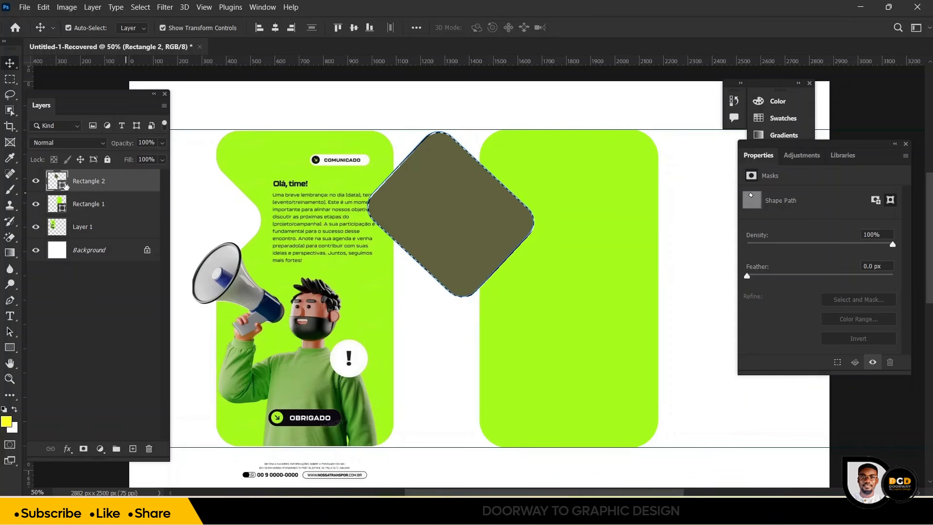
{"action": "left_click", "coordinate": [87, 209]}
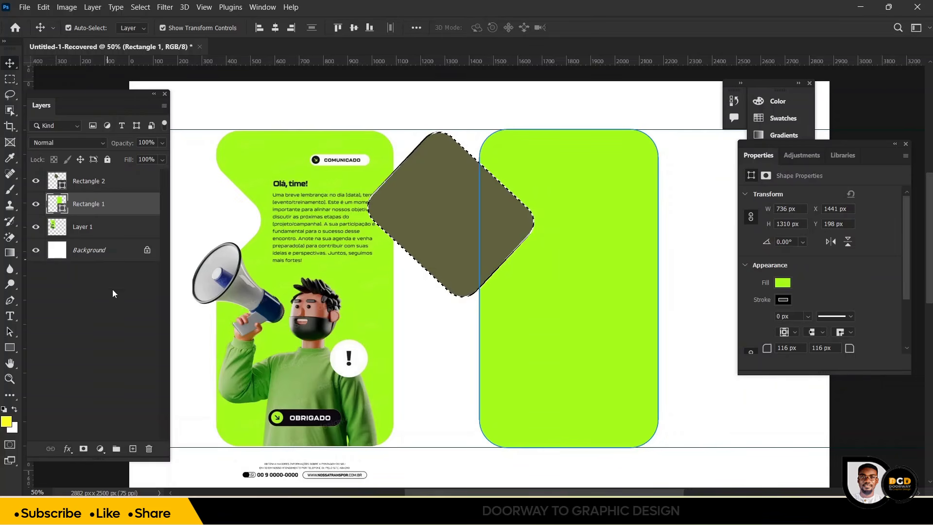
{"action": "left_click", "coordinate": [83, 449]}
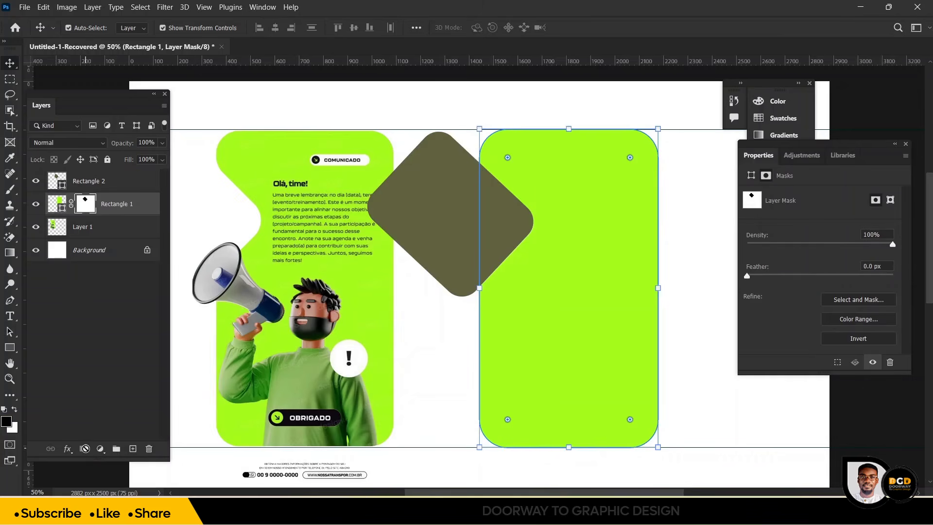
{"action": "left_click", "coordinate": [443, 246]}
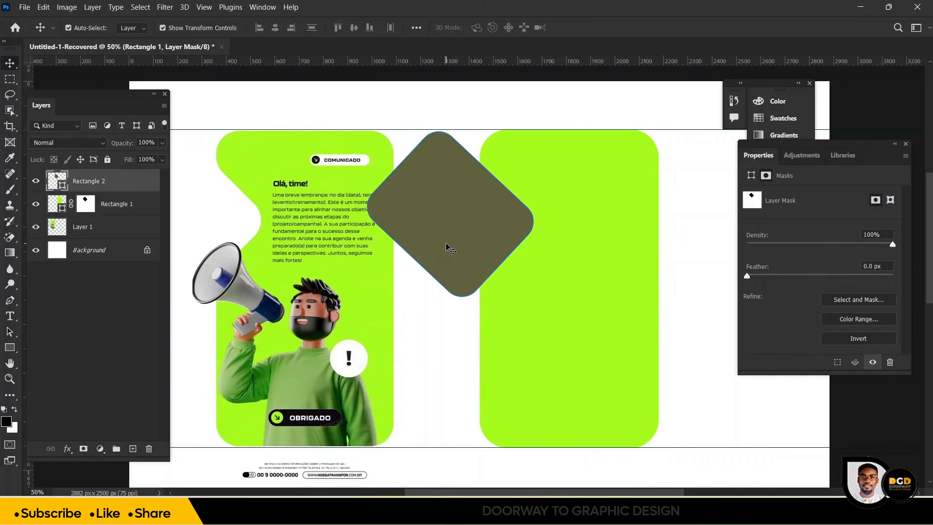
{"action": "left_click", "coordinate": [36, 182]}
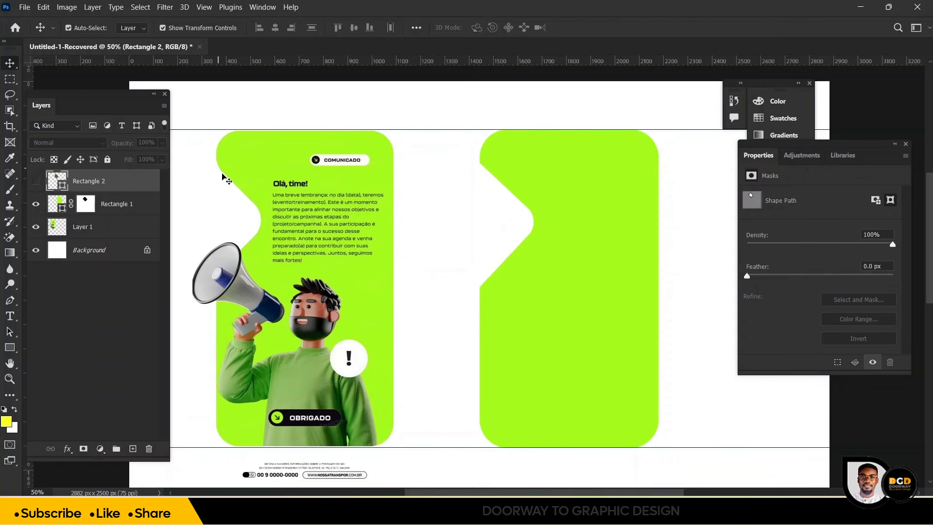
Step: Bring the hidden olive shape back over the new card's upper left corner and lower its opacity to 61%
{"action": "key", "text": "ctrl+plus"}
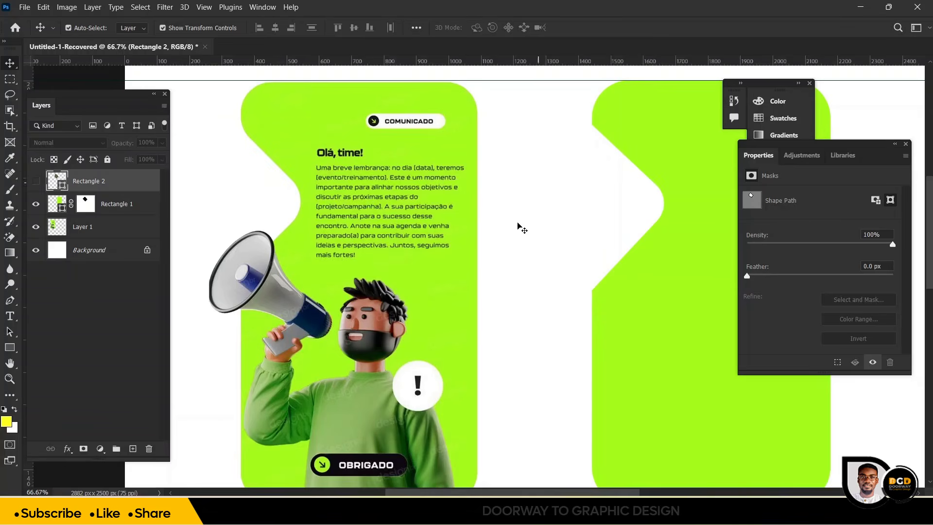
{"action": "key", "text": "ctrl+0"}
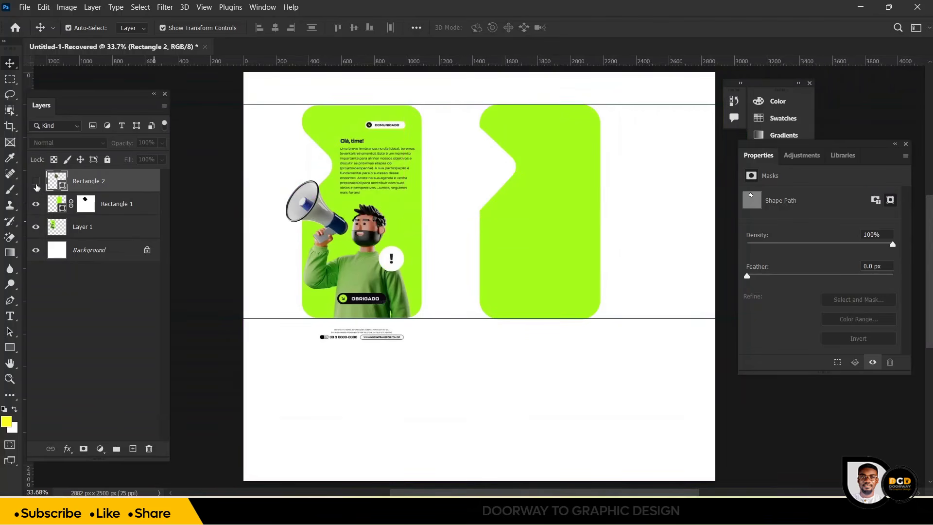
{"action": "left_click", "coordinate": [36, 181]}
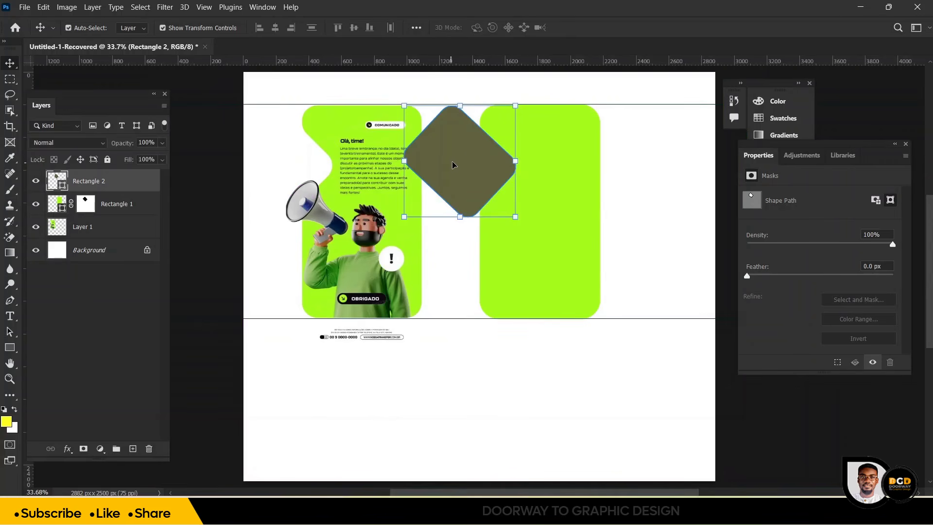
{"action": "left_click_drag", "start_coordinate": [466, 159], "coordinate": [539, 127]}
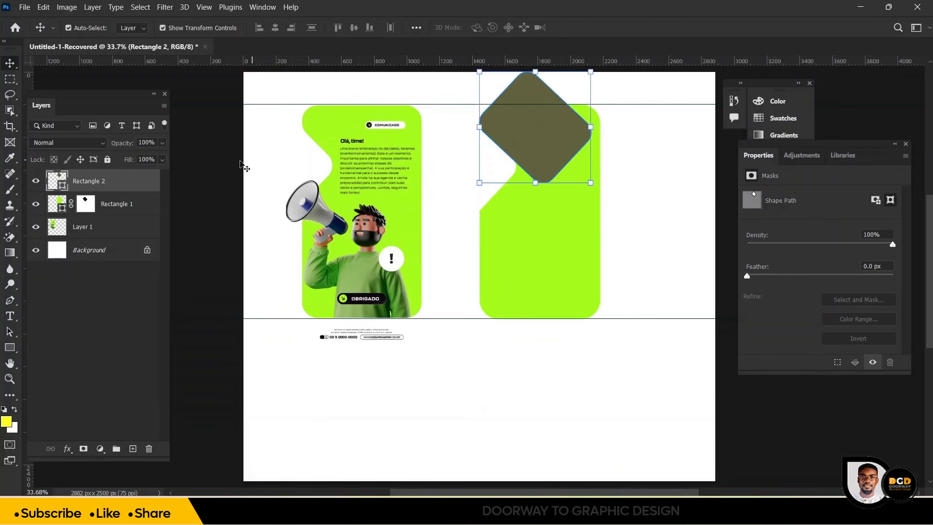
{"action": "left_click", "coordinate": [162, 143]}
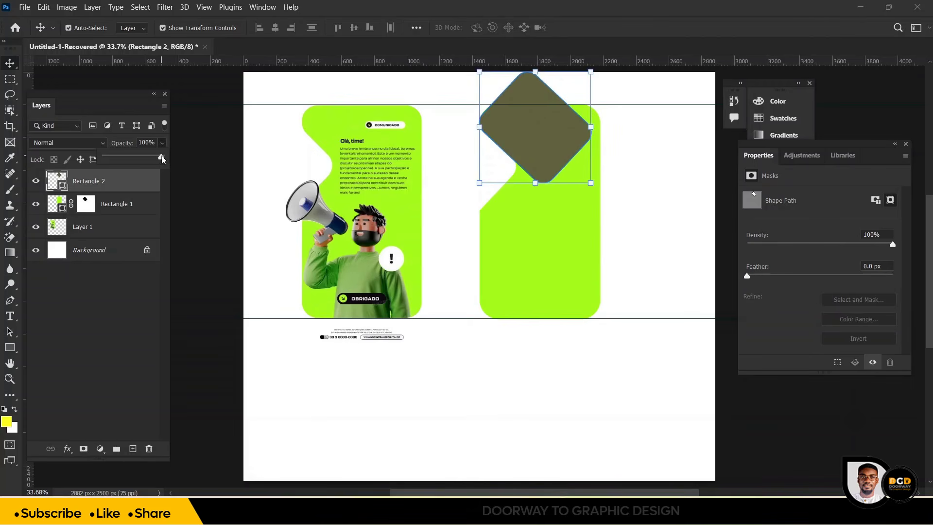
{"action": "left_click_drag", "start_coordinate": [162, 160], "coordinate": [140, 160]}
{"action": "key", "text": "ctrl+1"}
{"action": "left_click_drag", "start_coordinate": [558, 244], "coordinate": [558, 243]}
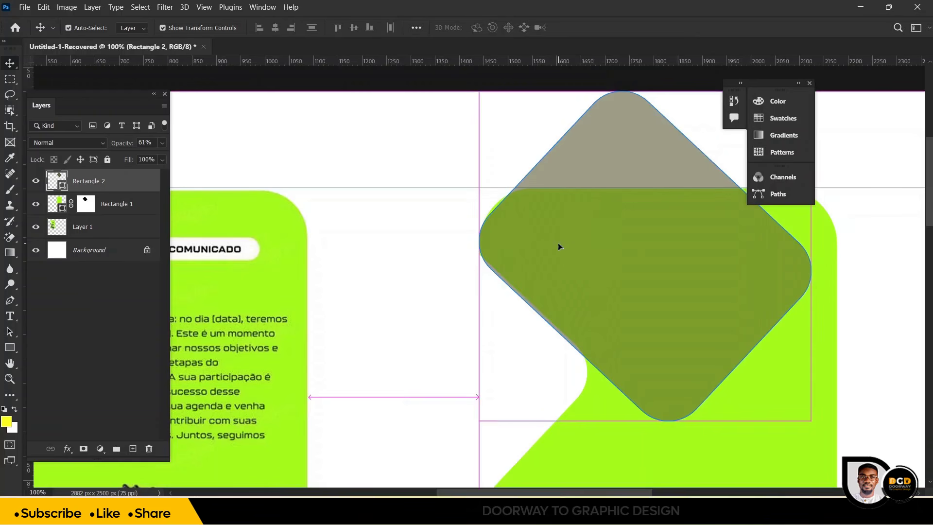
Step: Scale the olive shape to about 57% and align it with the card's left edge and the notch's upper slanted edge
{"action": "left_click_drag", "start_coordinate": [811, 422], "coordinate": [622, 306]}
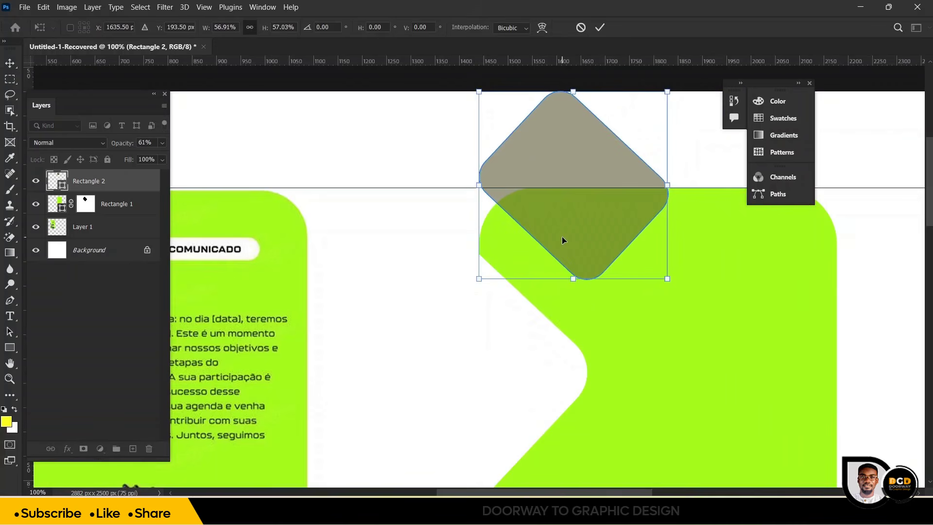
{"action": "left_click_drag", "start_coordinate": [562, 240], "coordinate": [562, 313]}
{"action": "left_click_drag", "start_coordinate": [644, 346], "coordinate": [641, 349]}
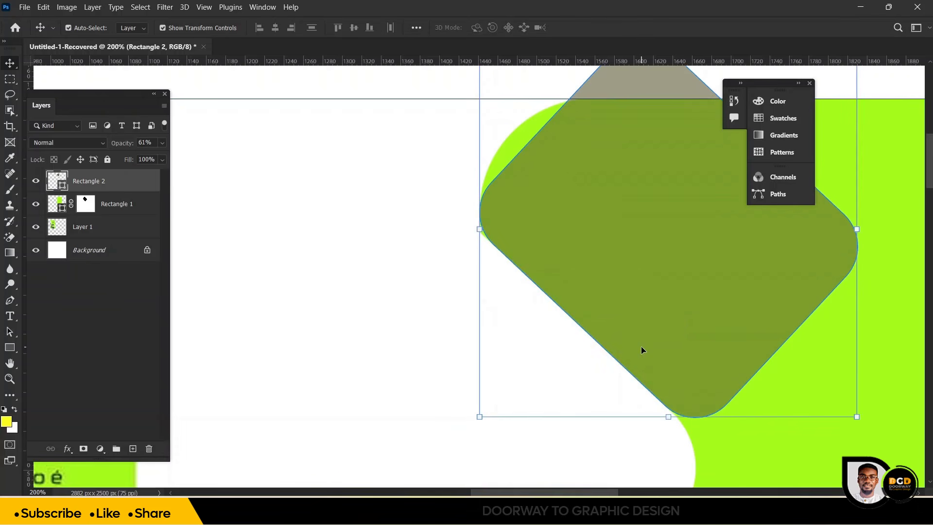
{"action": "key", "text": "ctrl+minus"}
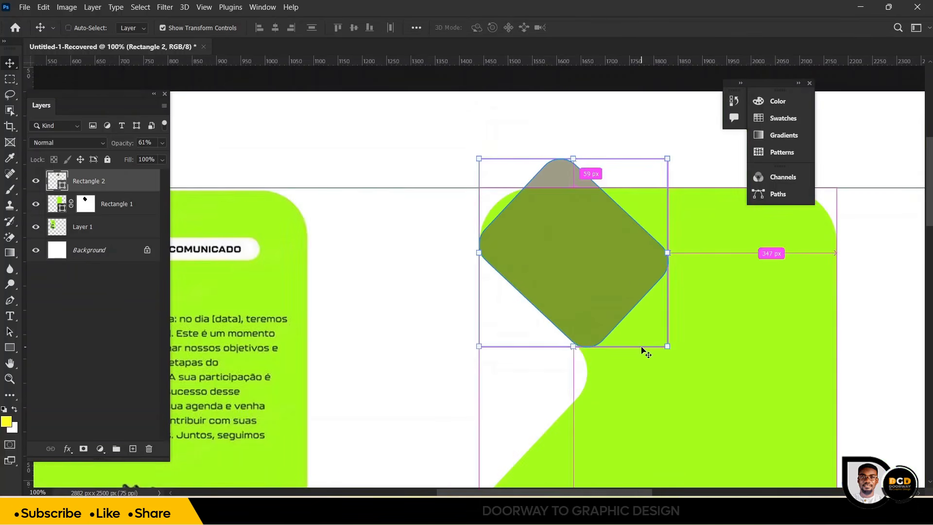
{"action": "key", "text": "ctrl+plus"}
{"action": "key", "text": "ctrl+plus"}
{"action": "key", "text": "ctrl+plus"}
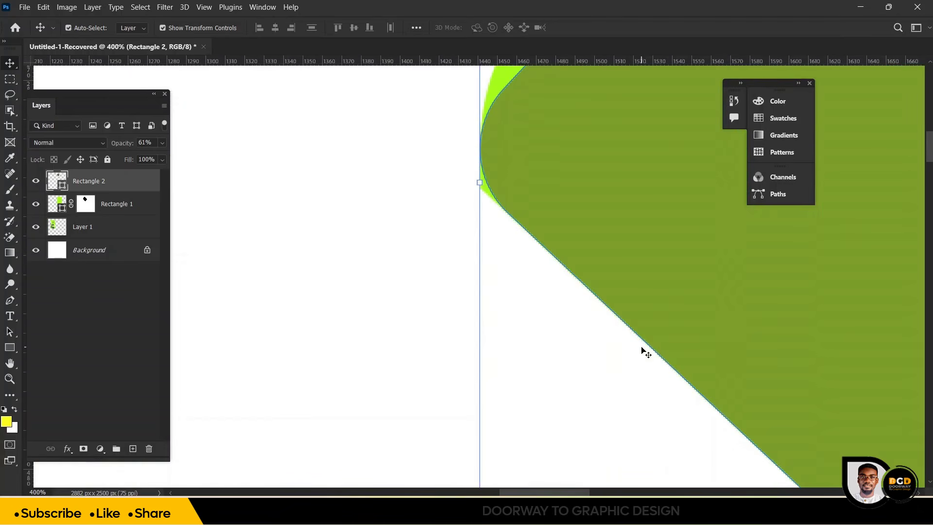
{"action": "left_click", "coordinate": [433, 187]}
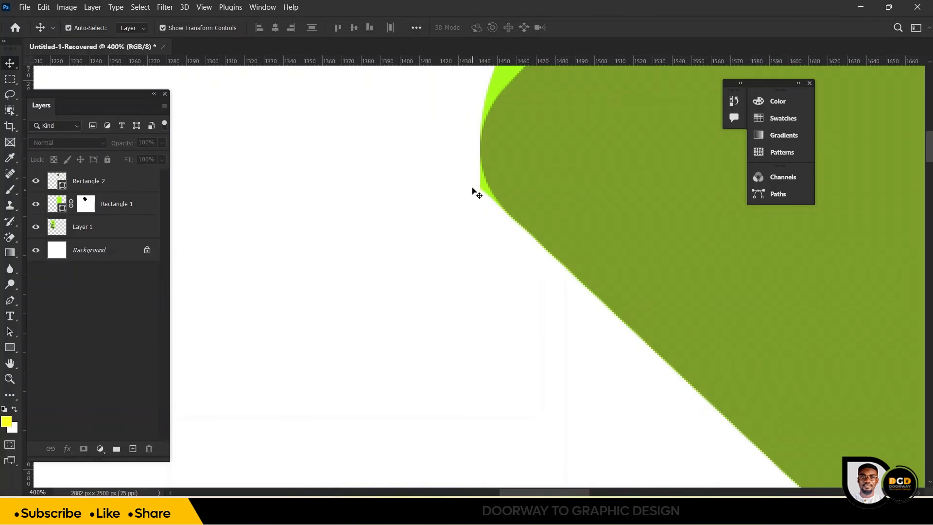
{"action": "left_click", "coordinate": [551, 186]}
{"action": "key", "text": "ctrl+minus"}
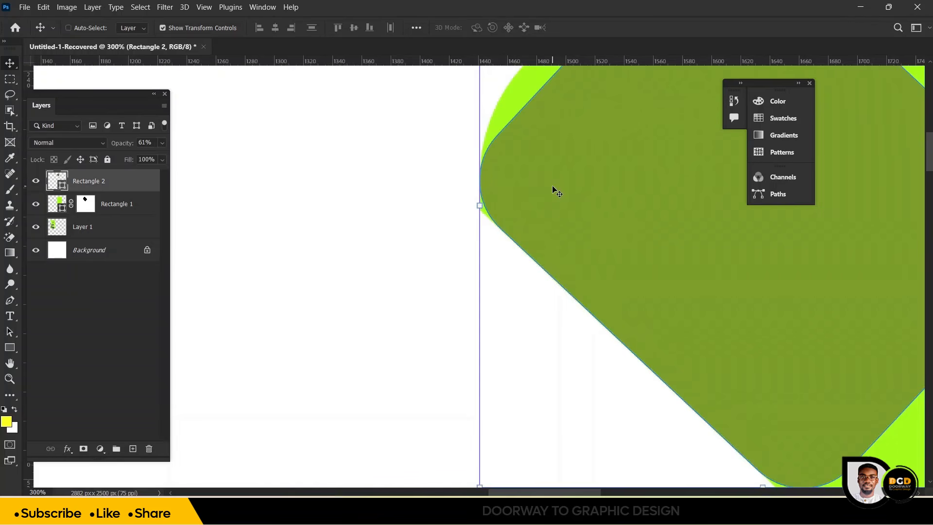
Step: Convert the masked Rectangle 1 layer to a smart object and rasterize it
{"action": "left_click", "coordinate": [110, 205]}
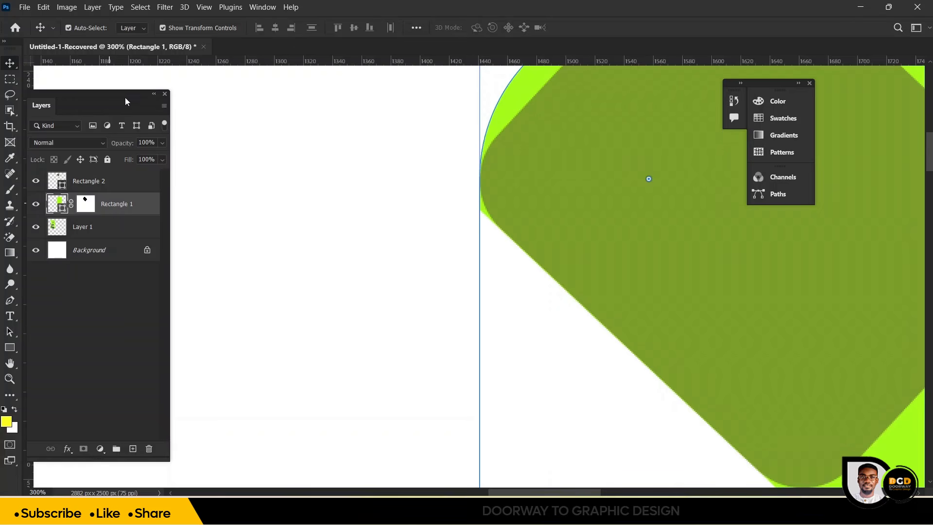
{"action": "left_click_drag", "start_coordinate": [112, 92], "coordinate": [221, 95]}
{"action": "key", "text": "ctrl+minus"}
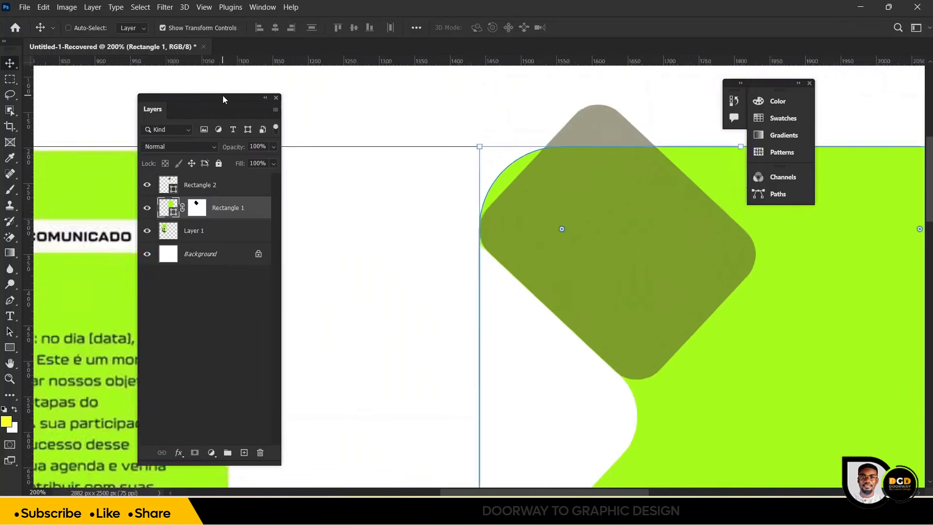
{"action": "key", "text": "ctrl+minus"}
{"action": "key", "text": "ctrl+minus"}
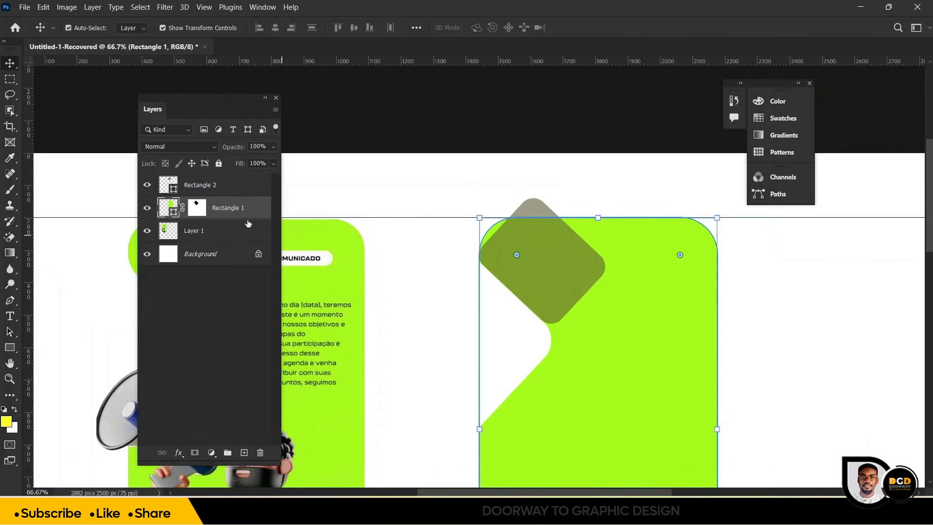
{"action": "key", "text": "ctrl+plus"}
{"action": "key", "text": "ctrl+plus"}
{"action": "key", "text": "e"}
{"action": "right_click", "coordinate": [217, 209]}
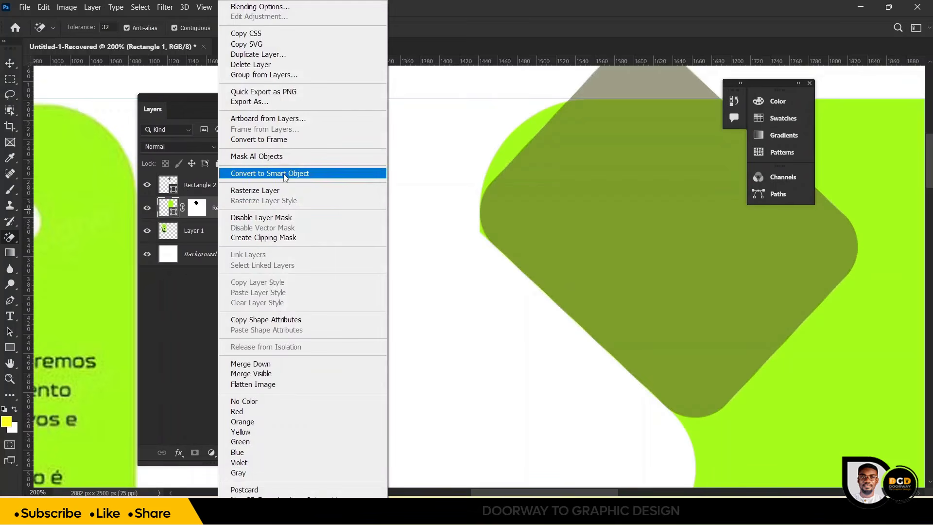
{"action": "left_click", "coordinate": [284, 174]}
{"action": "right_click", "coordinate": [214, 210]}
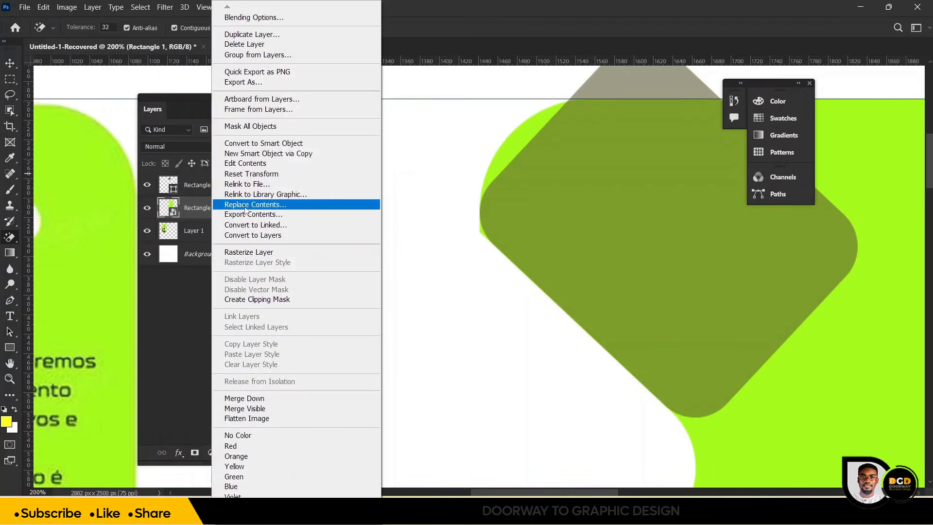
{"action": "left_click", "coordinate": [249, 253]}
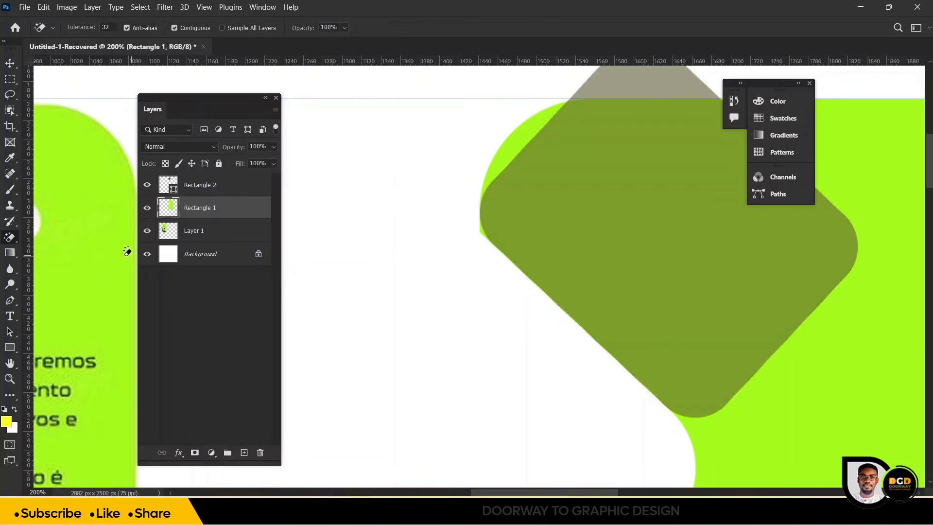
Step: Erase the sharp green corner of Rectangle 1 beneath the olive shape's rounded corner using a 35 px Eraser
{"action": "right_click", "coordinate": [5, 239]}
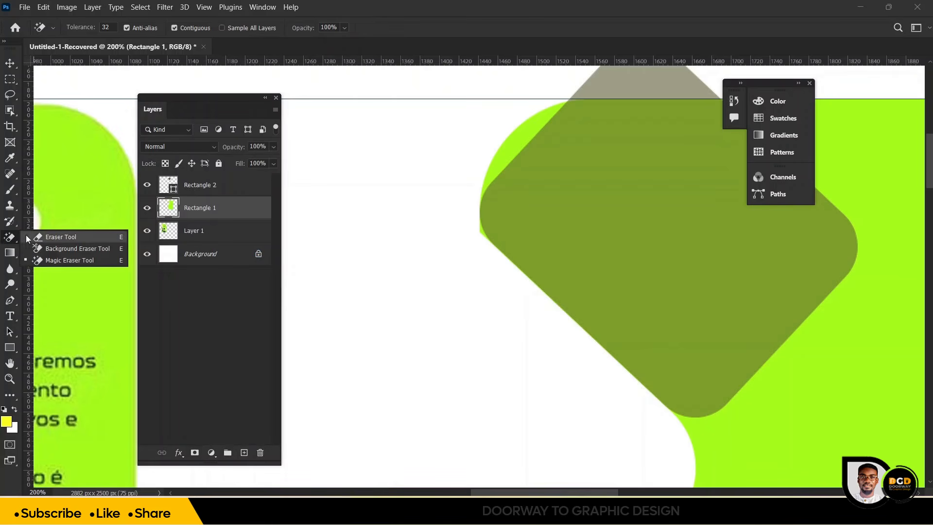
{"action": "left_click", "coordinate": [47, 237]}
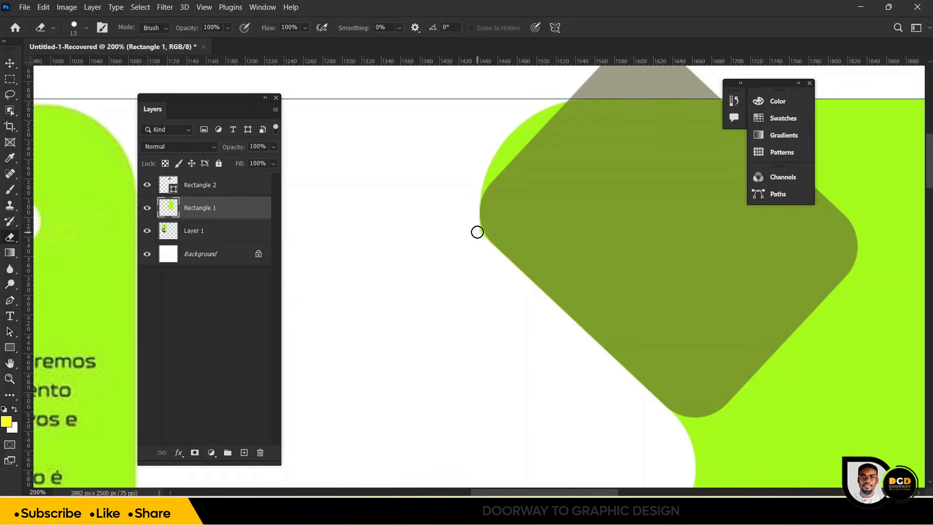
{"action": "key", "text": "bracketright"}
{"action": "key", "text": "bracketright"}
{"action": "key", "text": "bracketright"}
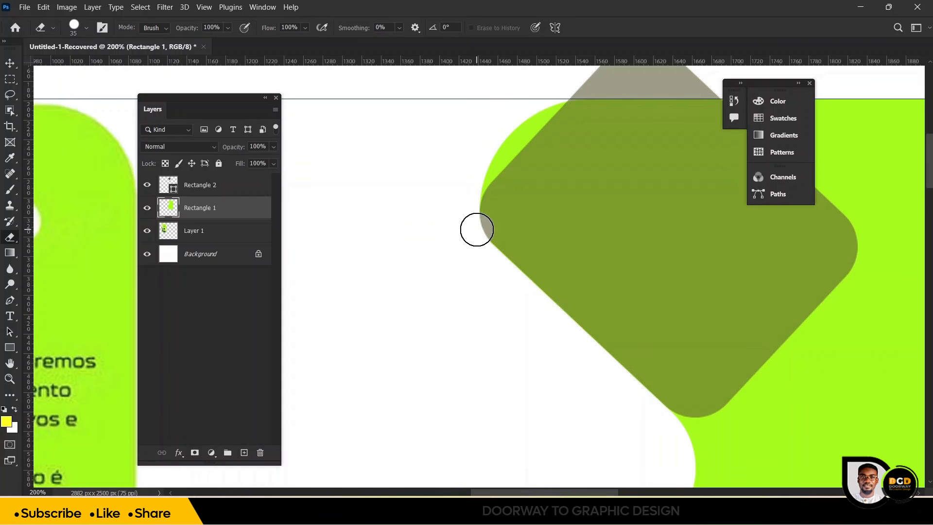
{"action": "mouse_move", "coordinate": [476, 228]}
{"action": "left_mouse_down"}
{"action": "mouse_move", "coordinate": [497, 253]}
{"action": "mouse_move", "coordinate": [476, 223]}
{"action": "mouse_move", "coordinate": [473, 229]}
{"action": "left_mouse_up"}
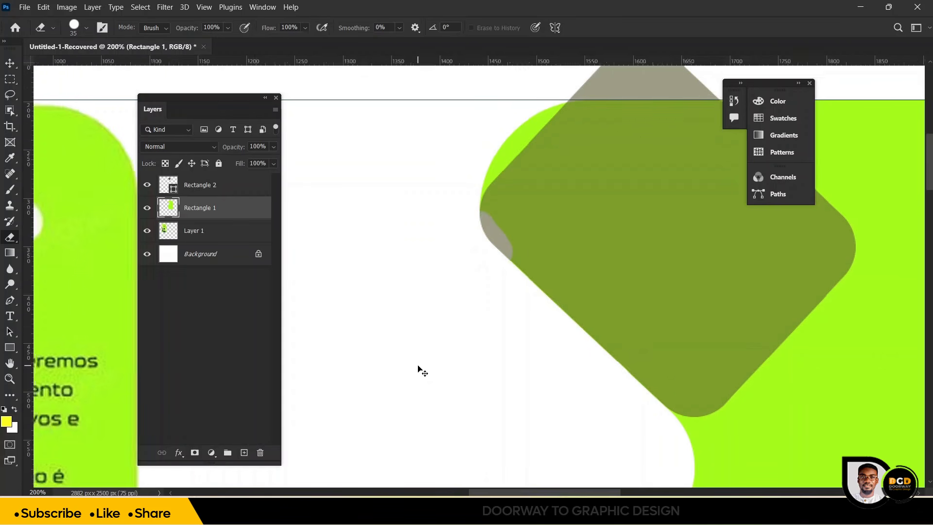
Step: Set the olive Rectangle 2 layer's opacity to 100%
{"action": "key", "text": "ctrl+minus"}
{"action": "key", "text": "ctrl+minus"}
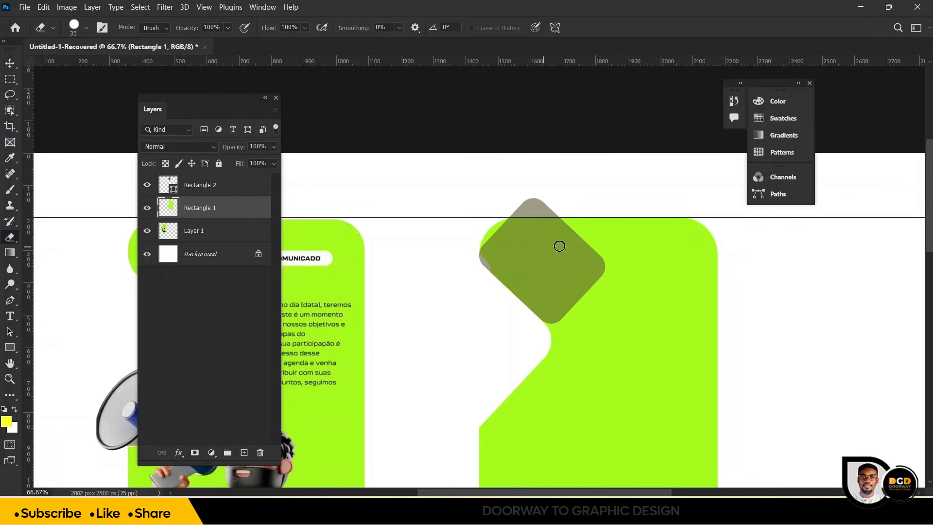
{"action": "left_click", "coordinate": [205, 188]}
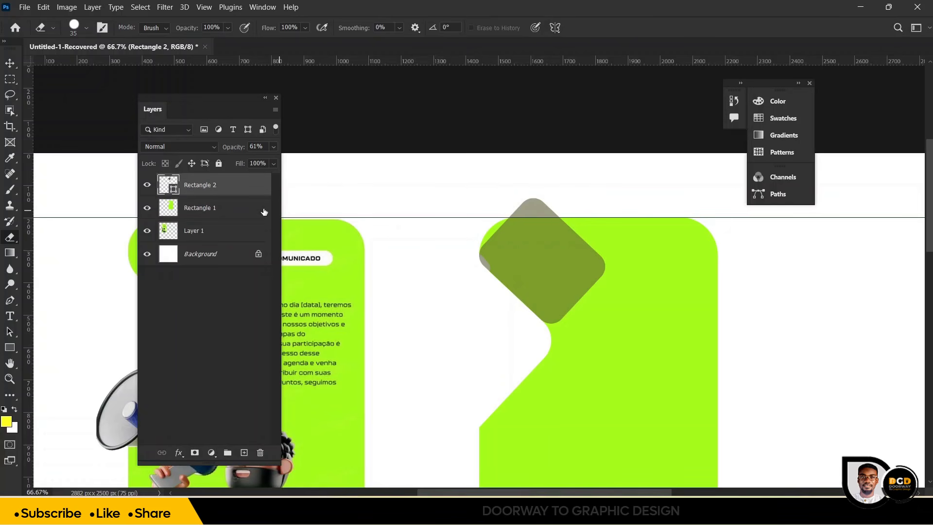
{"action": "left_click", "coordinate": [273, 147]}
{"action": "left_click_drag", "start_coordinate": [247, 163], "coordinate": [317, 158]}
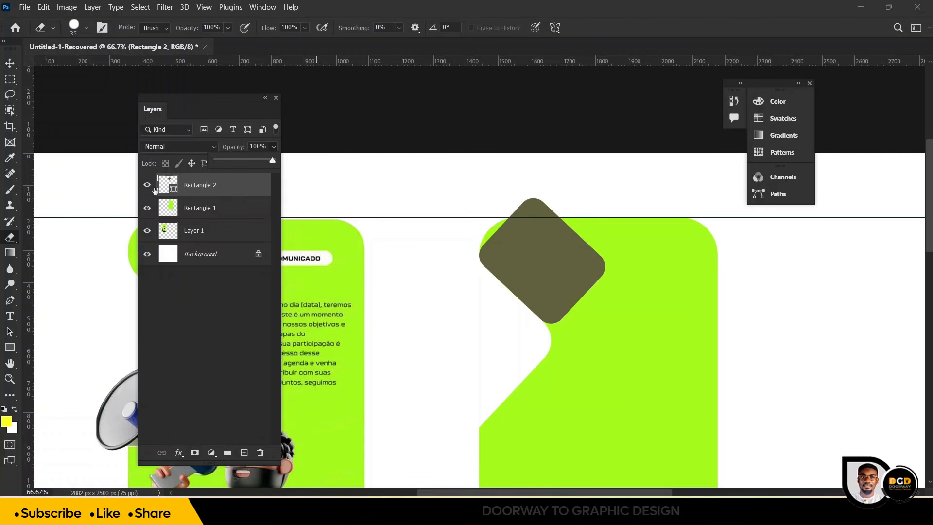
{"action": "left_click", "coordinate": [9, 63]}
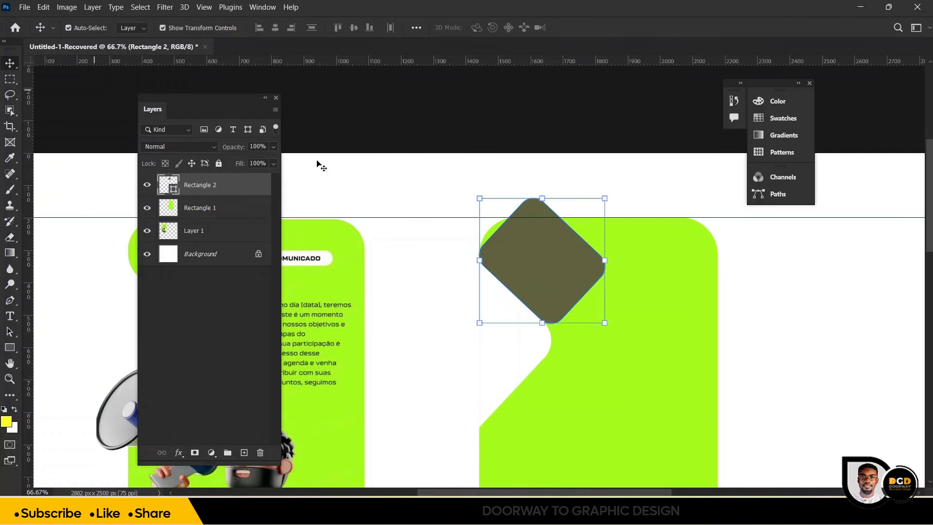
Step: Add a layer mask to the olive shape and select everything outside Rectangle 1's outline
{"action": "left_click", "coordinate": [643, 323]}
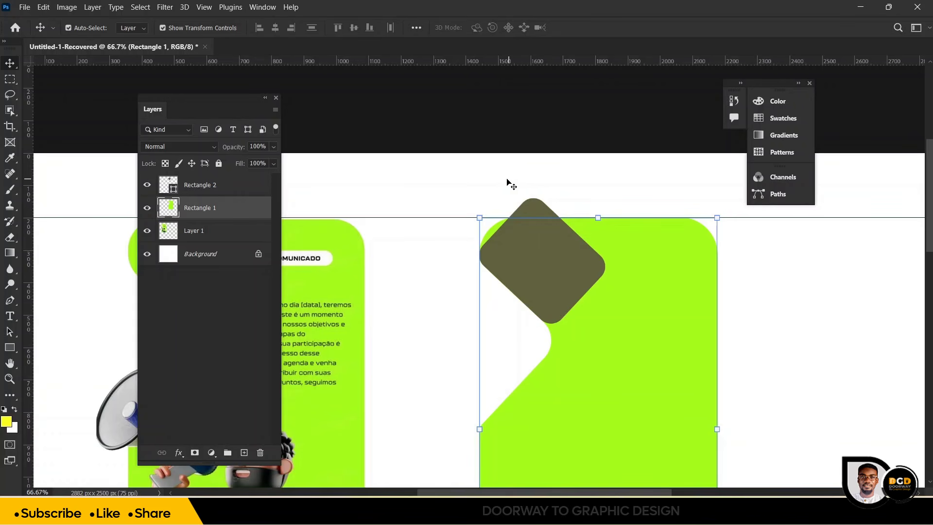
{"action": "left_click", "coordinate": [546, 286]}
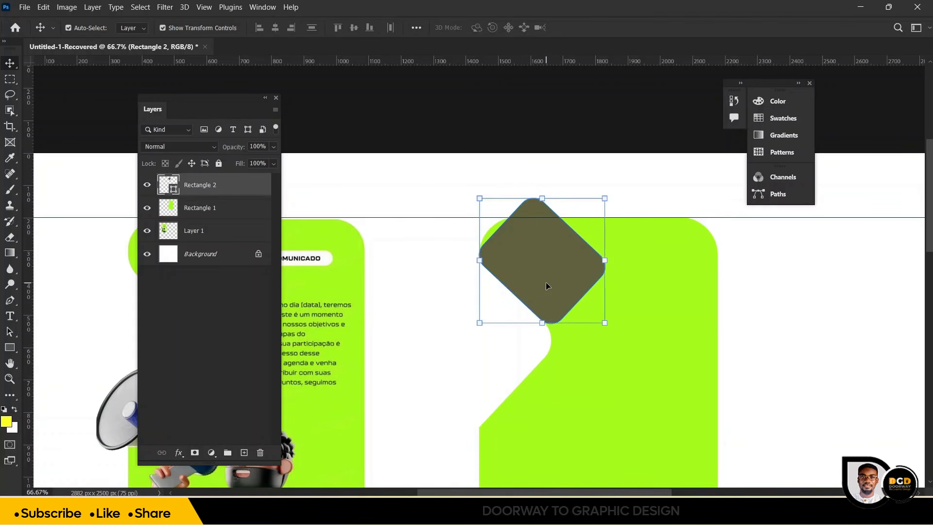
{"action": "left_click", "coordinate": [194, 452]}
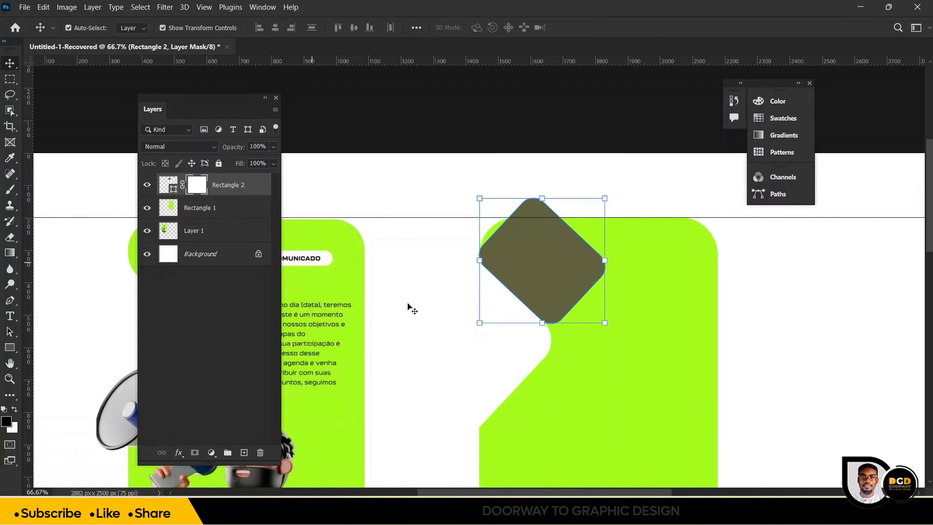
{"action": "left_click", "coordinate": [682, 403]}
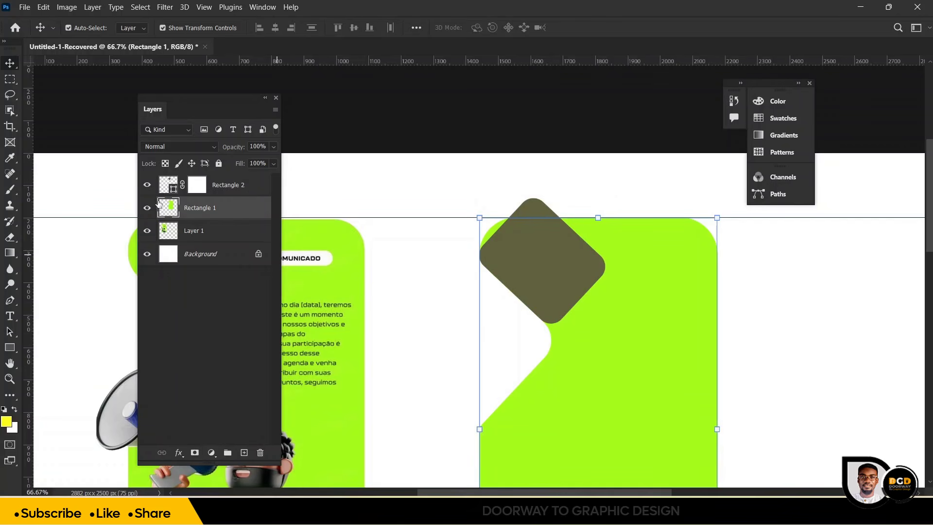
{"action": "key", "text": "ctrl"}
{"action": "left_click", "coordinate": [171, 213], "text": "ctrl"}
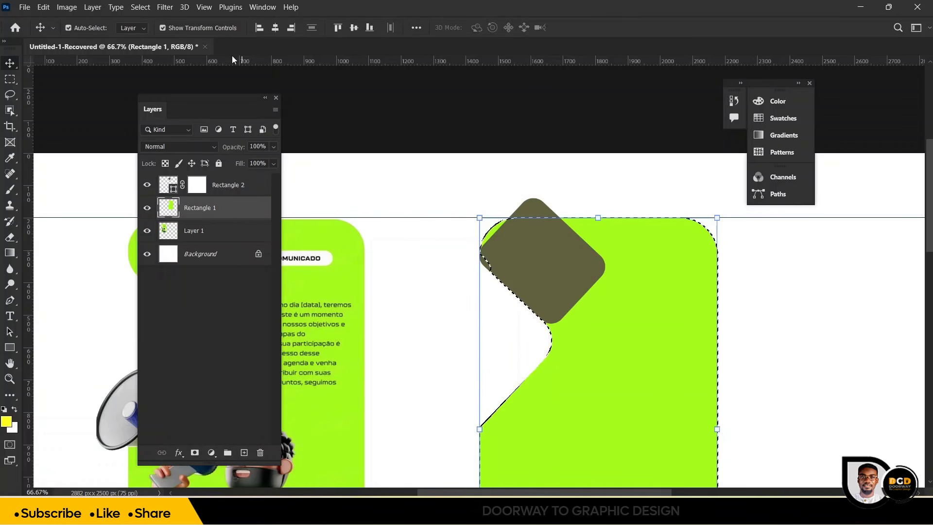
{"action": "left_click", "coordinate": [141, 6]}
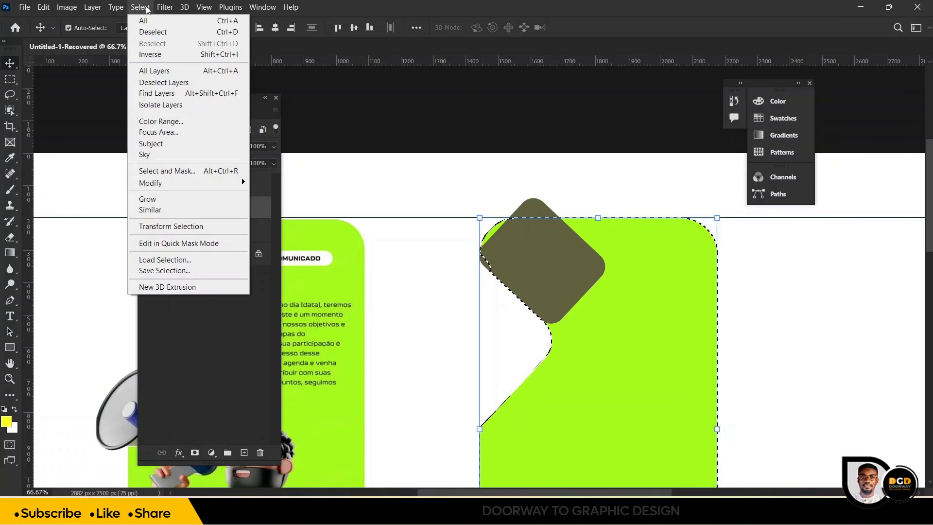
{"action": "left_click", "coordinate": [156, 54]}
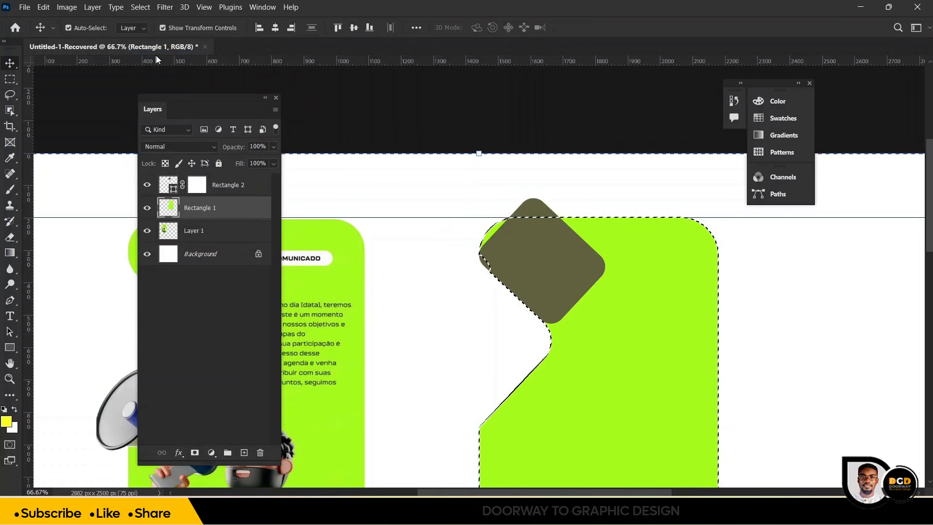
Step: Paint black on Rectangle 2's mask with a 125 px, 100% hardness brush to hide the part above the card, and clear the selection
{"action": "left_click", "coordinate": [196, 187]}
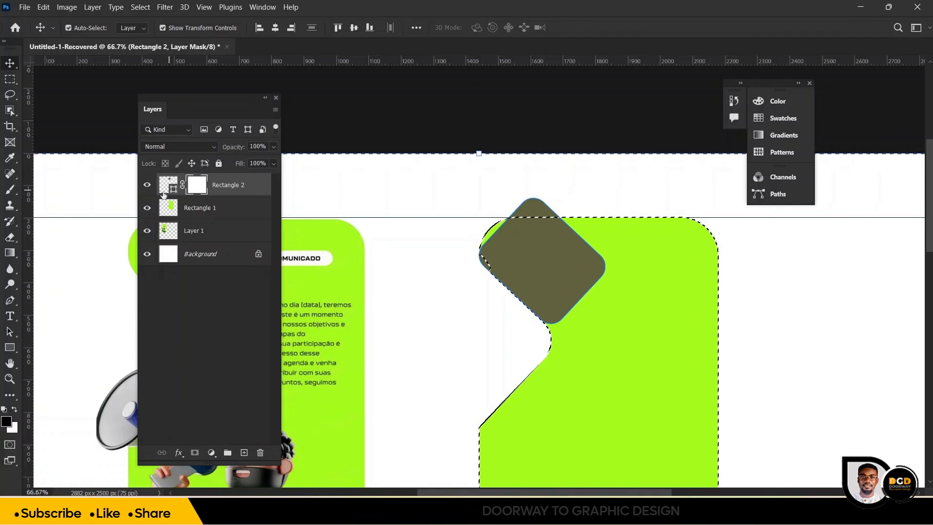
{"action": "left_click", "coordinate": [10, 190]}
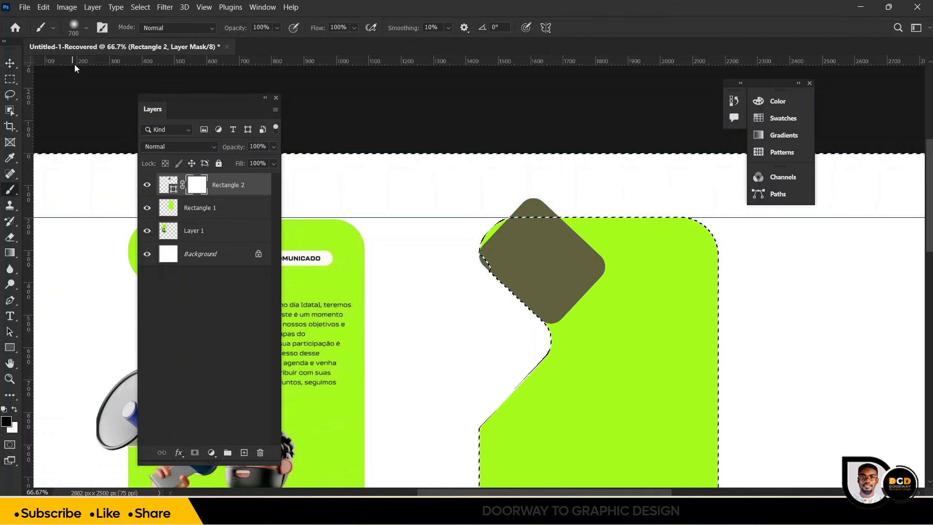
{"action": "left_click", "coordinate": [86, 29]}
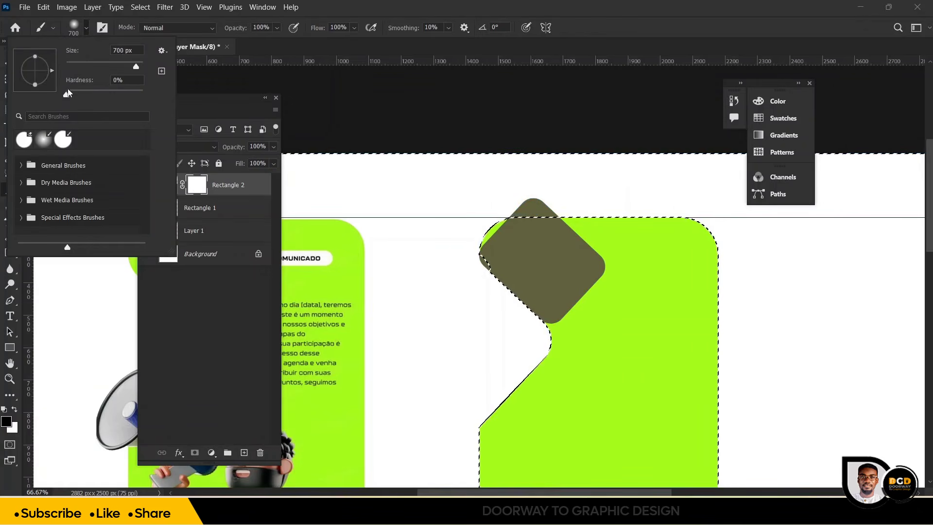
{"action": "left_click_drag", "start_coordinate": [67, 95], "coordinate": [218, 102]}
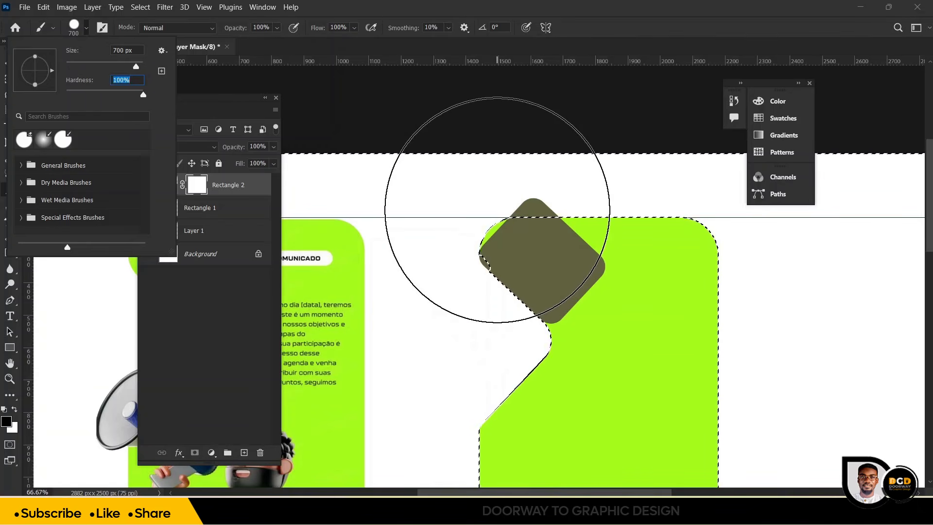
{"action": "key", "text": "Return"}
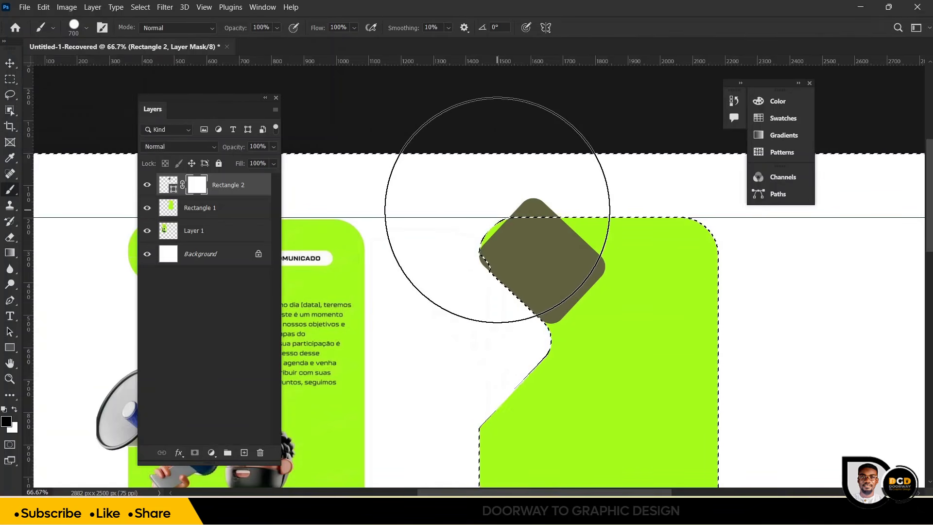
{"action": "key", "text": "bracketleft"}
{"action": "key", "text": "bracketleft"}
{"action": "key", "text": "bracketleft"}
{"action": "key", "text": "bracketleft"}
{"action": "key", "text": "bracketleft"}
{"action": "key", "text": "bracketleft"}
{"action": "key", "text": "bracketleft"}
{"action": "key", "text": "bracketleft"}
{"action": "key", "text": "bracketleft"}
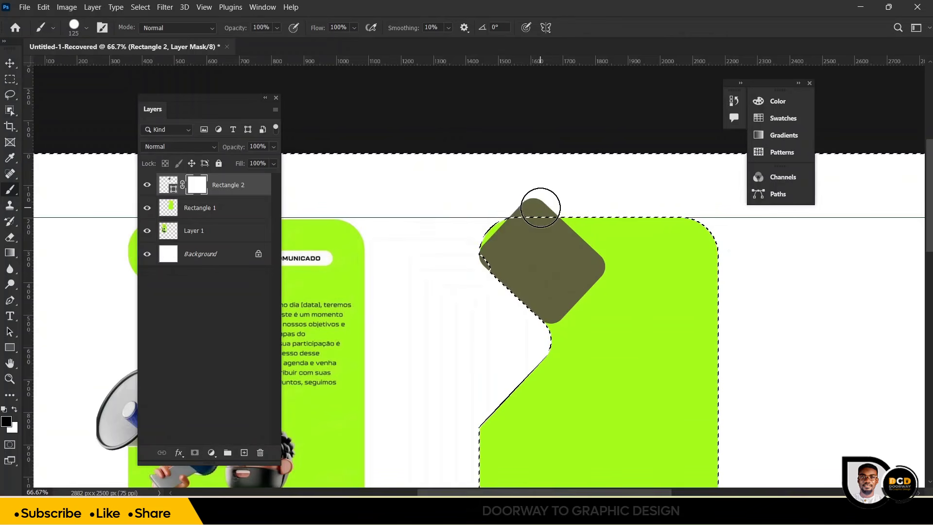
{"action": "left_click_drag", "start_coordinate": [524, 208], "coordinate": [542, 204]}
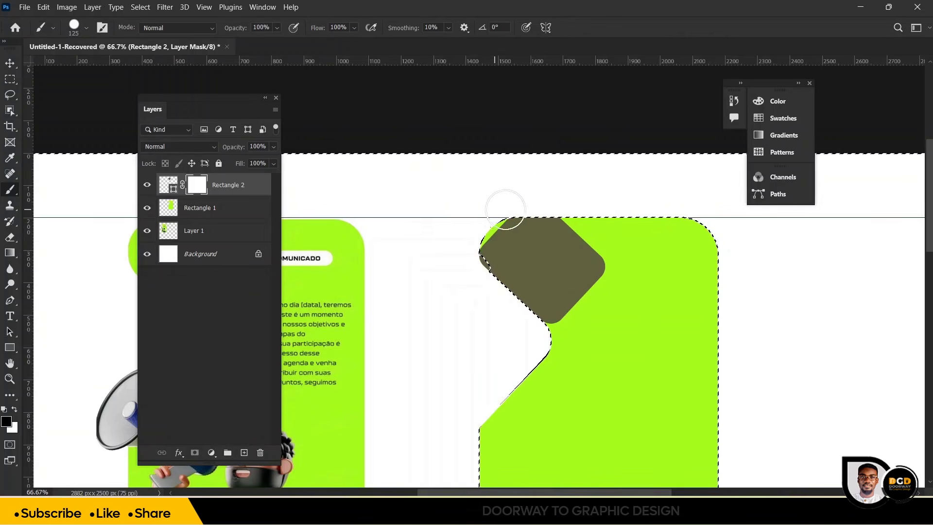
{"action": "key", "text": "ctrl+d"}
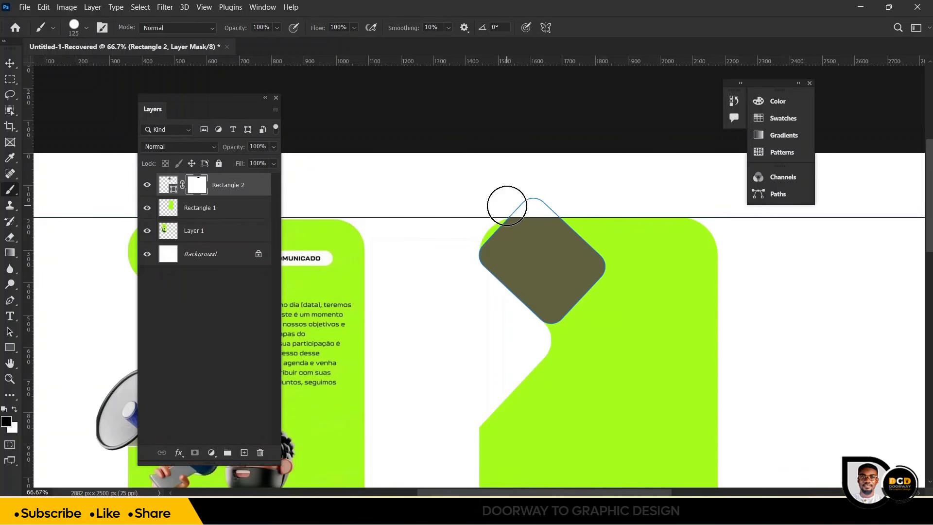
Step: Recolor the olive shape with the card's green, a9ff00, sampled from the card
{"action": "double_click", "coordinate": [168, 184]}
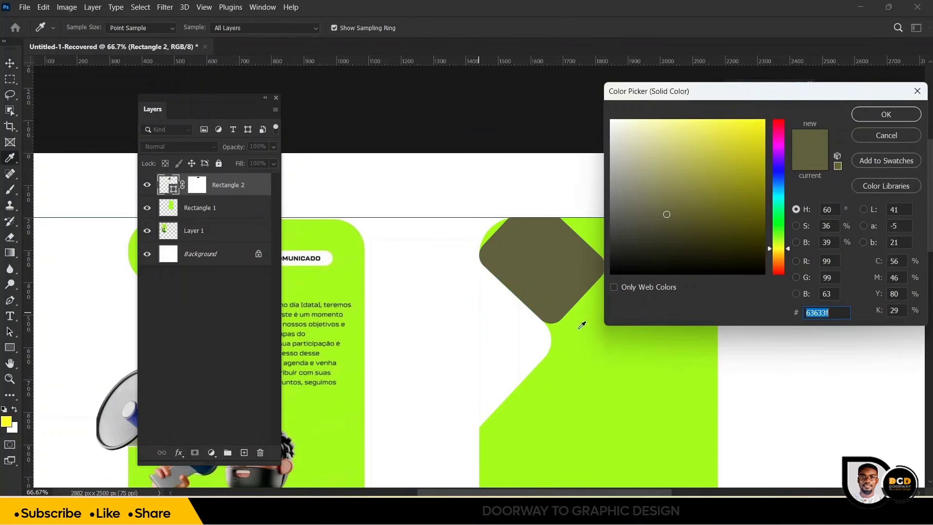
{"action": "left_click", "coordinate": [601, 360]}
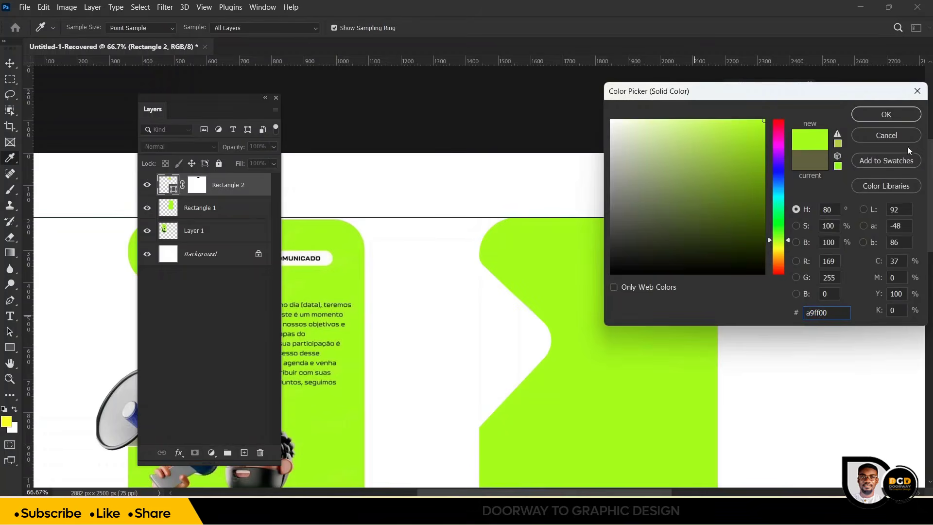
{"action": "left_click", "coordinate": [885, 114]}
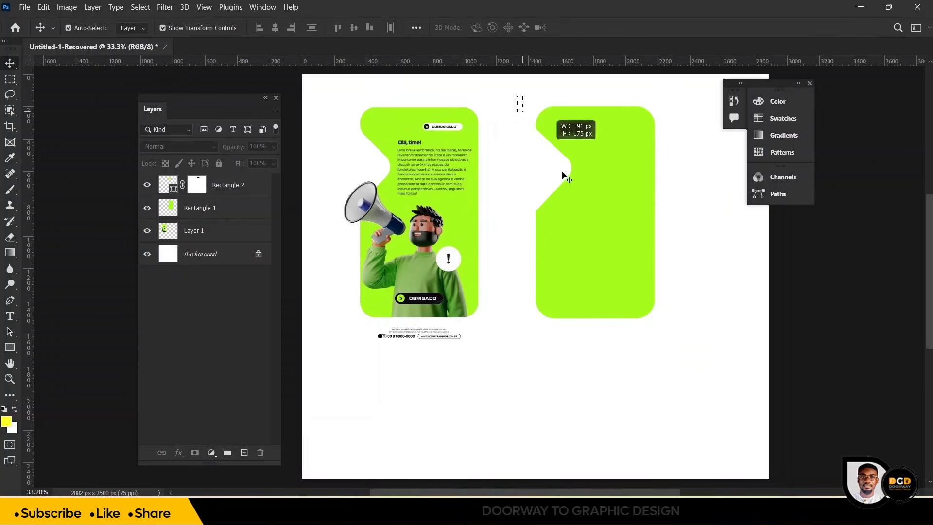
Step: Select both green shapes of the new card and merge their layers into one
{"action": "left_click_drag", "start_coordinate": [520, 93], "coordinate": [703, 337]}
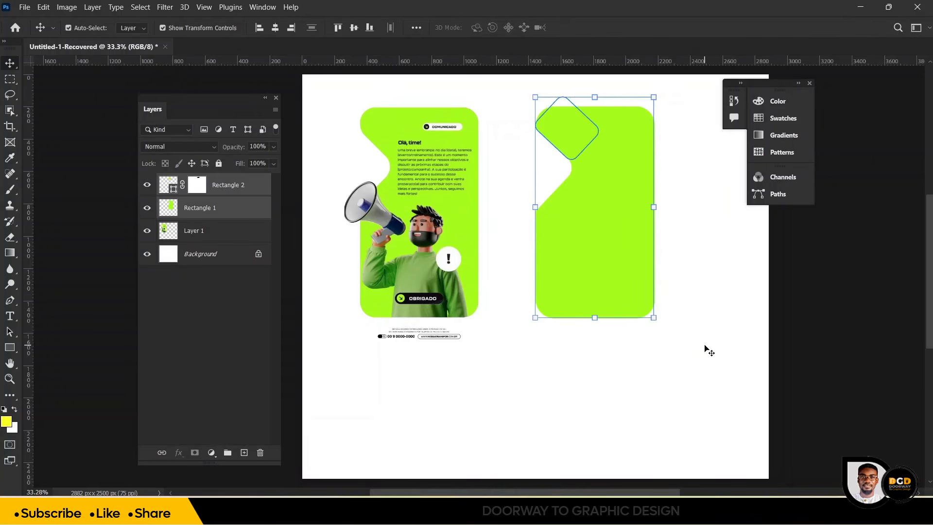
{"action": "right_click", "coordinate": [248, 208]}
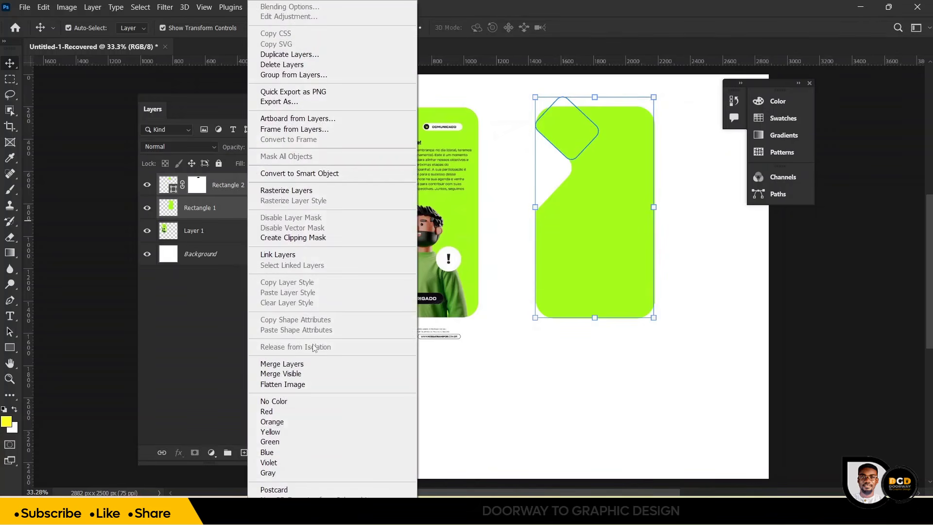
{"action": "left_click", "coordinate": [288, 363]}
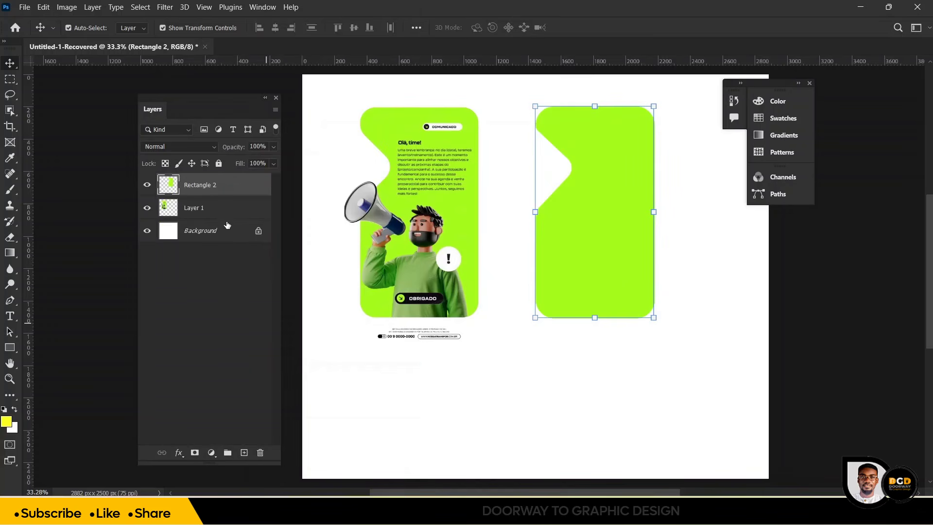
Step: Apply a dark blue Color Overlay layer style to the merged card shape
{"action": "right_click", "coordinate": [207, 188]}
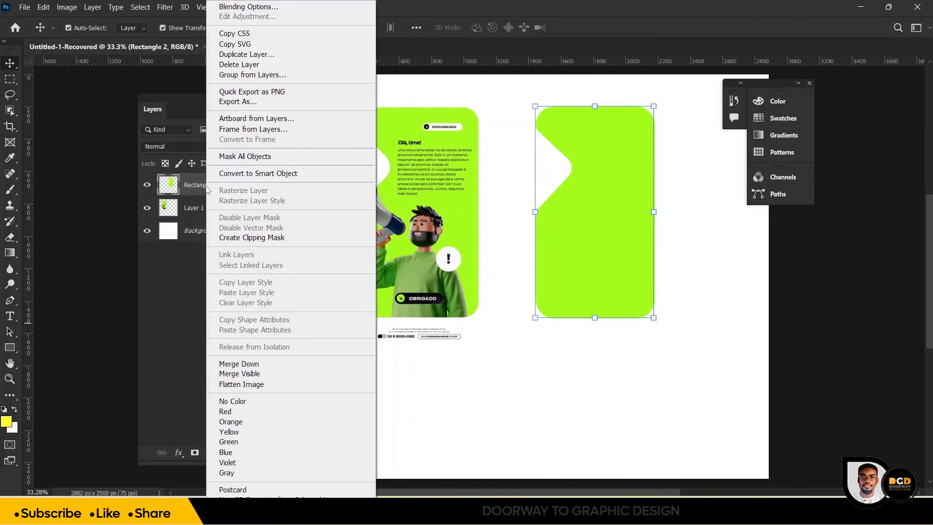
{"action": "left_click", "coordinate": [235, 8]}
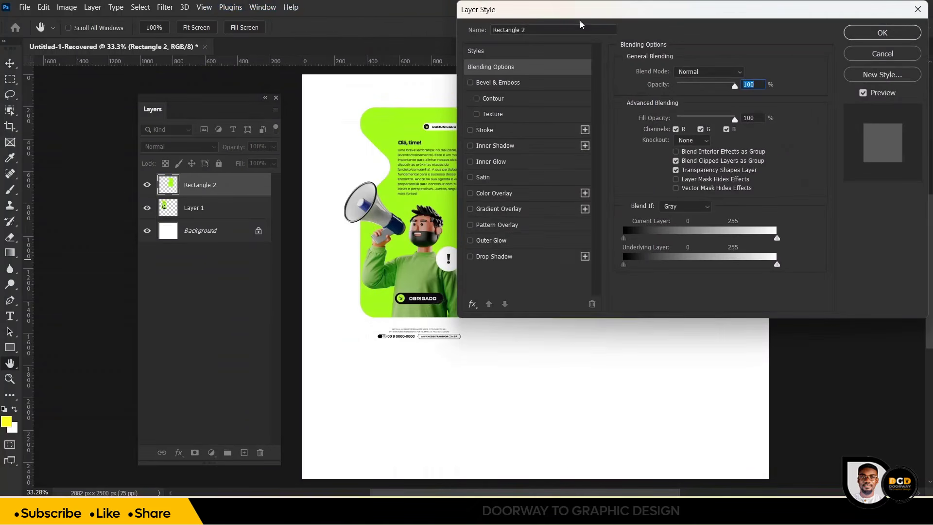
{"action": "left_click_drag", "start_coordinate": [600, 15], "coordinate": [823, 15]}
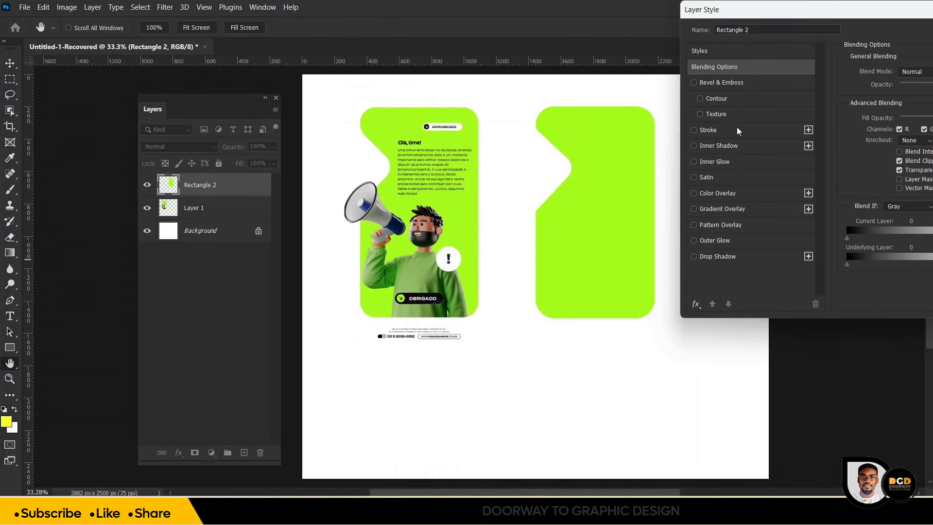
{"action": "left_click", "coordinate": [703, 195]}
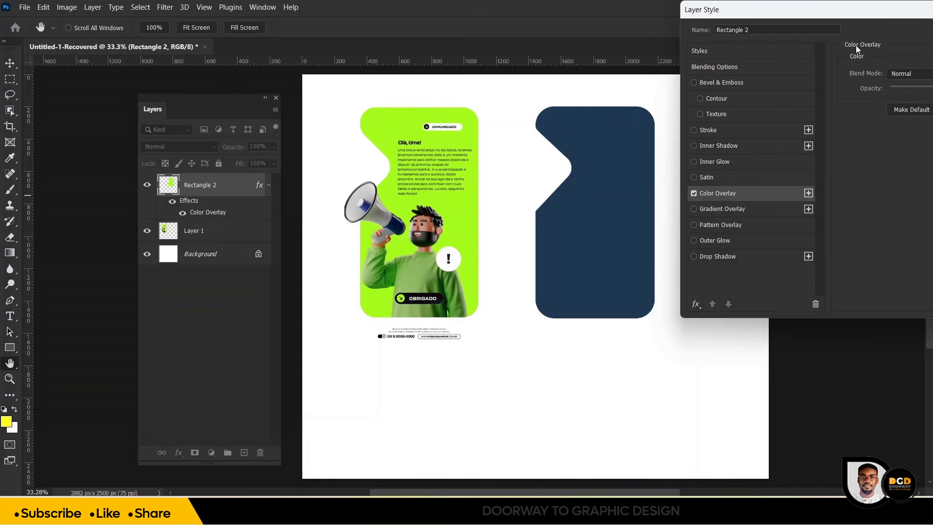
{"action": "key", "text": "Return"}
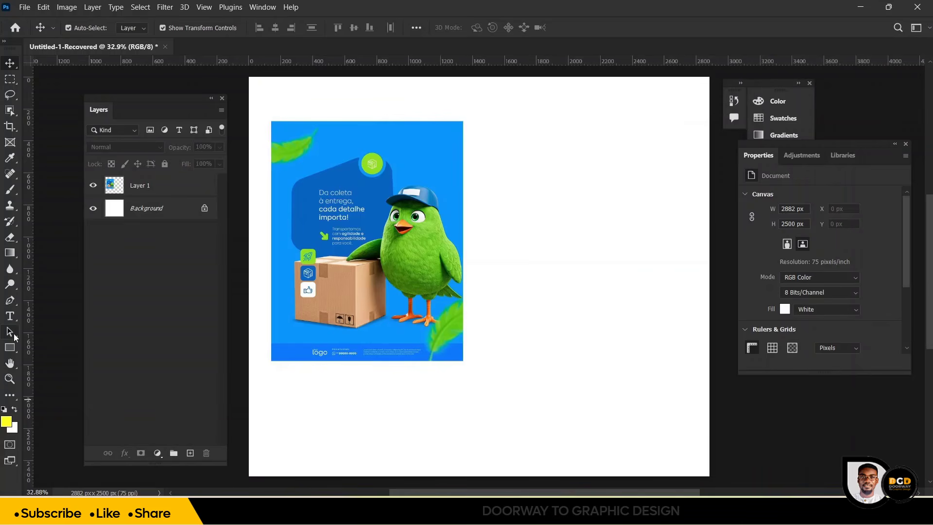
Step: Draw a yellow rectangle about 631 by 620 px over the flyer's dark blue panel, with the stroke width set to 0
{"action": "left_click", "coordinate": [14, 340]}
{"action": "left_click", "coordinate": [48, 348]}
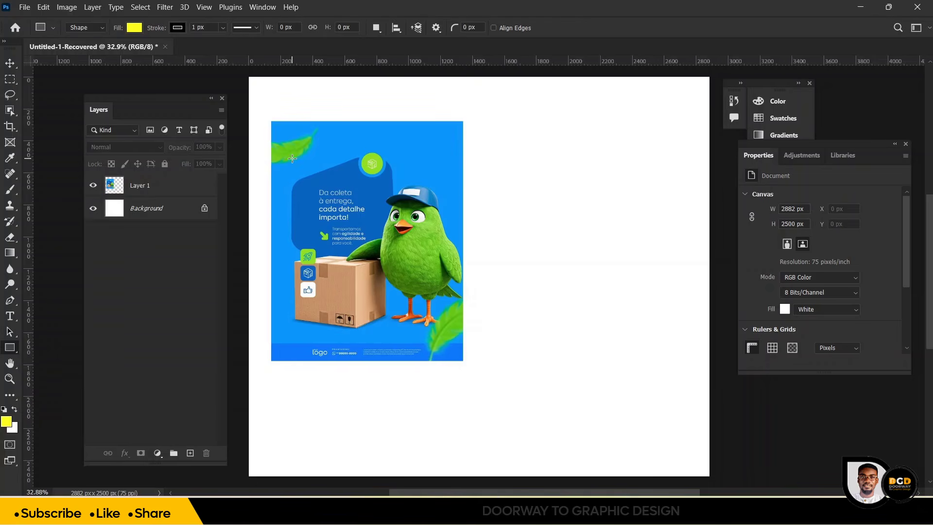
{"action": "left_click_drag", "start_coordinate": [292, 158], "coordinate": [393, 257]}
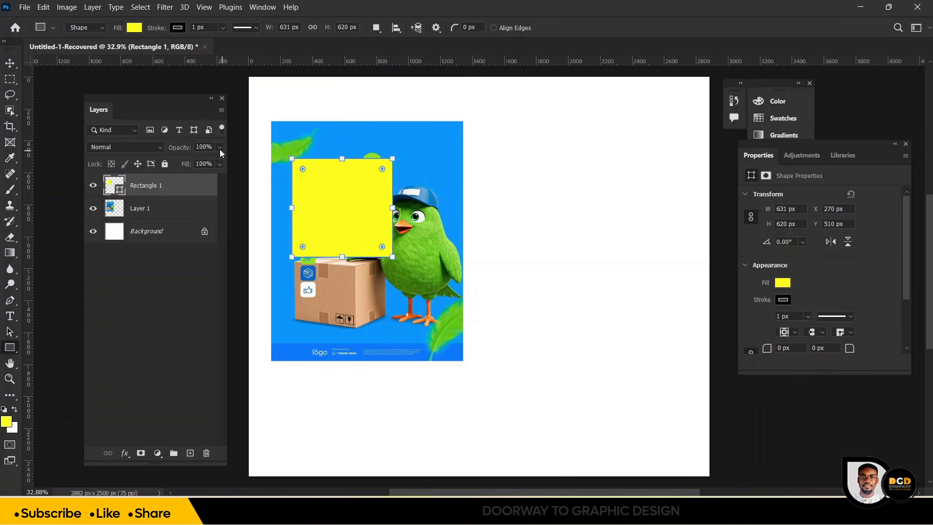
{"action": "left_click", "coordinate": [223, 27]}
{"action": "left_click_drag", "start_coordinate": [231, 41], "coordinate": [187, 42]}
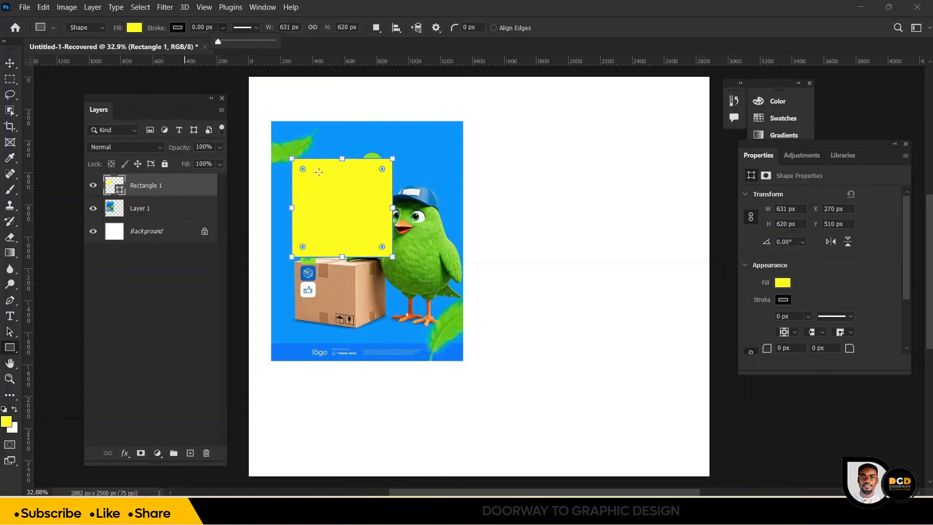
Step: Move the yellow rectangle onto the white area beside the flyer and round all its corners to about 147 px
{"action": "left_click", "coordinate": [11, 63]}
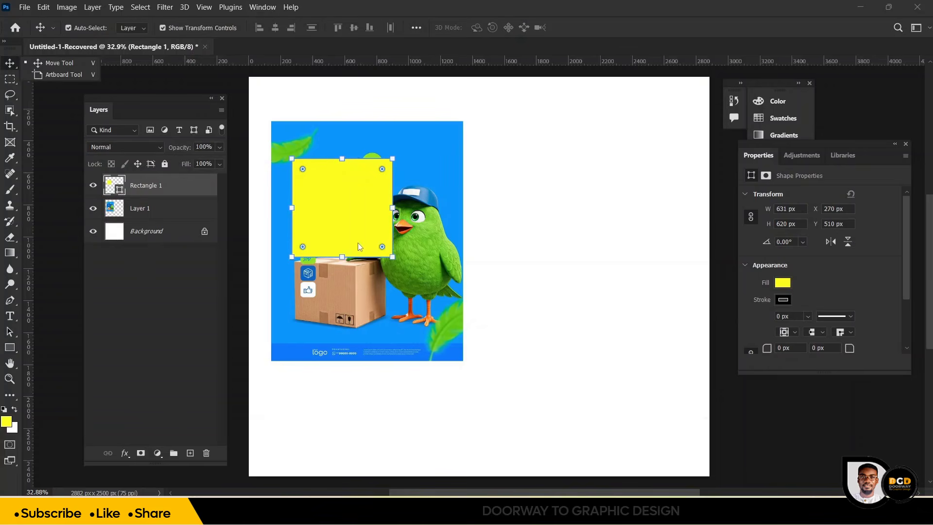
{"action": "left_click_drag", "start_coordinate": [360, 246], "coordinate": [576, 266]}
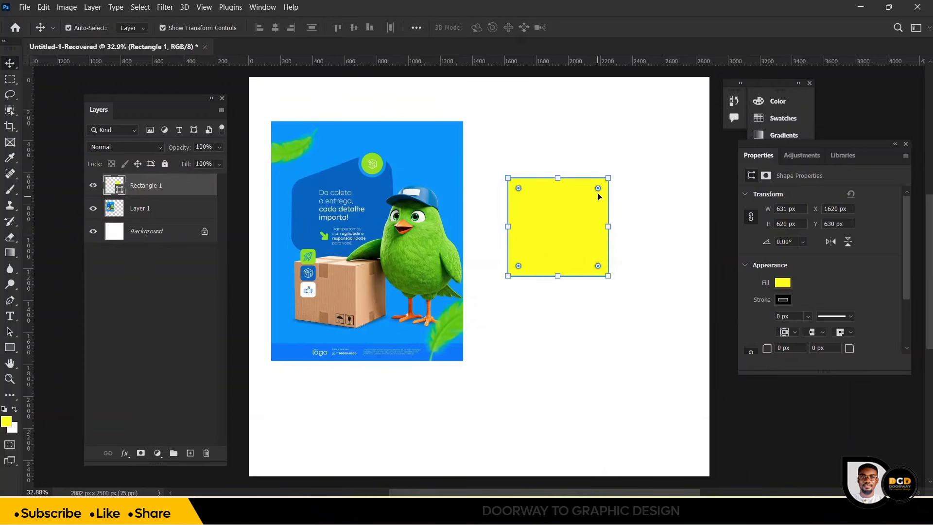
{"action": "left_click_drag", "start_coordinate": [597, 188], "coordinate": [585, 201]}
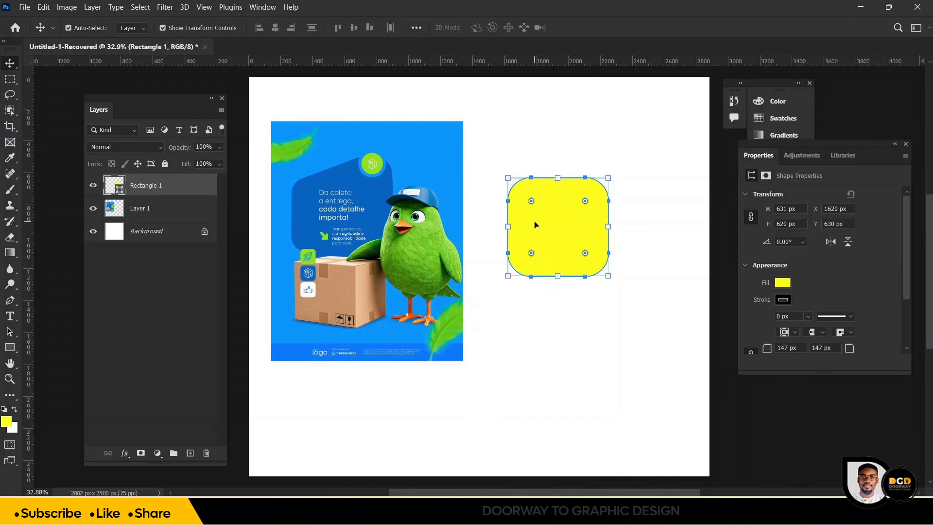
Step: Distort the rounded rectangle by its four corners so the left side is shorter and the right side taller, about 628 by 694 px
{"action": "key", "text": "ctrl"}
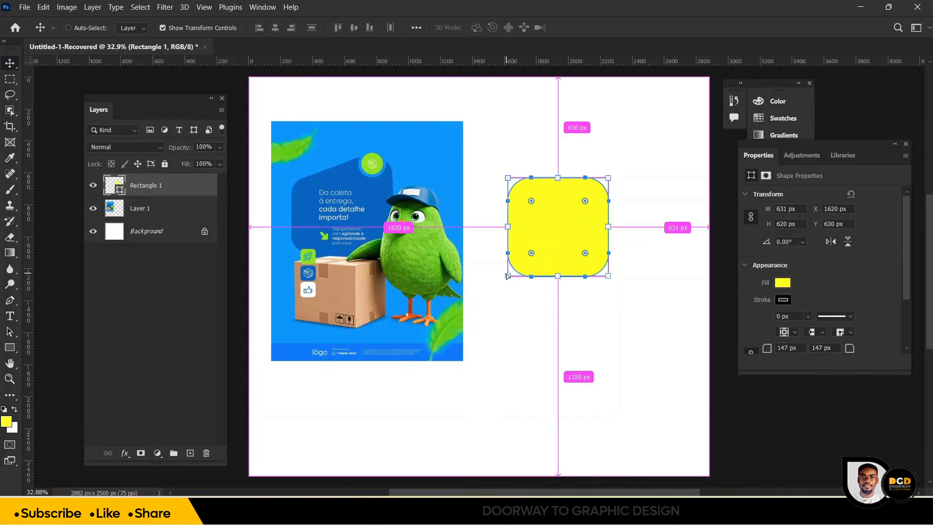
{"action": "left_click_drag", "start_coordinate": [506, 276], "coordinate": [508, 256]}
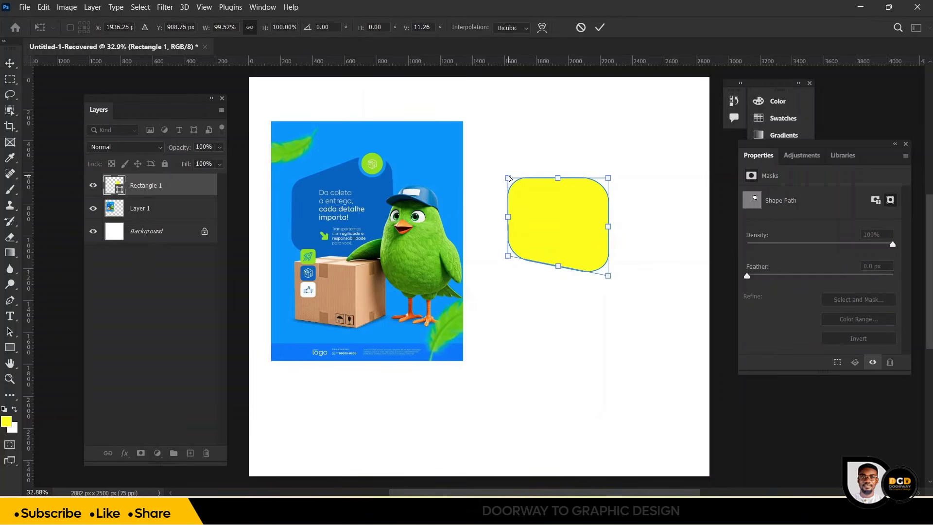
{"action": "left_click_drag", "start_coordinate": [510, 179], "coordinate": [509, 196]}
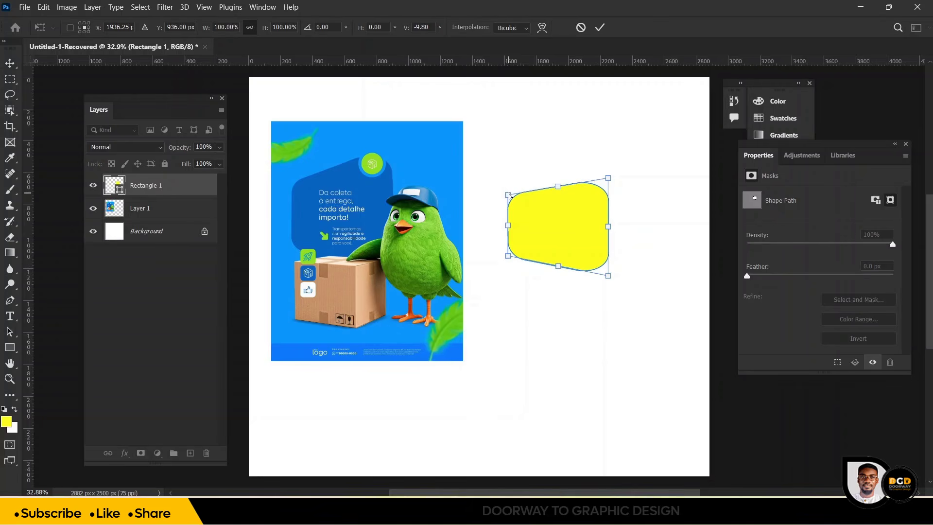
{"action": "left_click_drag", "start_coordinate": [608, 181], "coordinate": [607, 156]}
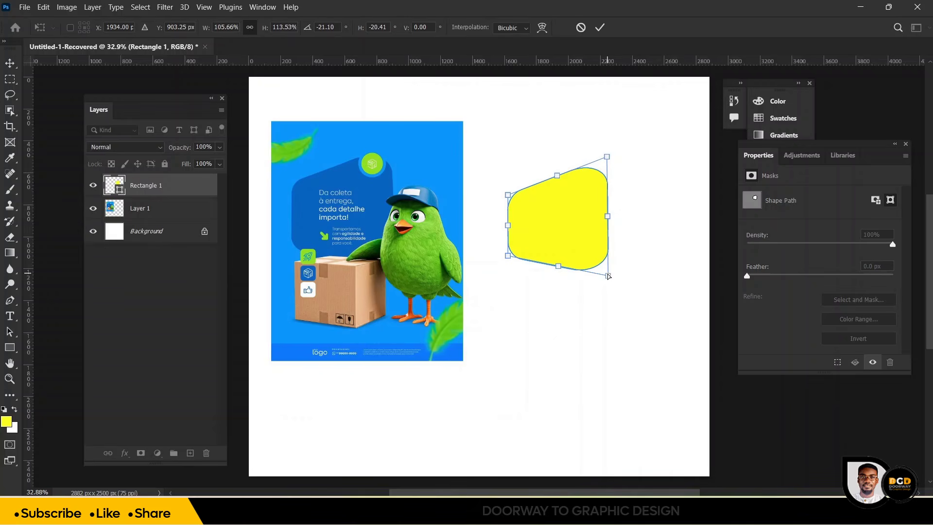
{"action": "left_click_drag", "start_coordinate": [608, 276], "coordinate": [608, 290]}
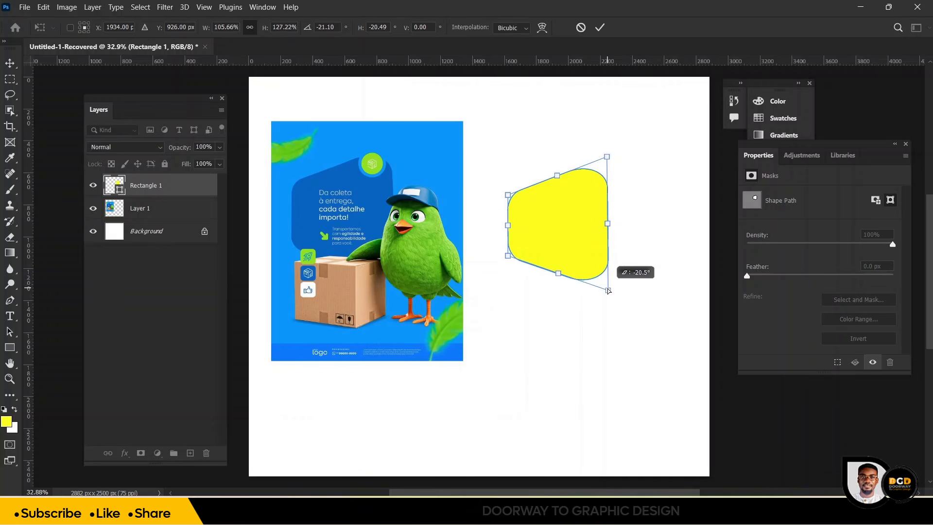
{"action": "left_click", "coordinate": [599, 27]}
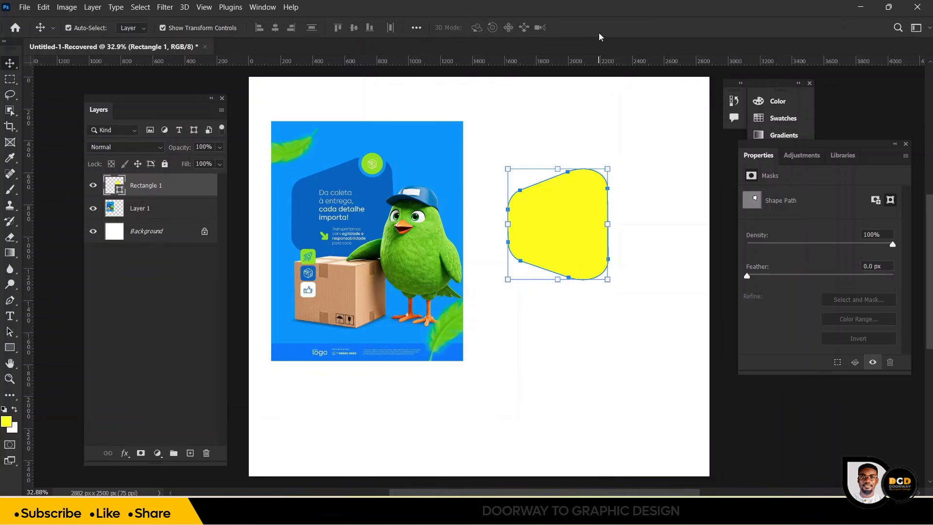
Step: Recolor the tapered shape with the dark blue 0064c4 sampled from the flyer's panel
{"action": "left_click", "coordinate": [602, 112]}
{"action": "left_click", "coordinate": [573, 214]}
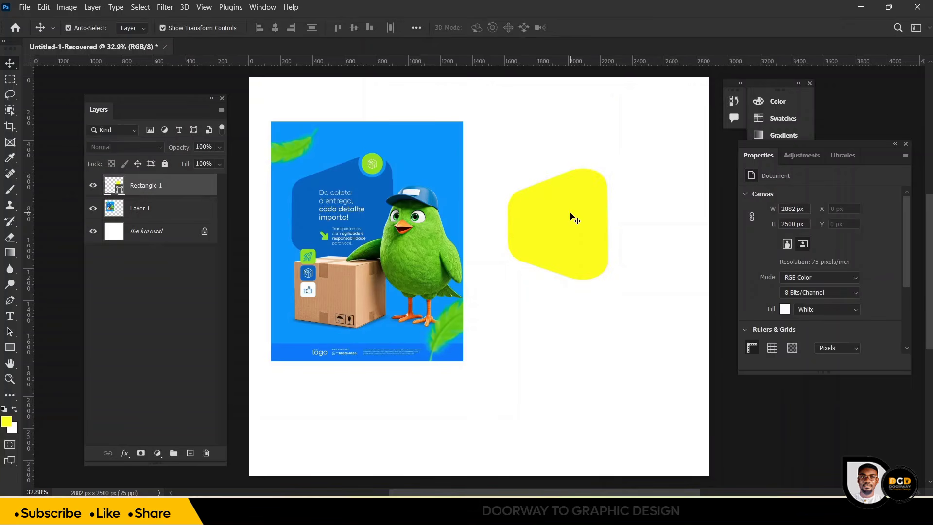
{"action": "double_click", "coordinate": [117, 188]}
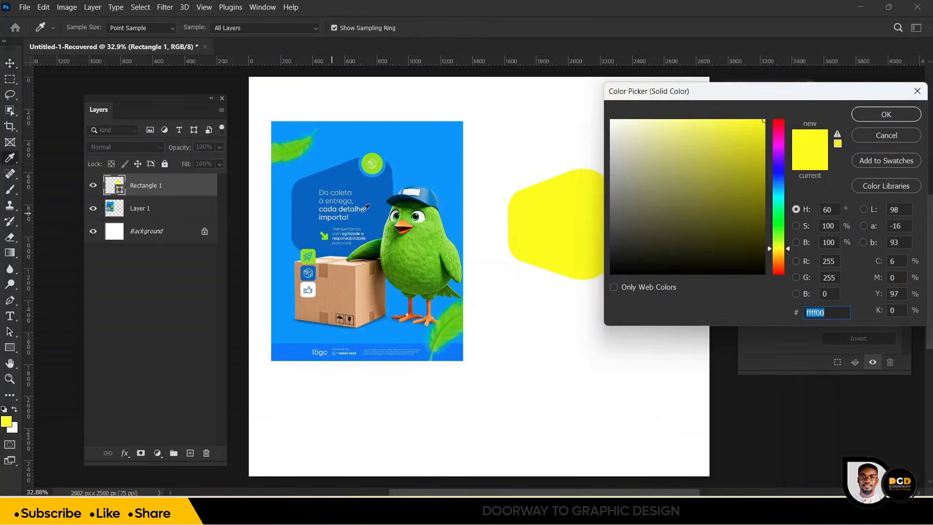
{"action": "left_click", "coordinate": [390, 178]}
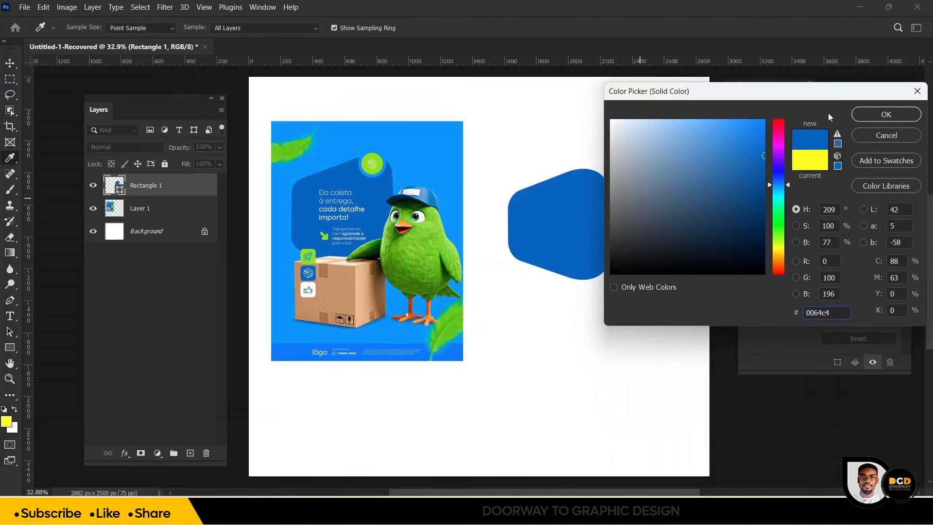
{"action": "left_click", "coordinate": [869, 118]}
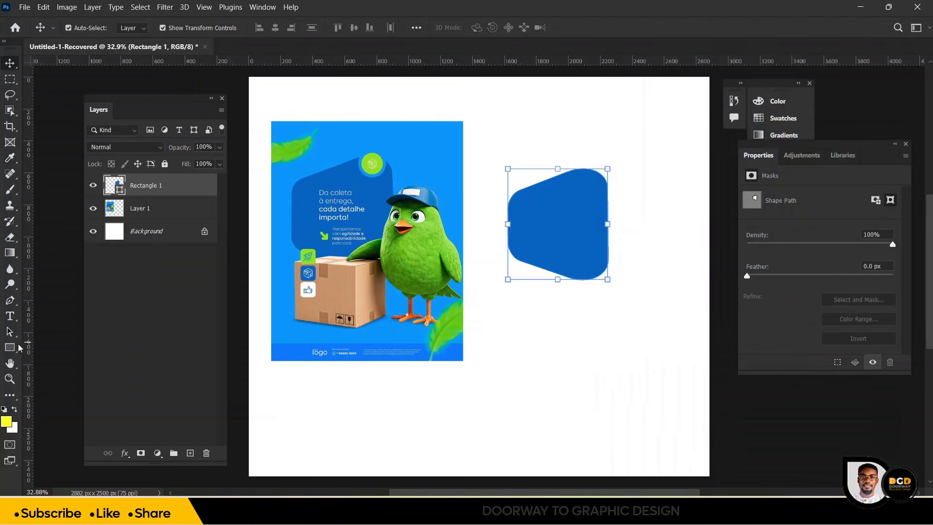
Step: Draw a yellow circle about 268 px wide on a new layer below the blue shape, with the stroke width set to 0
{"action": "left_click", "coordinate": [10, 349]}
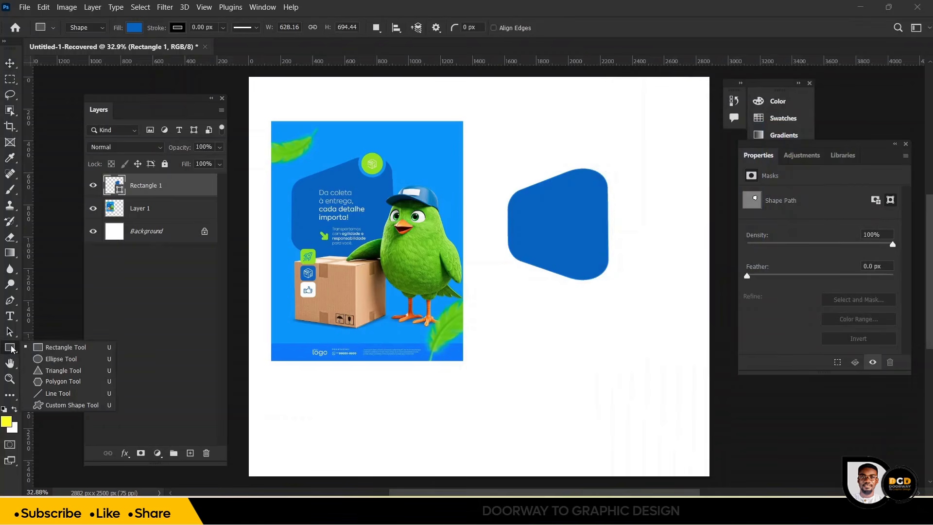
{"action": "left_click", "coordinate": [42, 359]}
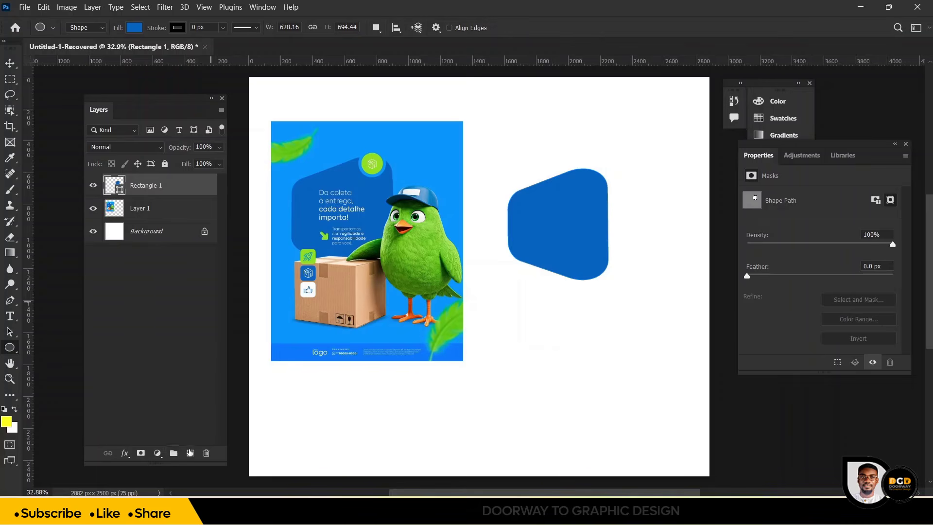
{"action": "left_click", "coordinate": [190, 453]}
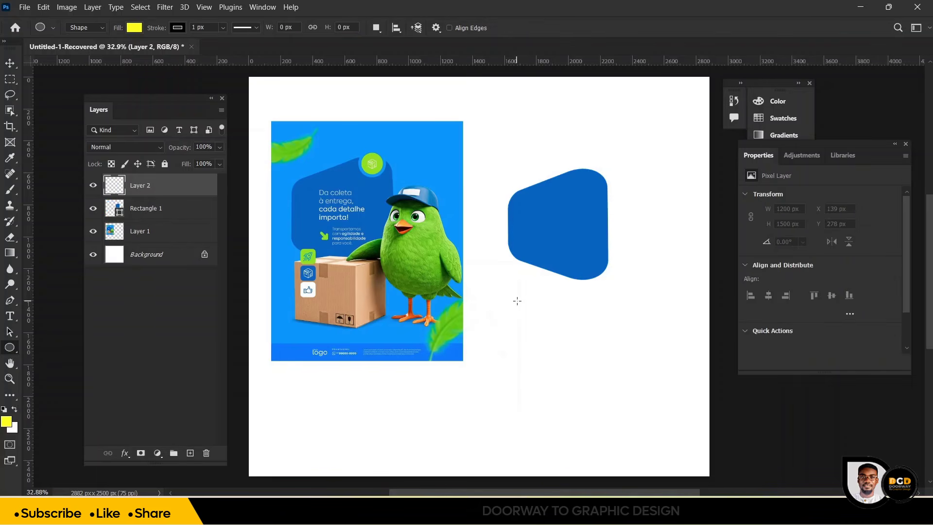
{"action": "left_click_drag", "start_coordinate": [517, 300], "coordinate": [559, 357]}
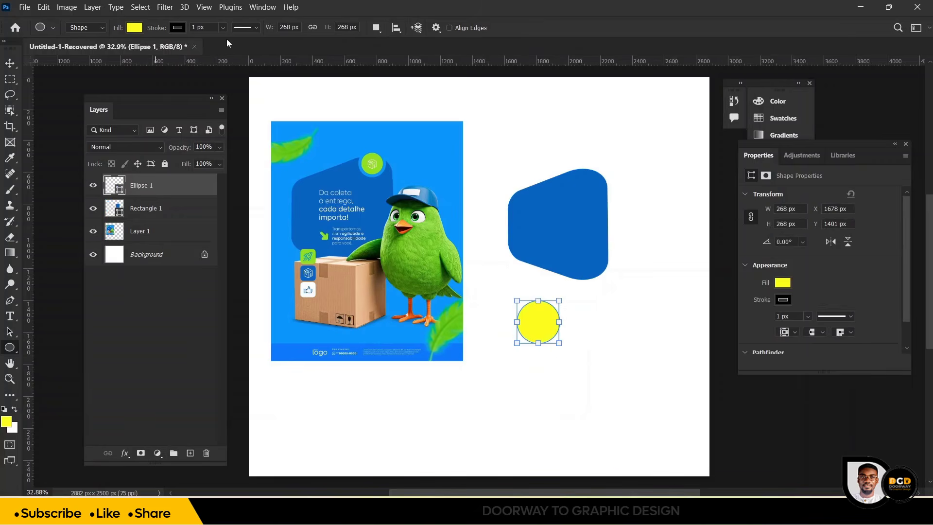
{"action": "left_click", "coordinate": [222, 27]}
{"action": "left_click_drag", "start_coordinate": [229, 45], "coordinate": [136, 45]}
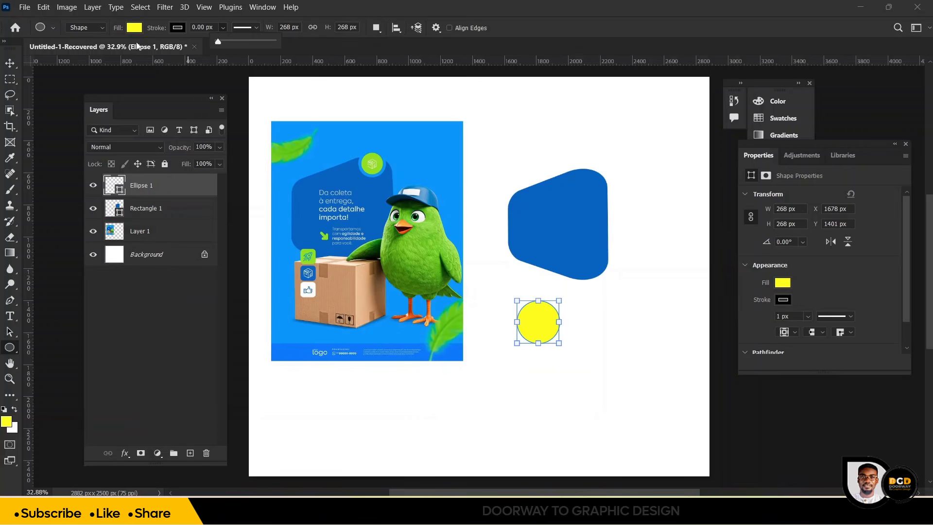
Step: Move the yellow circle onto the blue shape's upper-right corner and scale it down to about 195 px
{"action": "left_click", "coordinate": [10, 64]}
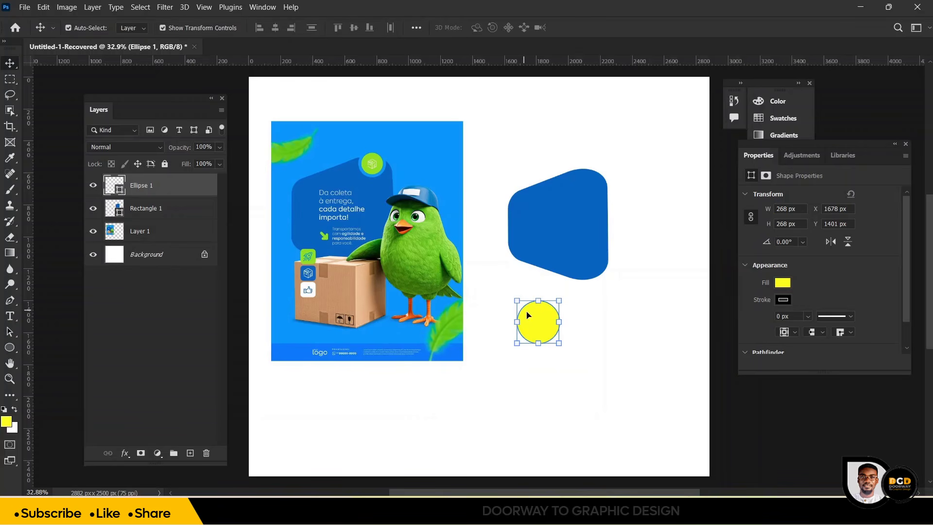
{"action": "mouse_move", "coordinate": [537, 318]}
{"action": "left_mouse_down"}
{"action": "mouse_move", "coordinate": [538, 263]}
{"action": "mouse_move", "coordinate": [583, 155]}
{"action": "mouse_move", "coordinate": [596, 170]}
{"action": "mouse_move", "coordinate": [609, 149]}
{"action": "mouse_move", "coordinate": [601, 159]}
{"action": "left_mouse_up"}
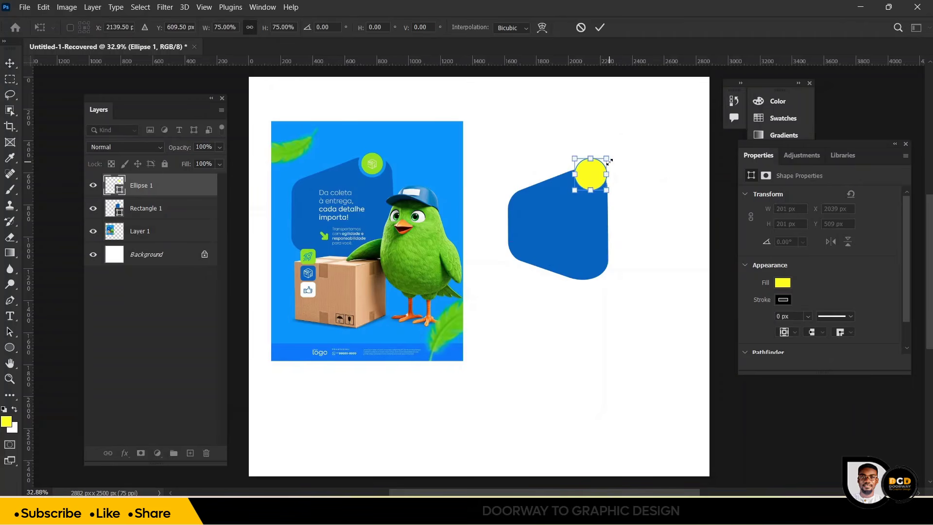
{"action": "left_click", "coordinate": [599, 29]}
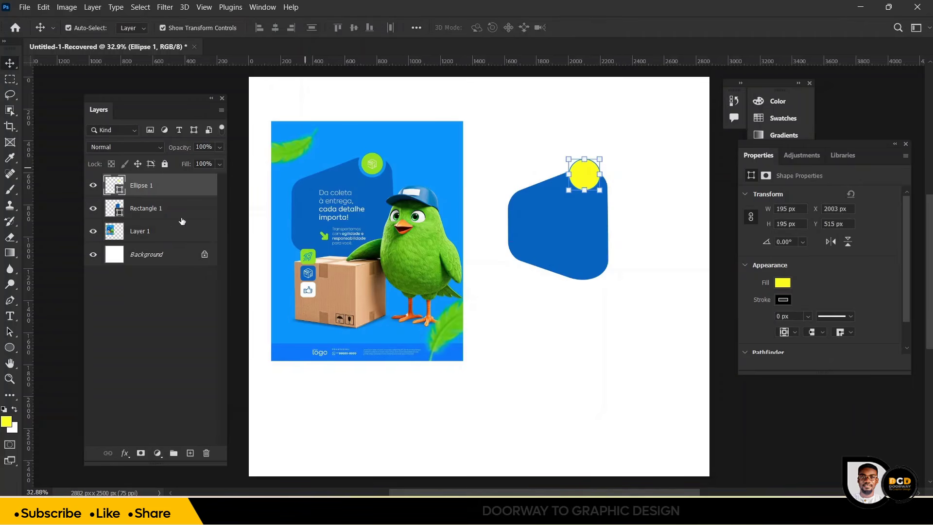
Step: Load the circle's outline as a selection and expand it by 15 pixels
{"action": "left_click", "coordinate": [117, 188], "text": "ctrl"}
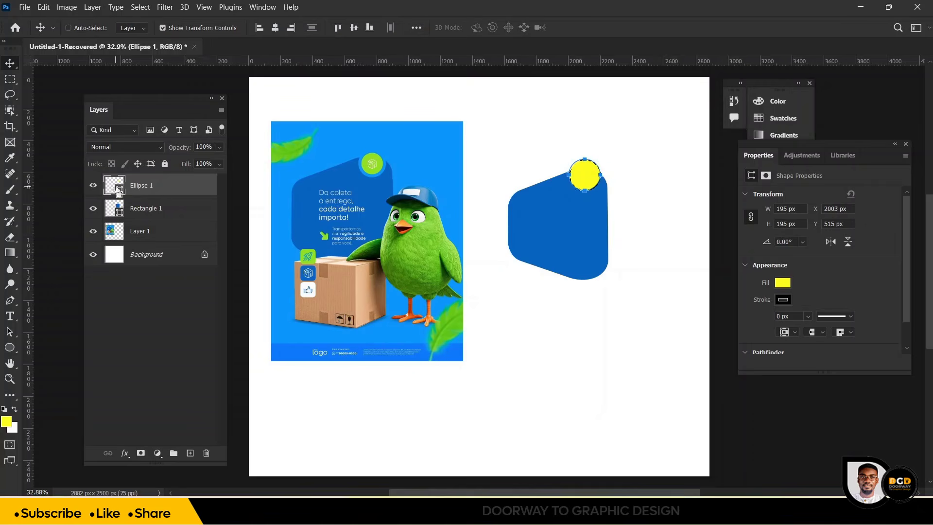
{"action": "key", "text": "ctrl+plus"}
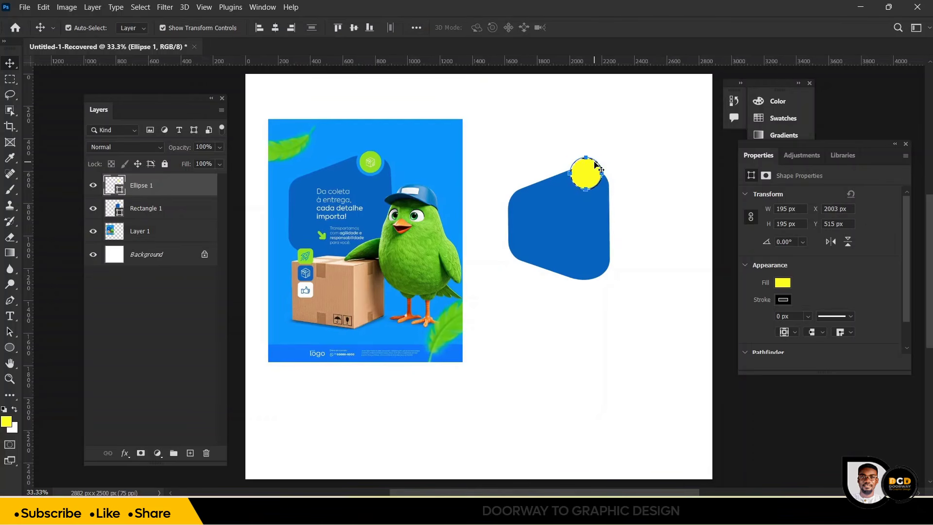
{"action": "key", "text": "ctrl+plus"}
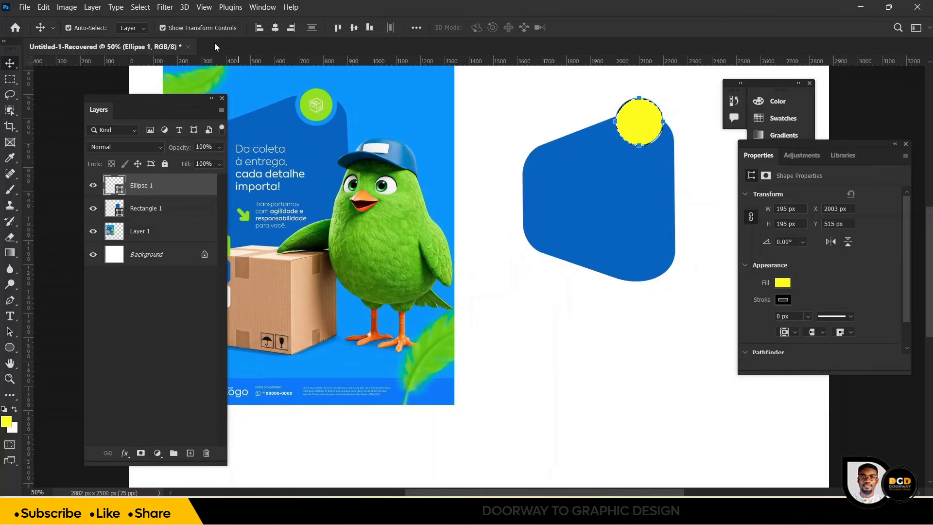
{"action": "left_click", "coordinate": [140, 7]}
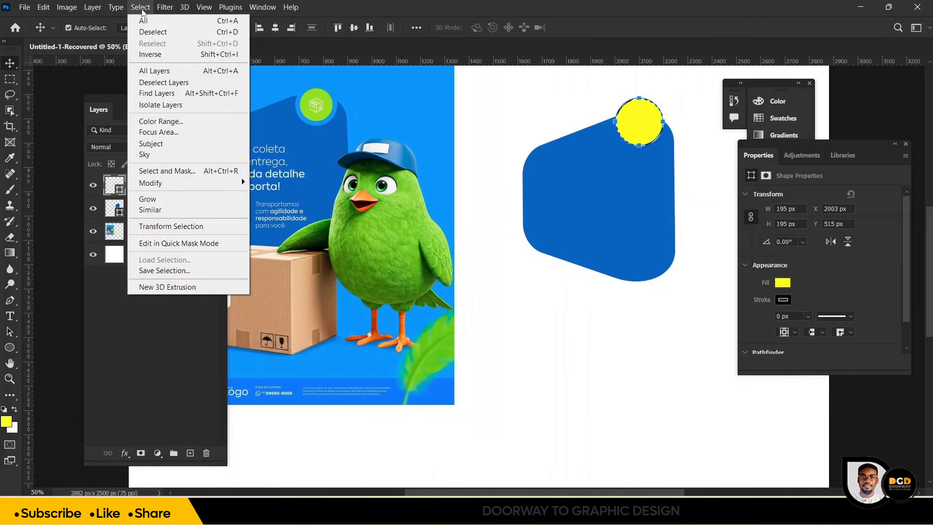
{"action": "mouse_move", "coordinate": [175, 183]}
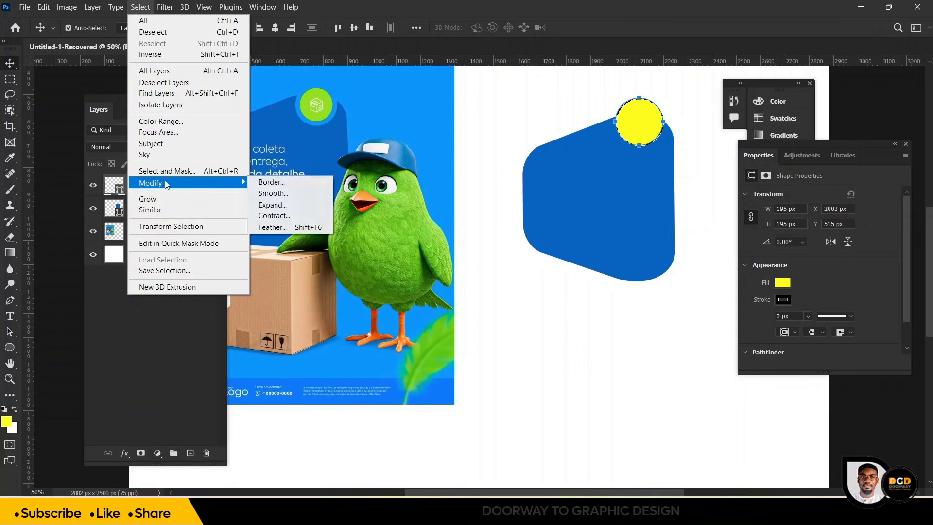
{"action": "left_click", "coordinate": [279, 206]}
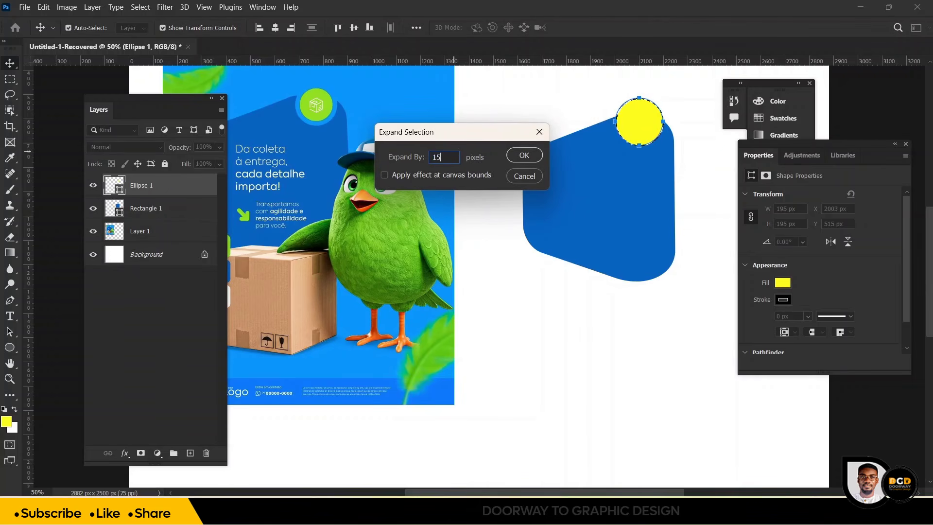
{"action": "left_click", "coordinate": [520, 154]}
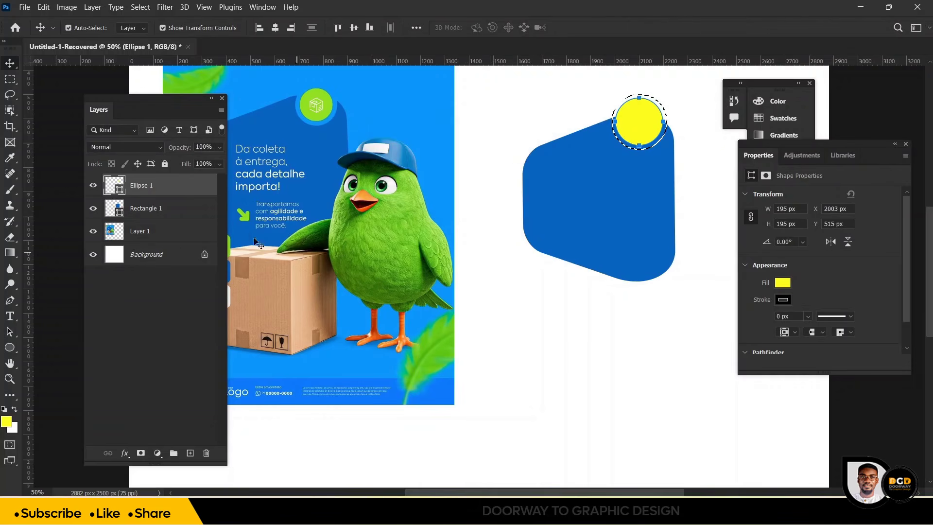
Step: Add an inverted layer mask to Rectangle 1 from the selection, cutting a round notch around the circle, and deselect the layer
{"action": "left_click", "coordinate": [134, 209]}
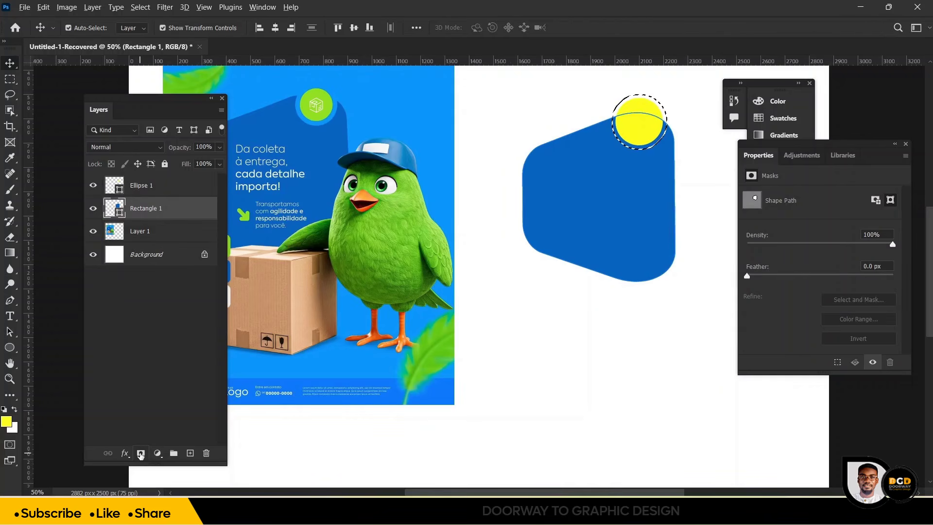
{"action": "left_click", "coordinate": [140, 454]}
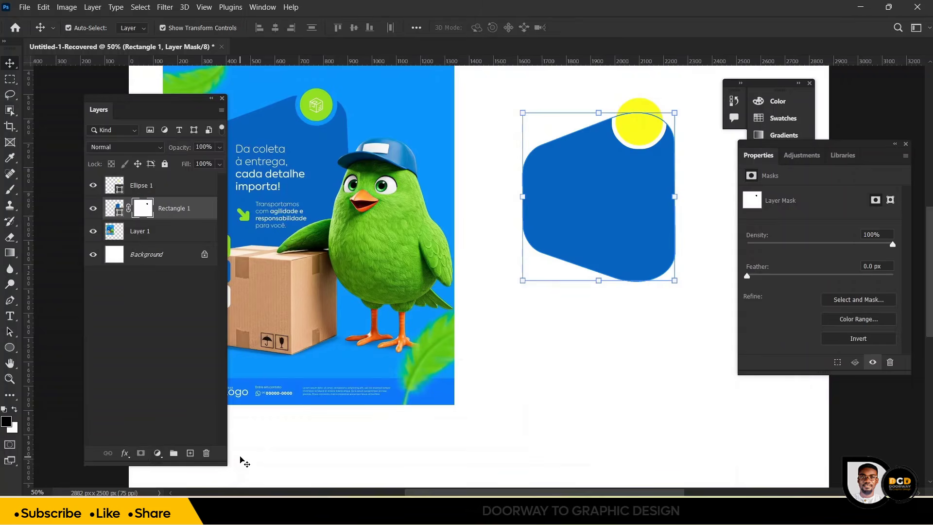
{"action": "key", "text": "ctrl+0"}
{"action": "left_click", "coordinate": [597, 342]}
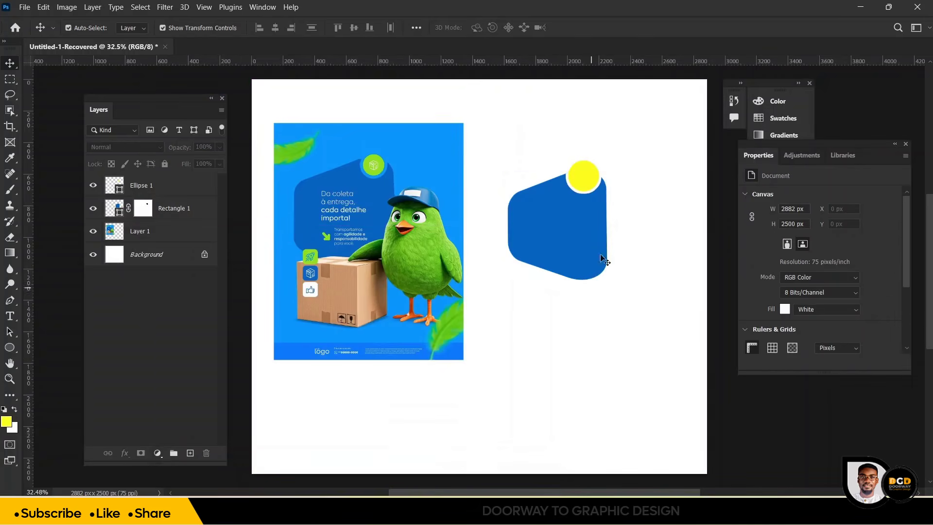
Step: Draw a yellow background rectangle about 891 by 1006 px around the notched panel, on a layer beneath Rectangle 1
{"action": "key", "text": "u"}
{"action": "left_click_drag", "start_coordinate": [491, 151], "coordinate": [631, 311]}
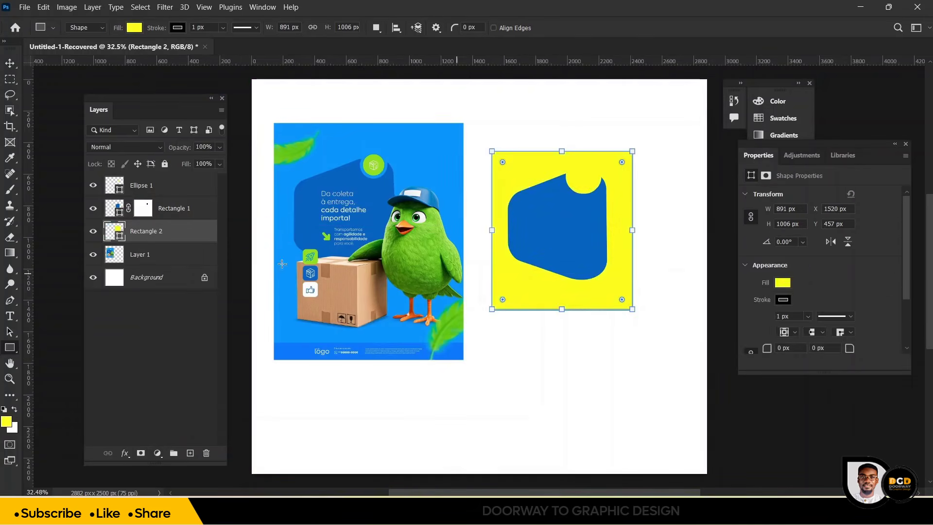
Step: Recolor the yellow background rectangle with the light blue sampled from the bird flyer's background
{"action": "double_click", "coordinate": [119, 237]}
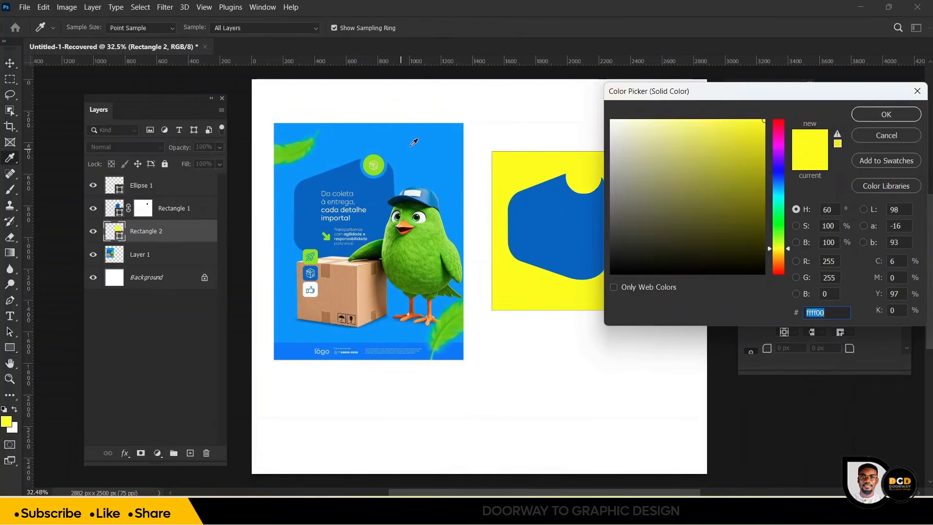
{"action": "left_click", "coordinate": [419, 141]}
{"action": "key", "text": "Return"}
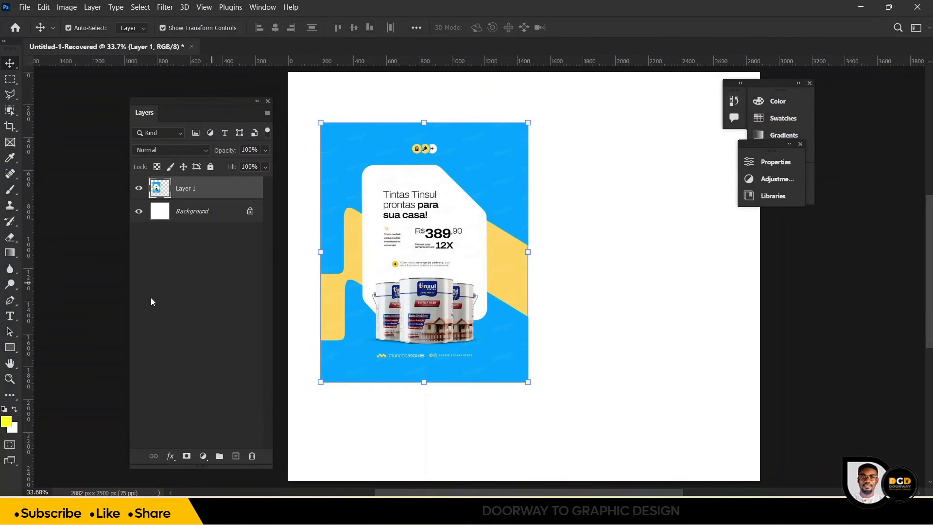
Step: Draw a yellow rectangle about 770 by 969 px covering the white panel in the paint flyer
{"action": "left_click", "coordinate": [12, 348]}
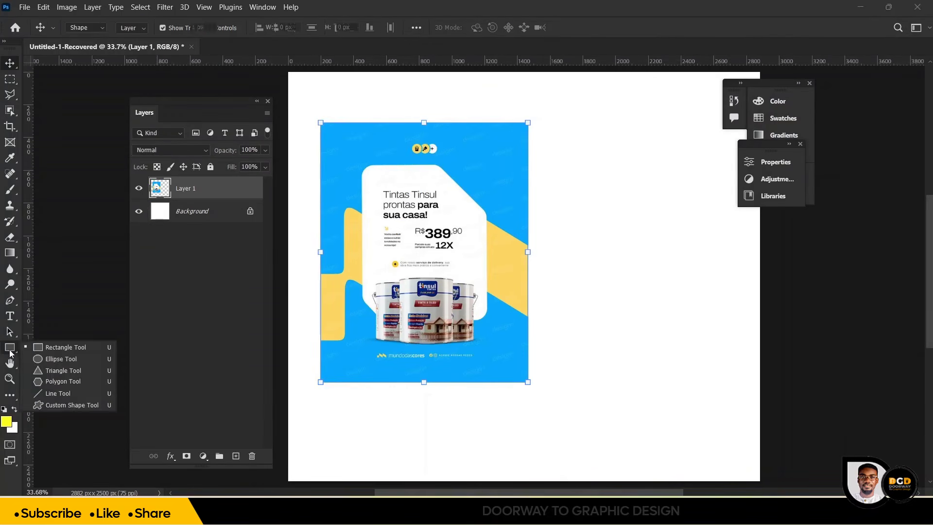
{"action": "left_click", "coordinate": [54, 345]}
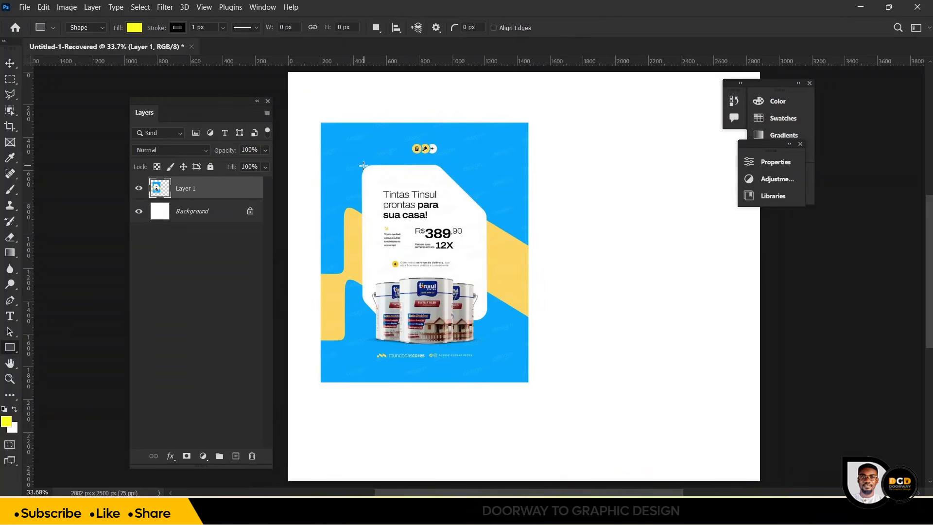
{"action": "left_click_drag", "start_coordinate": [362, 167], "coordinate": [487, 321]}
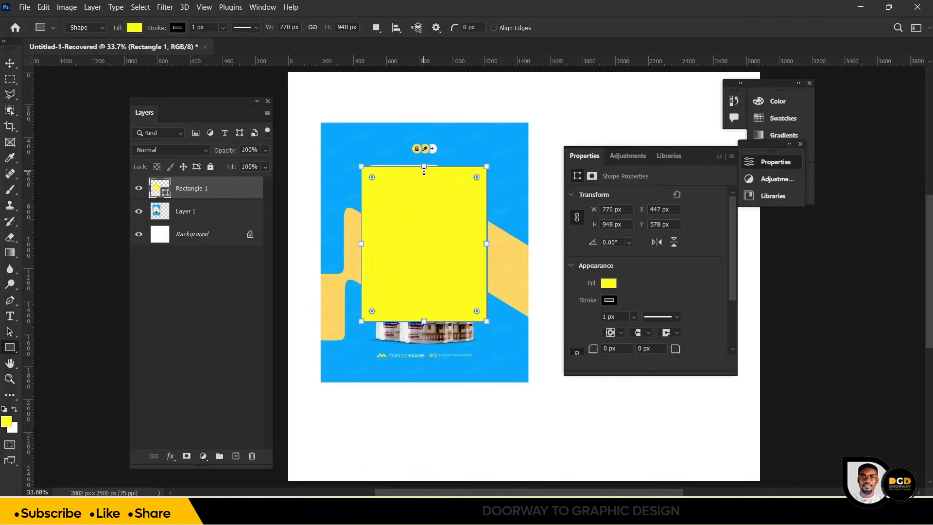
{"action": "left_click_drag", "start_coordinate": [424, 166], "coordinate": [424, 163]}
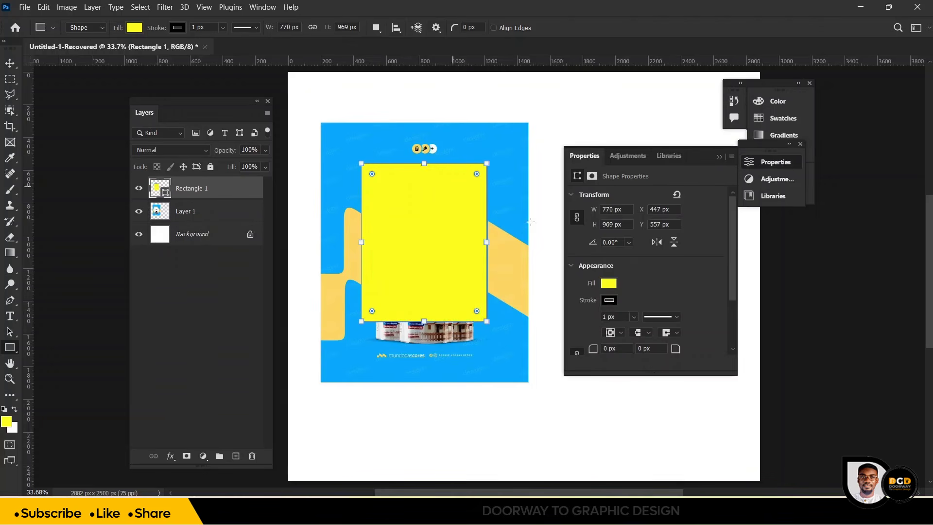
{"action": "left_click", "coordinate": [719, 157]}
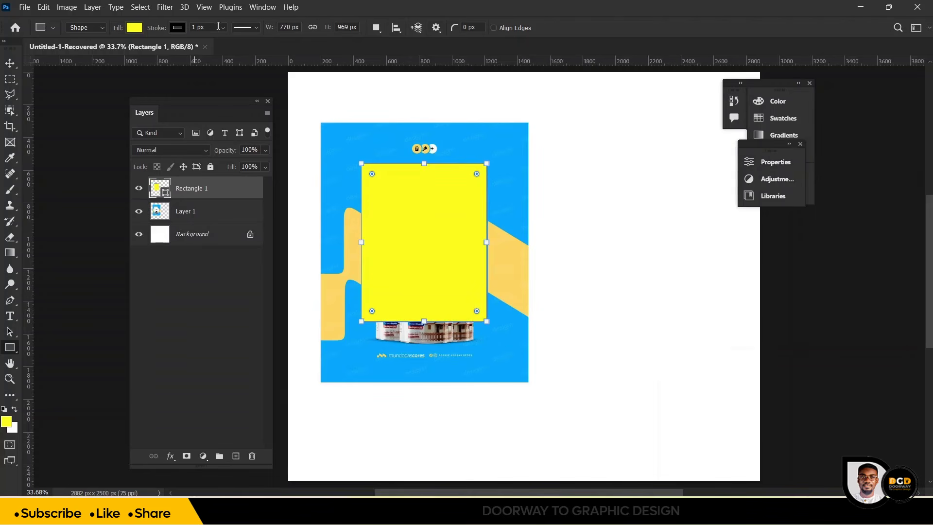
Step: Set the yellow rectangle's stroke width to 0 and move it onto the blank canvas beside the flyer
{"action": "left_click", "coordinate": [223, 28]}
{"action": "left_click_drag", "start_coordinate": [229, 44], "coordinate": [61, 59]}
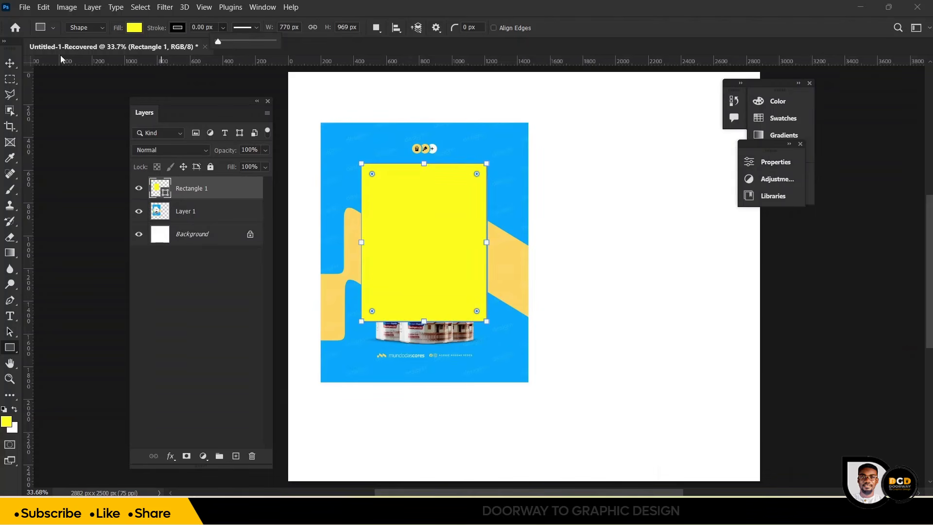
{"action": "left_click", "coordinate": [10, 63]}
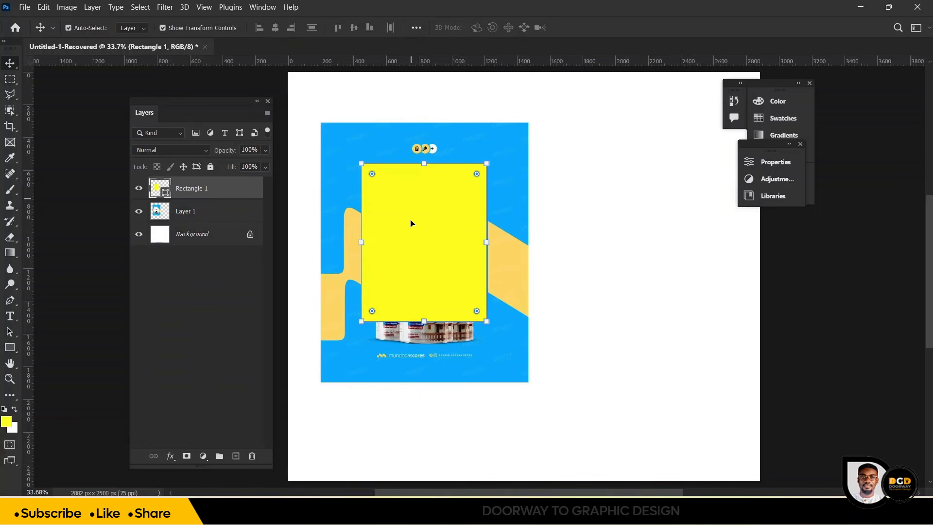
{"action": "left_click_drag", "start_coordinate": [414, 237], "coordinate": [600, 244]}
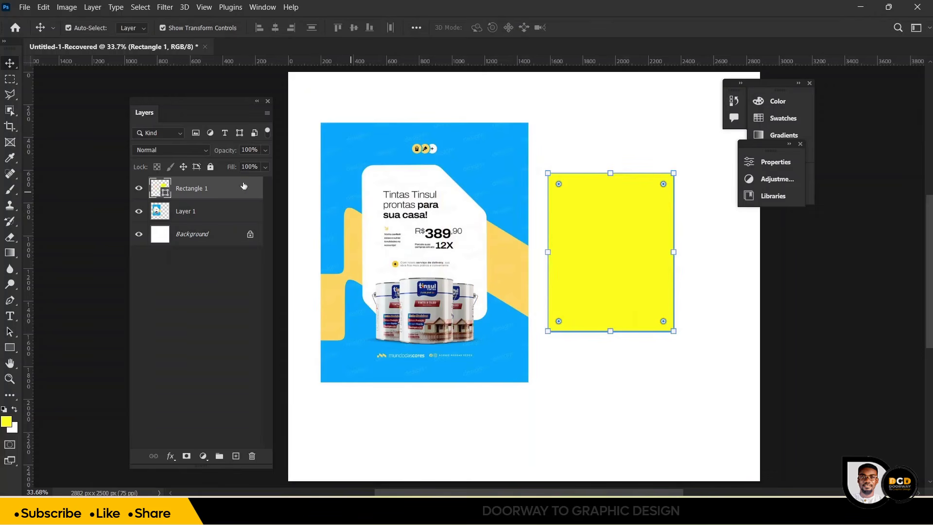
Step: Make a closed polygonal lasso selection along the diagonal upper-right edge of the flyer's white panel
{"action": "left_click", "coordinate": [10, 100]}
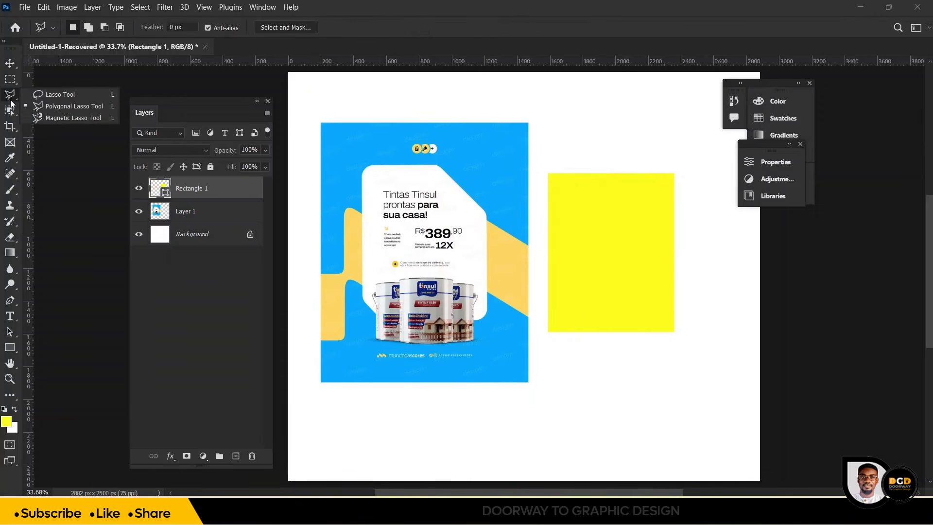
{"action": "left_click", "coordinate": [65, 106]}
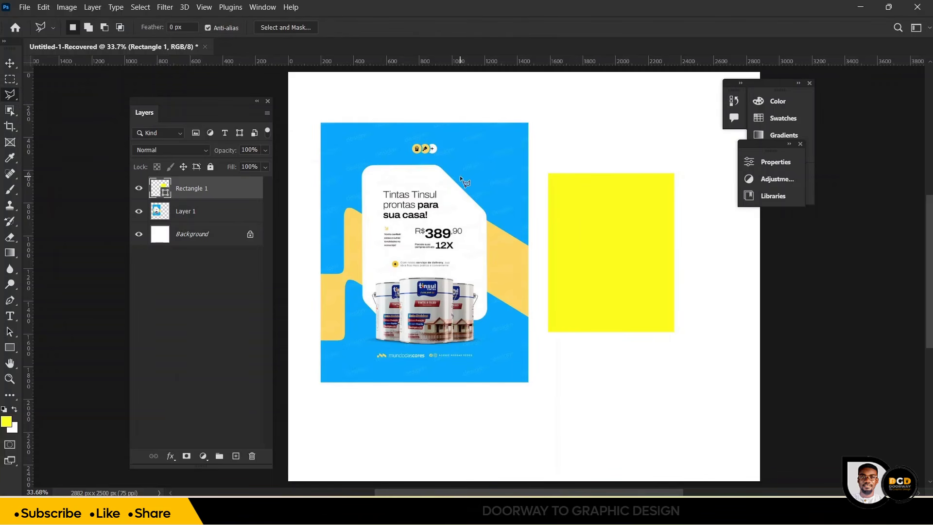
{"action": "scroll", "coordinate": [462, 179], "scroll_direction": "up", "scroll_amount": 2}
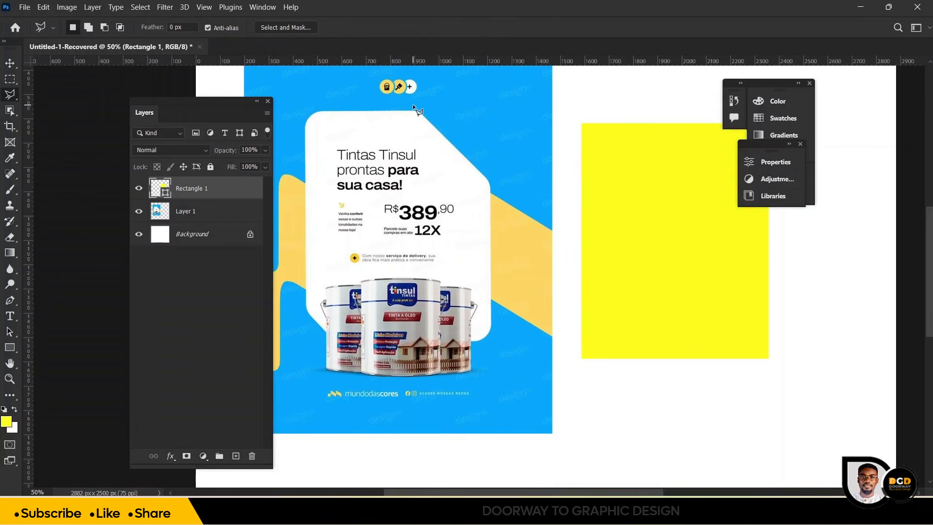
{"action": "left_click", "coordinate": [413, 104]}
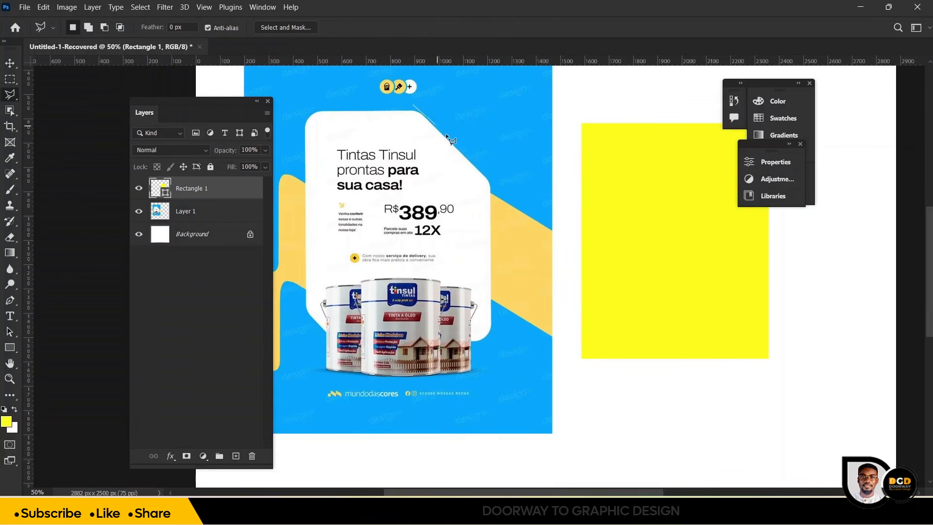
{"action": "left_click", "coordinate": [498, 189]}
{"action": "left_click", "coordinate": [550, 96]}
{"action": "left_click", "coordinate": [413, 104]}
Step: Clear the floating panels off the canvas and move the selection onto the yellow rectangle's upper-right corner
{"action": "left_click", "coordinate": [811, 85]}
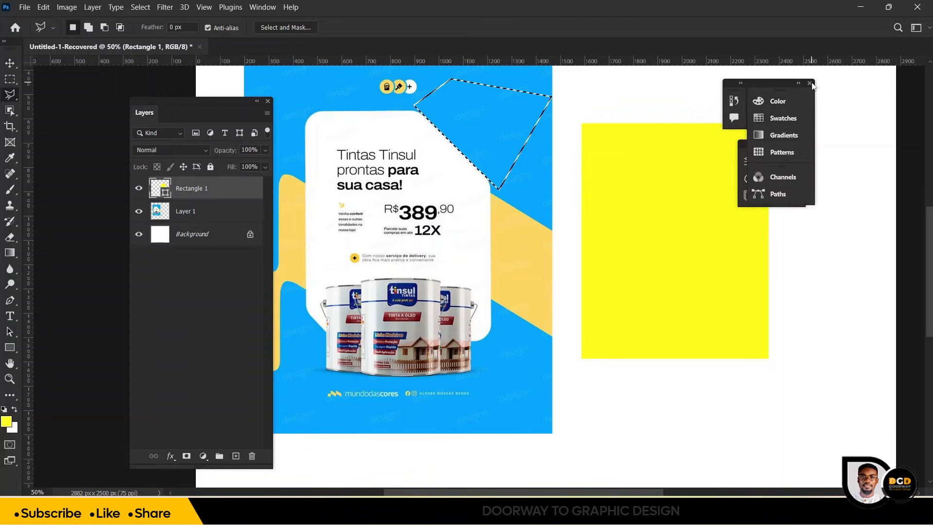
{"action": "left_click", "coordinate": [810, 84]}
{"action": "mouse_move", "coordinate": [507, 118]}
{"action": "left_mouse_down"}
{"action": "mouse_move", "coordinate": [597, 114]}
{"action": "mouse_move", "coordinate": [792, 133]}
{"action": "mouse_move", "coordinate": [899, 72]}
{"action": "left_mouse_up"}
{"action": "left_click_drag", "start_coordinate": [680, 216], "coordinate": [672, 217]}
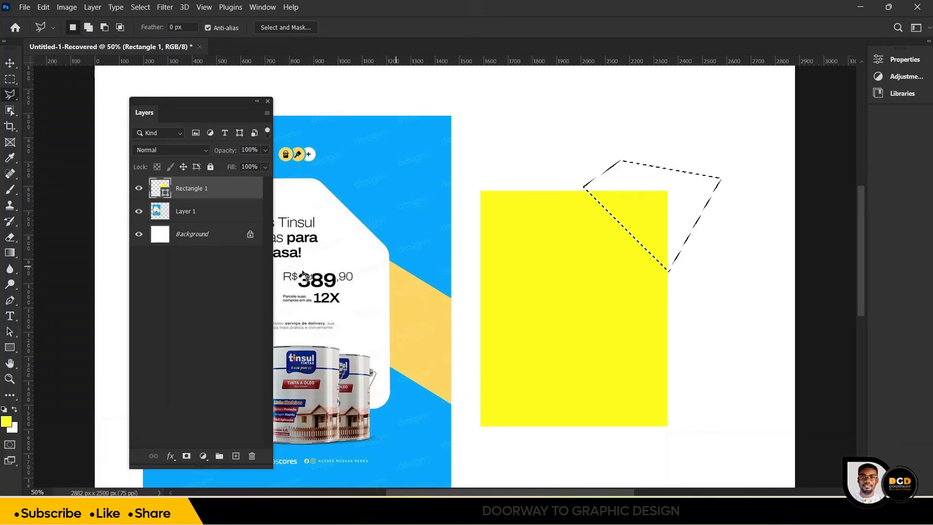
Step: Fill Rectangle 1 with the flyer's light blue and add an inverted layer mask that cuts its upper-right corner diagonally
{"action": "double_click", "coordinate": [168, 195]}
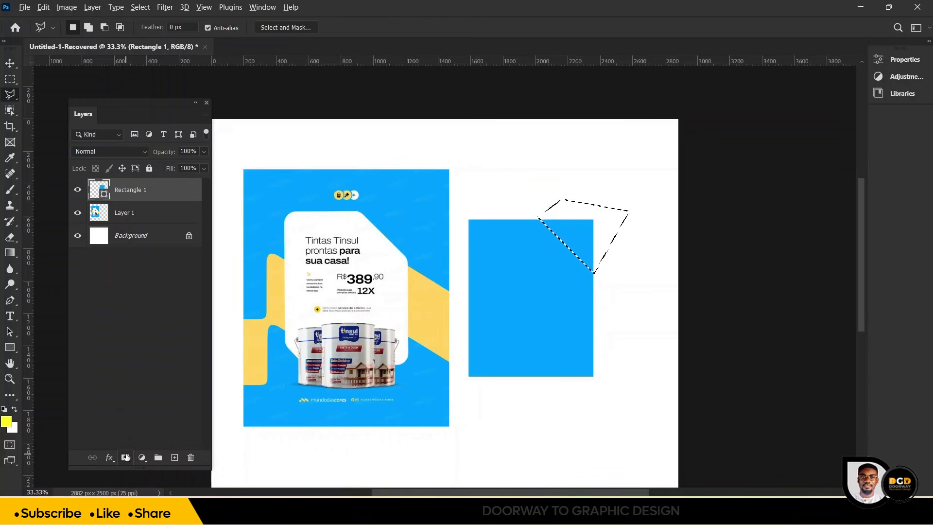
{"action": "left_click", "coordinate": [125, 457]}
{"action": "key", "text": "ctrl+plus"}
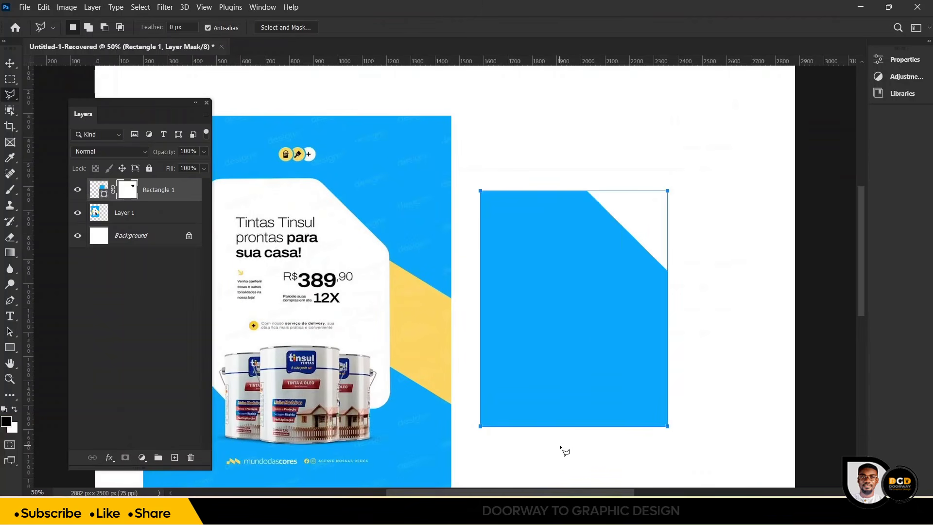
Step: Add a new empty layer above Rectangle 1 with the Rectangle tool active
{"action": "left_click", "coordinate": [9, 349]}
{"action": "right_click", "coordinate": [10, 349]}
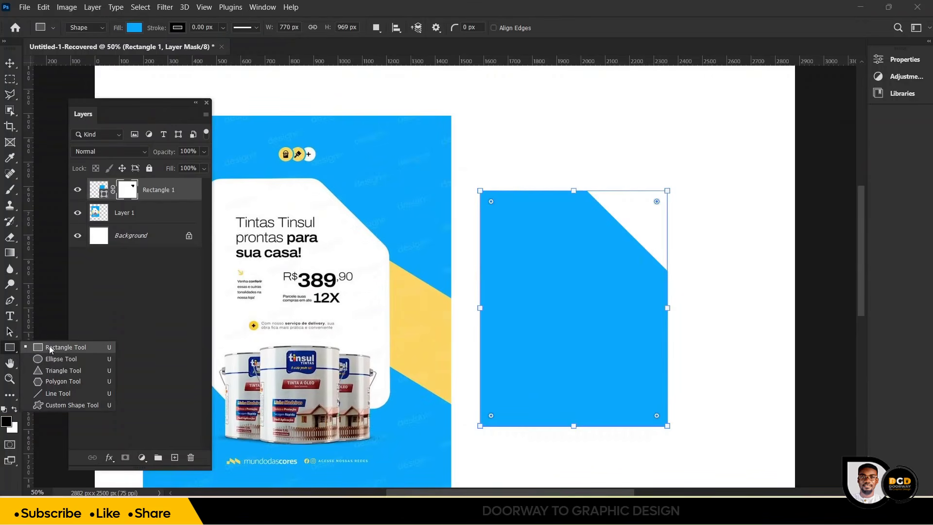
{"action": "left_click", "coordinate": [49, 345]}
{"action": "left_click", "coordinate": [174, 458]}
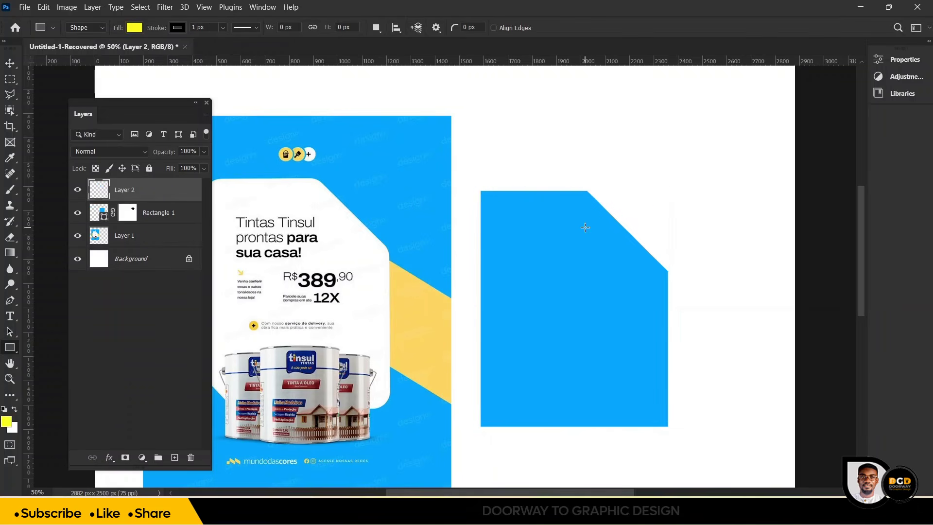
{"action": "left_click_drag", "start_coordinate": [562, 96], "coordinate": [591, 147]}
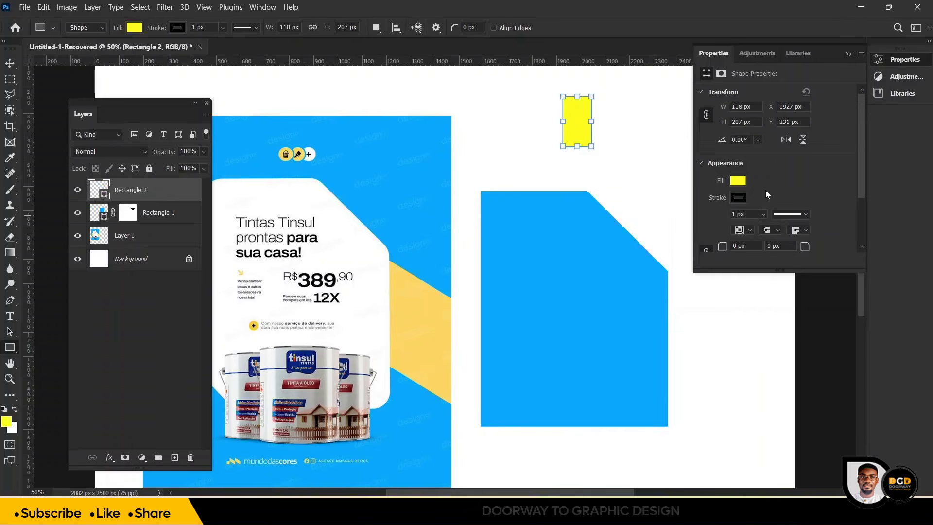
{"action": "left_click", "coordinate": [848, 54]}
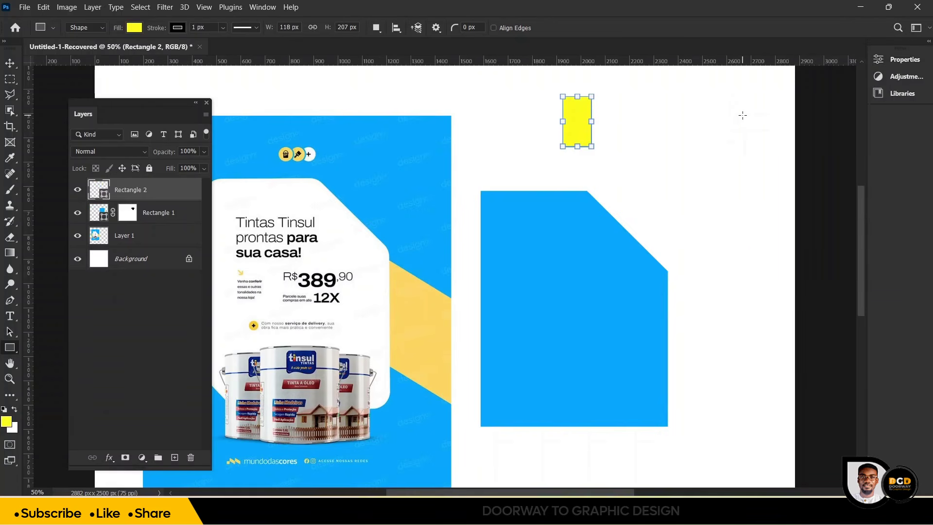
{"action": "key", "text": "ctrl+z"}
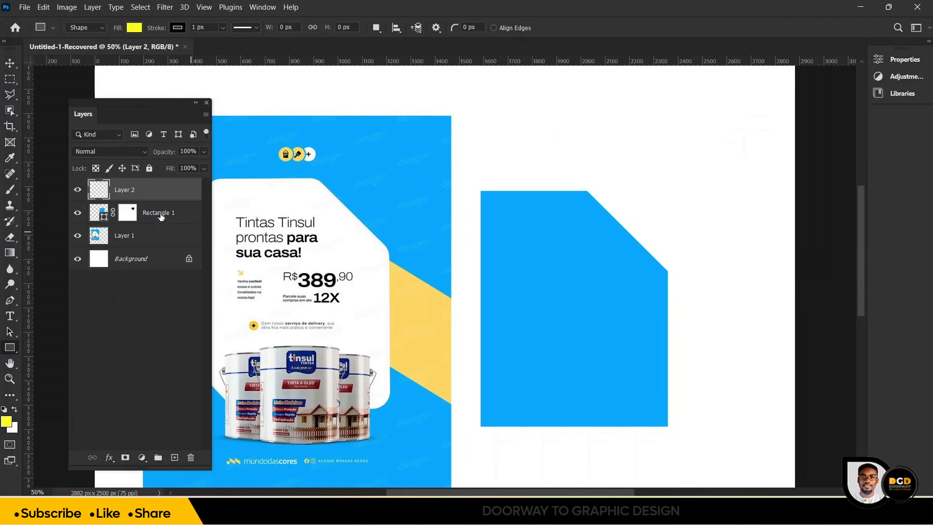
Step: Round the corners of Rectangle 1 to 80 px
{"action": "left_click", "coordinate": [161, 216]}
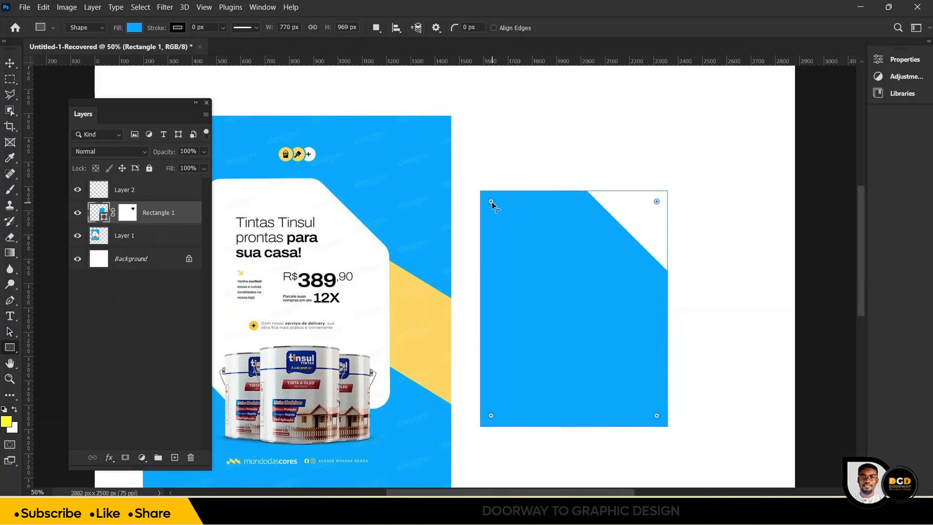
{"action": "left_click_drag", "start_coordinate": [491, 202], "coordinate": [498, 210]}
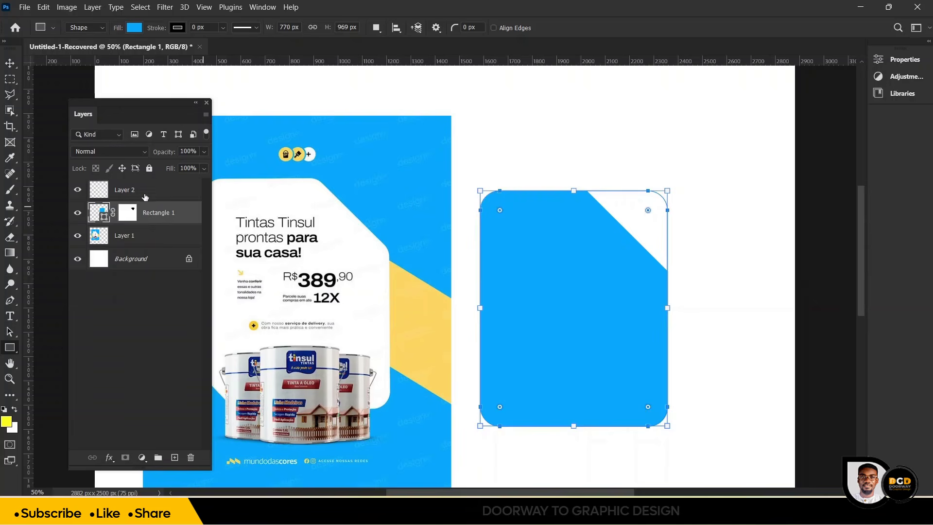
Step: Draw a yellow rectangle about 229 by 205 px on Layer 2, with 40 px rounded corners and a 0 px stroke
{"action": "left_click", "coordinate": [145, 196]}
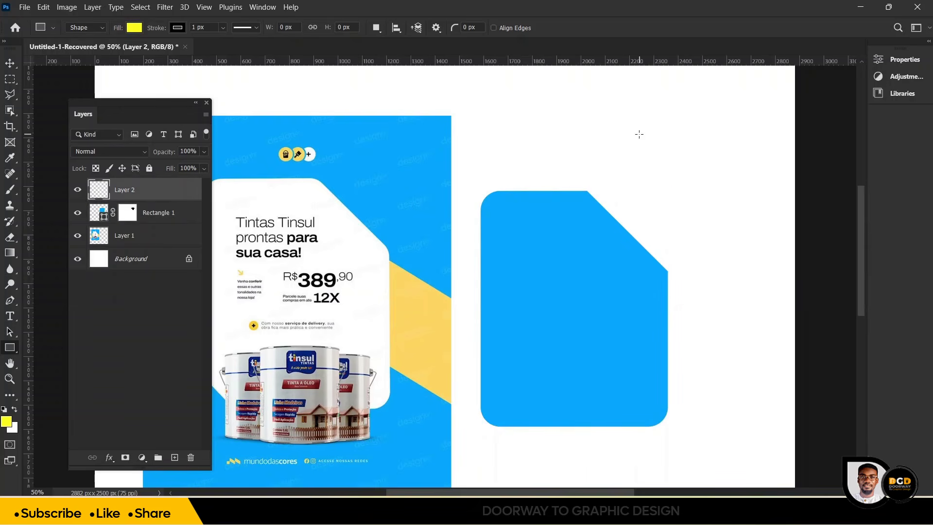
{"action": "left_click_drag", "start_coordinate": [639, 134], "coordinate": [692, 183]}
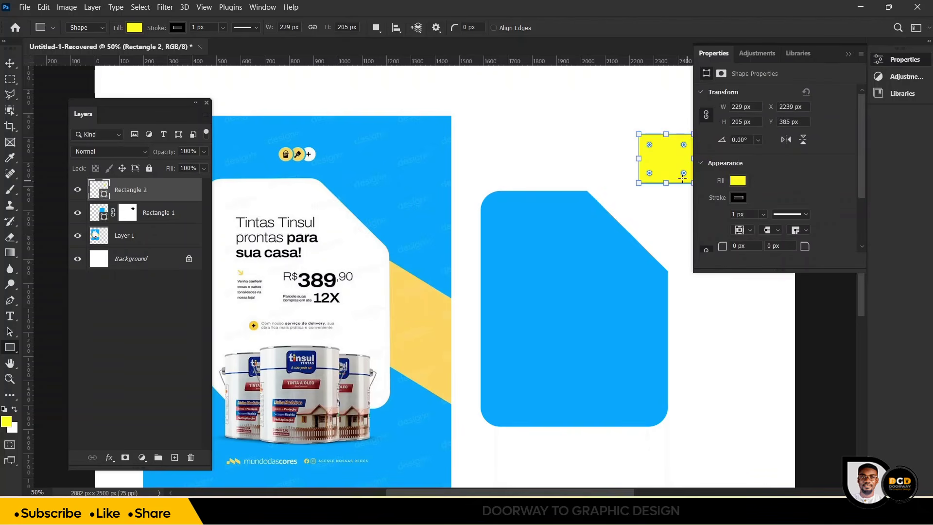
{"action": "left_click_drag", "start_coordinate": [649, 144], "coordinate": [566, 227]}
Step: Set the small yellow rectangle to 20% opacity and fit it where the blue shape's top edge meets the diagonal cut
{"action": "key", "text": "v"}
{"action": "key", "text": "ctrl+plus"}
{"action": "left_click_drag", "start_coordinate": [627, 199], "coordinate": [618, 200]}
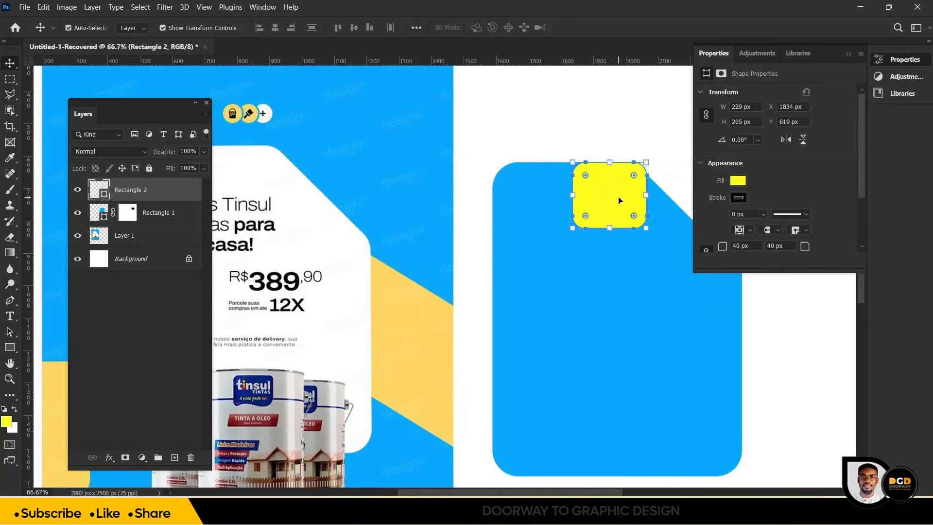
{"action": "left_click", "coordinate": [204, 152]}
{"action": "left_click_drag", "start_coordinate": [203, 166], "coordinate": [159, 169]}
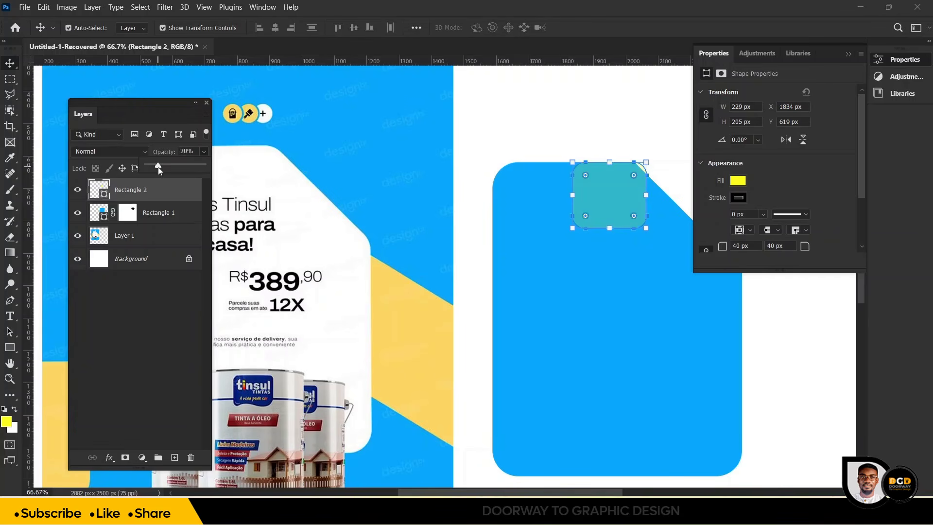
{"action": "key", "text": "ctrl+plus"}
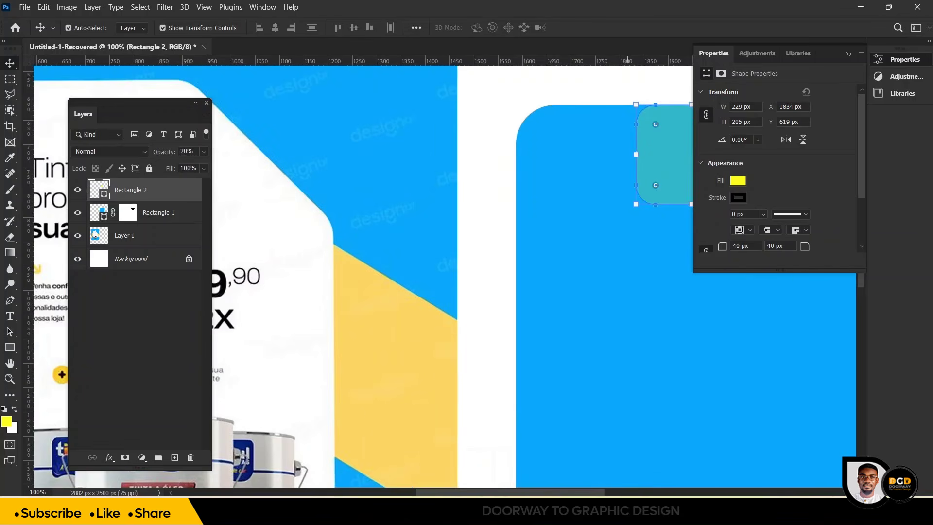
{"action": "left_click_drag", "start_coordinate": [560, 493], "coordinate": [618, 493]}
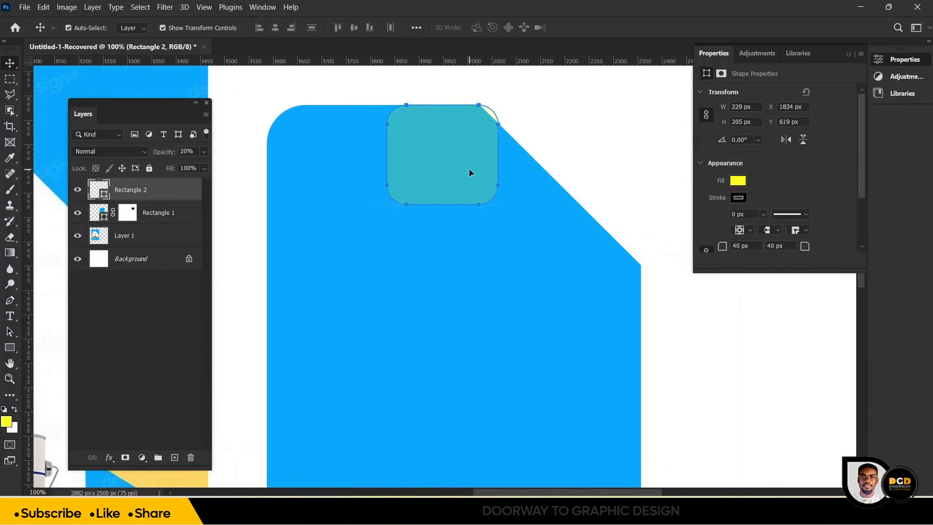
{"action": "mouse_move", "coordinate": [468, 168]}
{"action": "left_mouse_down"}
{"action": "mouse_move", "coordinate": [459, 167]}
{"action": "mouse_move", "coordinate": [464, 172]}
{"action": "left_mouse_up"}
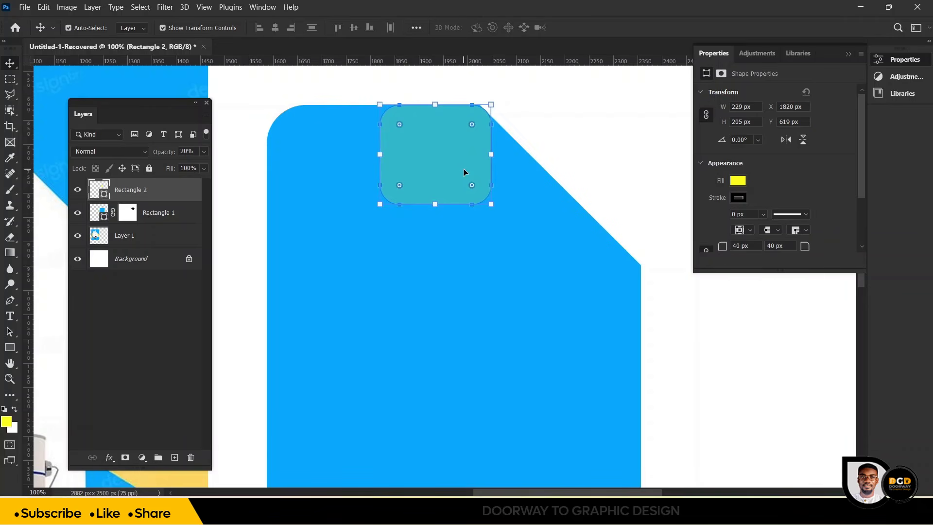
Step: Duplicate Rectangle 2, place the copy where the diagonal cut meets the blue shape's right edge, and deselect all layers
{"action": "key", "text": "ctrl+j"}
{"action": "left_click_drag", "start_coordinate": [463, 168], "coordinate": [607, 324]}
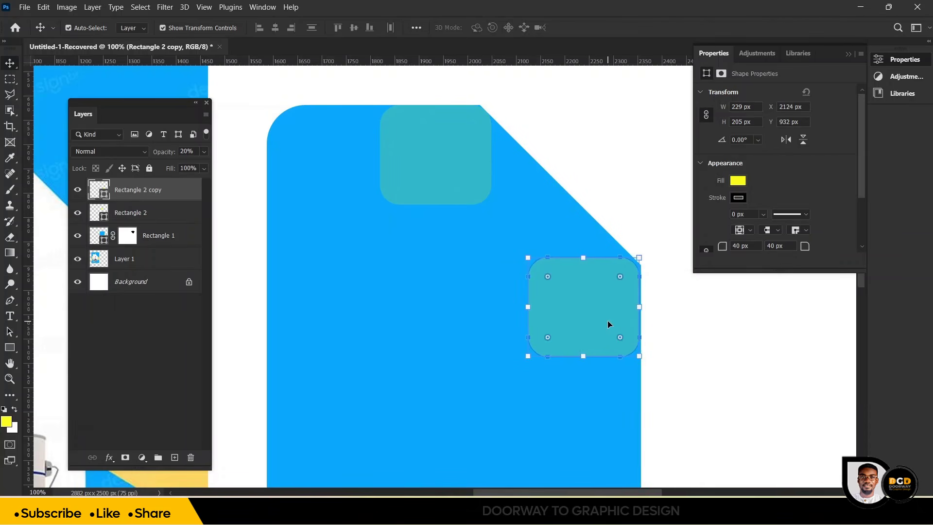
{"action": "left_click", "coordinate": [607, 233]}
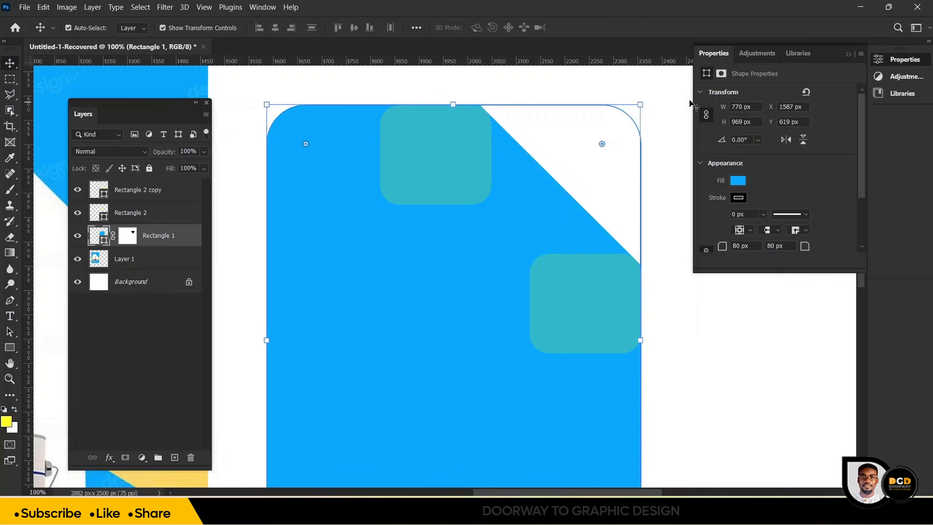
{"action": "left_click", "coordinate": [624, 161]}
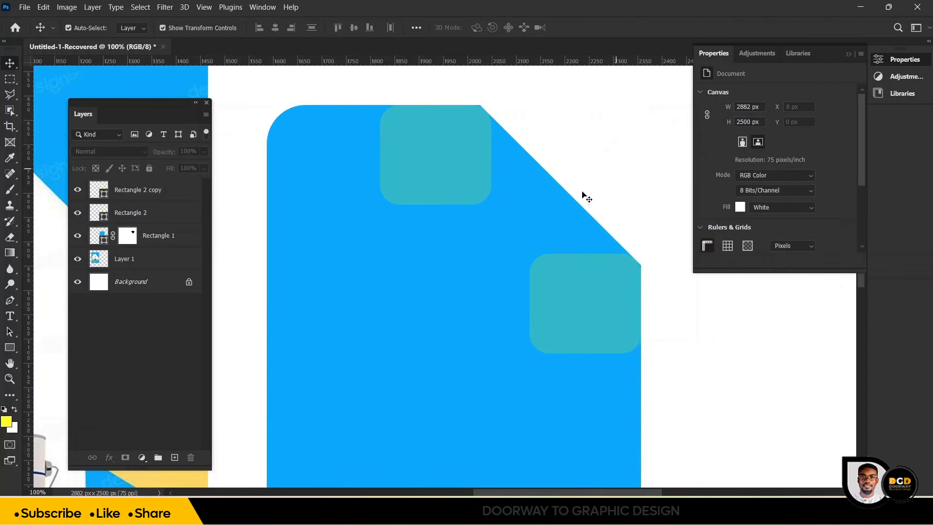
Step: Convert the masked Rectangle 1 layer to a smart object and rasterize it
{"action": "left_click", "coordinate": [420, 308]}
{"action": "double_click", "coordinate": [152, 235]}
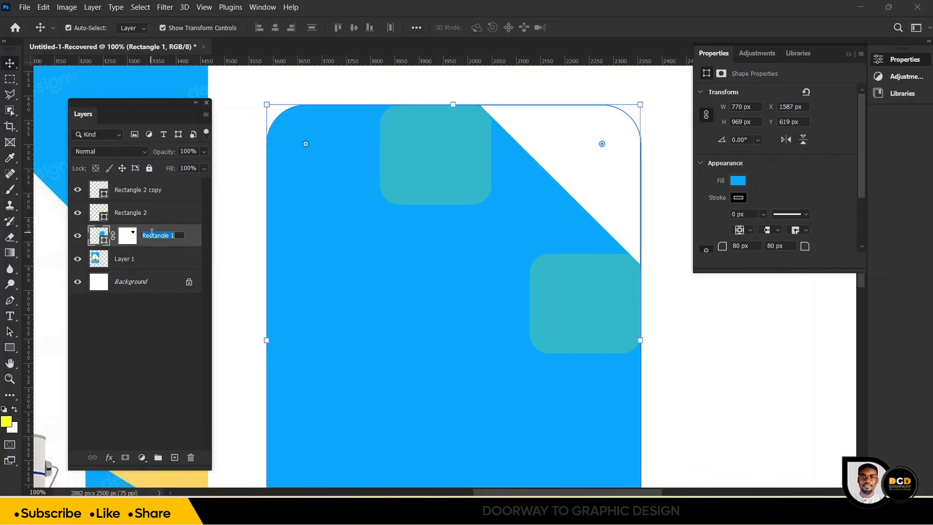
{"action": "key", "text": "Return"}
{"action": "right_click", "coordinate": [179, 237]}
{"action": "left_click", "coordinate": [224, 175]}
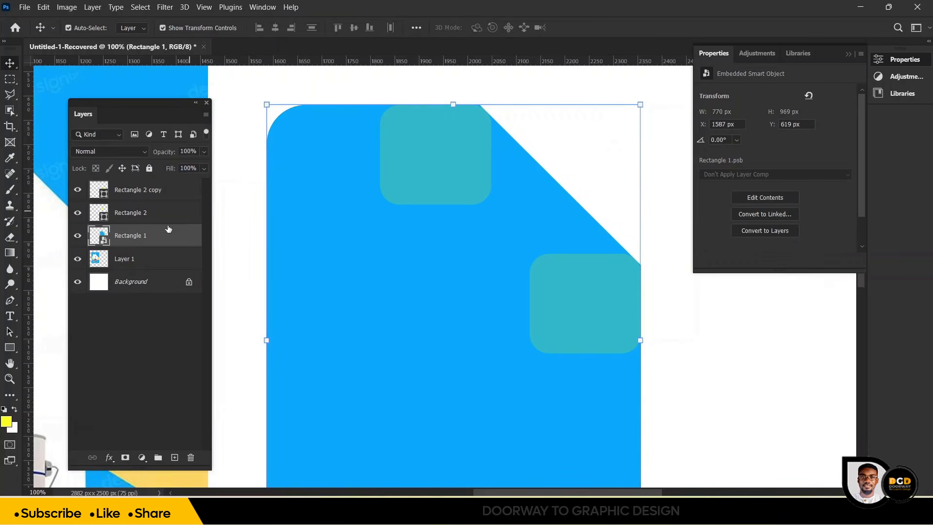
{"action": "right_click", "coordinate": [156, 242]}
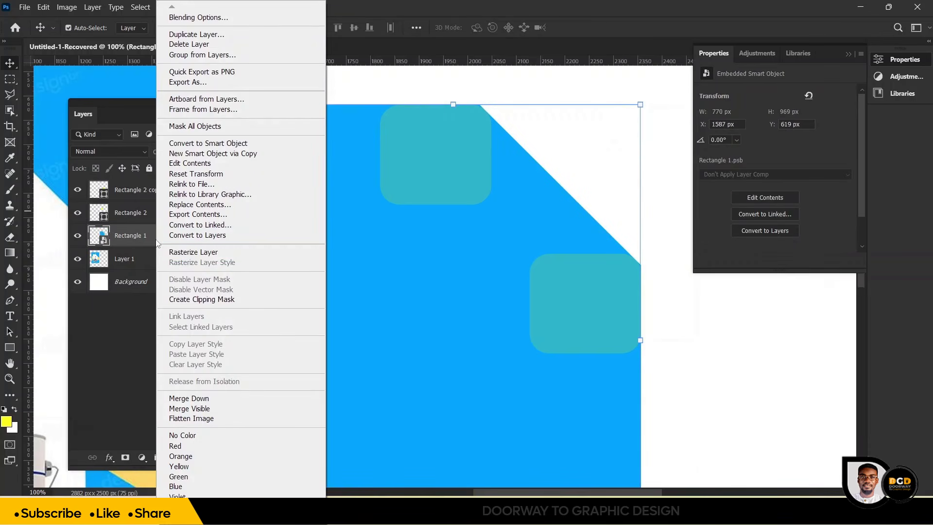
{"action": "left_click", "coordinate": [193, 252]}
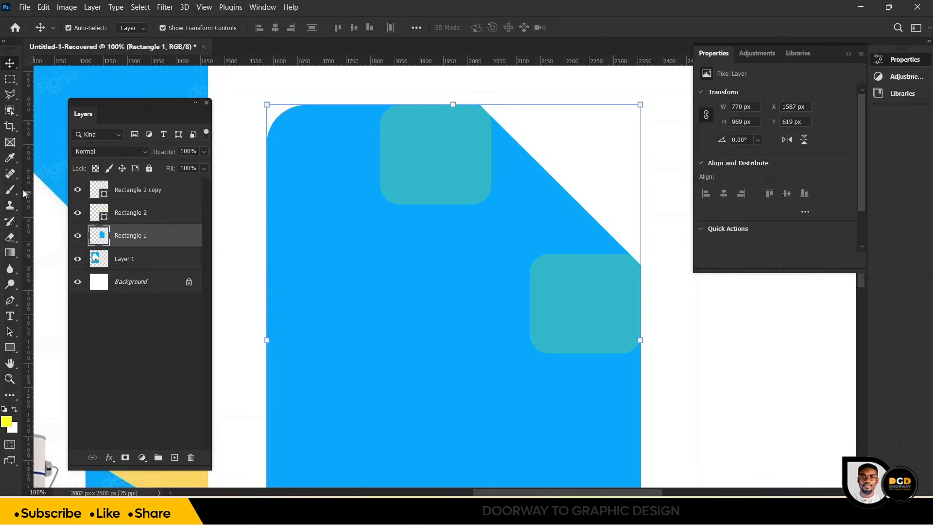
Step: Erase Rectangle 1's sharp tips at both ends of the diagonal cut with a 35 px Eraser, following the small rounded rectangles
{"action": "left_click", "coordinate": [11, 237]}
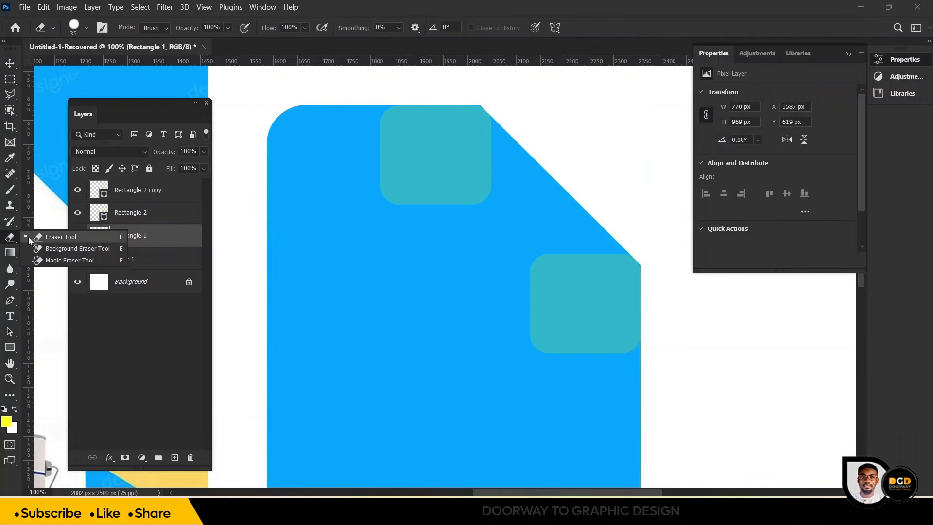
{"action": "left_click", "coordinate": [34, 238]}
{"action": "key", "text": "ctrl+plus"}
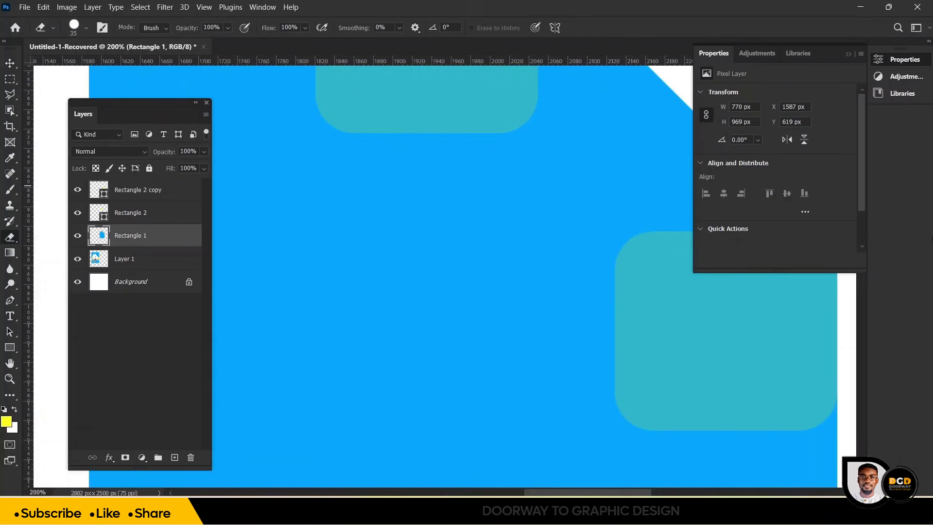
{"action": "left_click", "coordinate": [849, 57]}
{"action": "scroll", "coordinate": [506, 192], "scroll_direction": "up", "scroll_amount": 5}
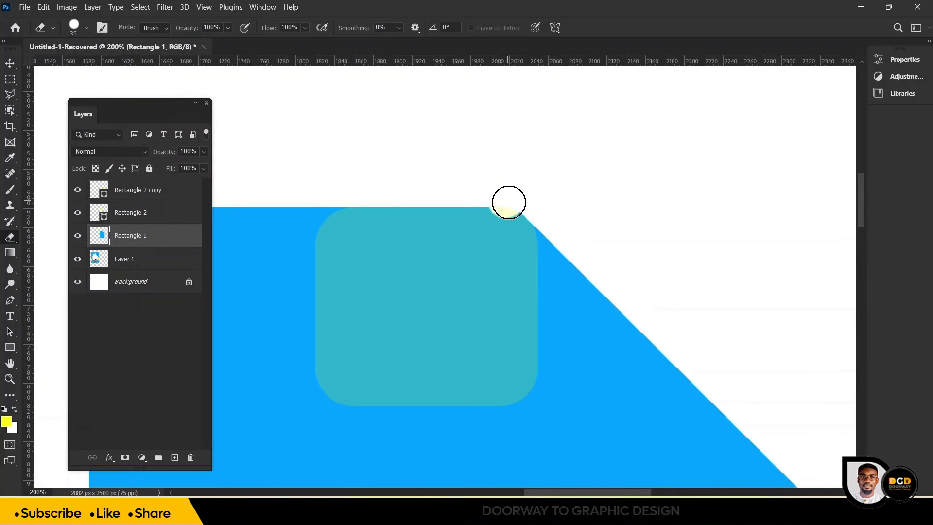
{"action": "left_click_drag", "start_coordinate": [856, 187], "coordinate": [859, 225]}
{"action": "left_click", "coordinate": [838, 241]}
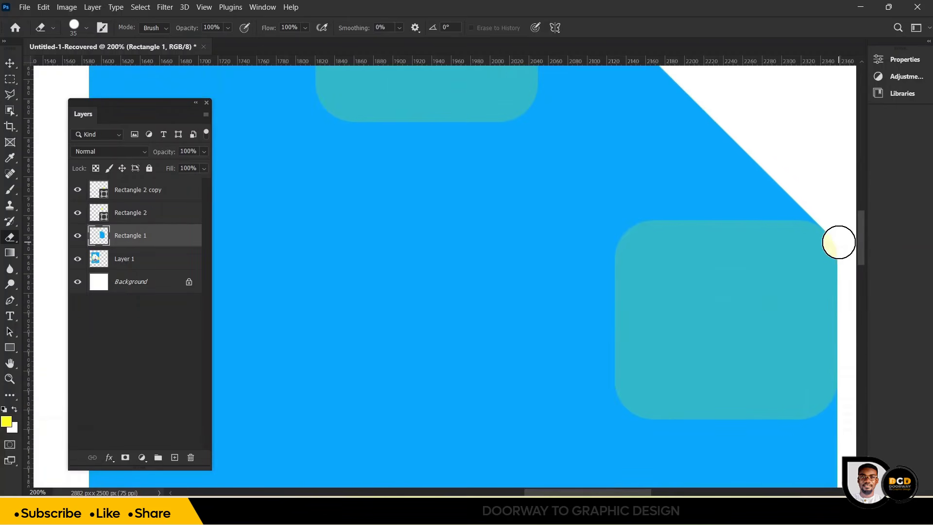
{"action": "key", "text": "ctrl+0"}
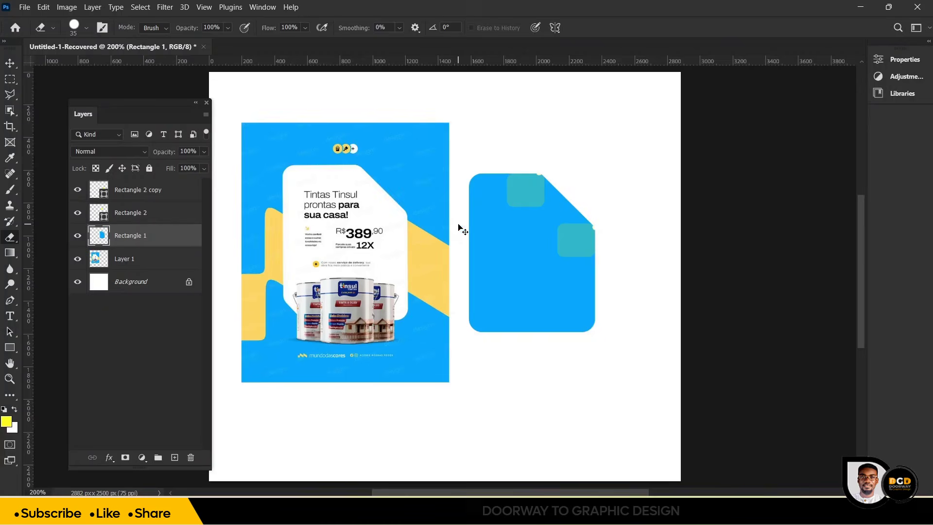
Step: Set the opacity of Rectangle 2 and Rectangle 2 copy to 100%
{"action": "left_click", "coordinate": [110, 215]}
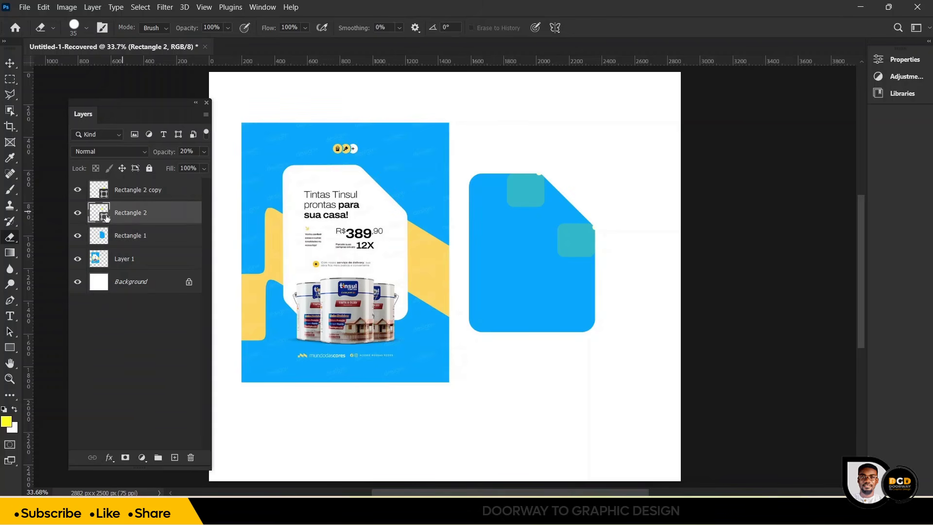
{"action": "left_click", "coordinate": [204, 151]}
{"action": "left_click_drag", "start_coordinate": [160, 167], "coordinate": [255, 163]}
{"action": "left_click", "coordinate": [128, 191]}
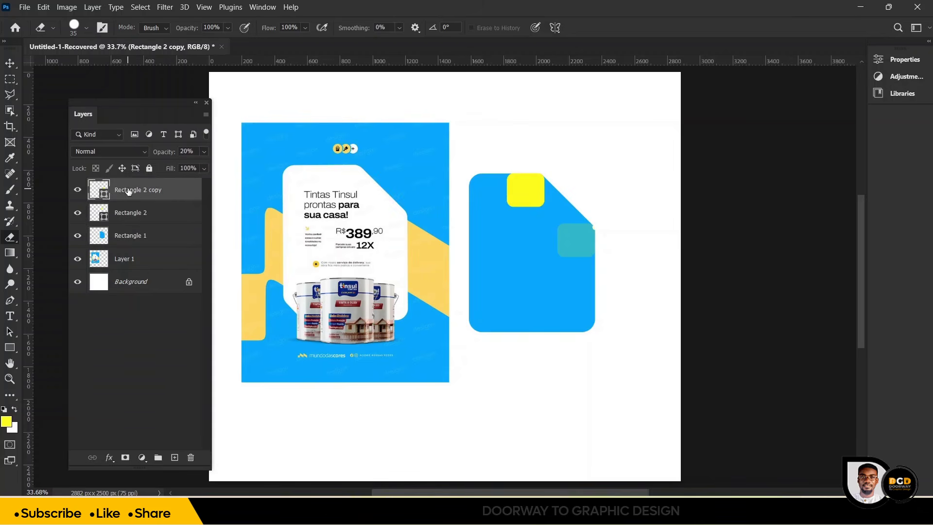
{"action": "left_click", "coordinate": [204, 151]}
{"action": "left_click_drag", "start_coordinate": [159, 167], "coordinate": [255, 162]}
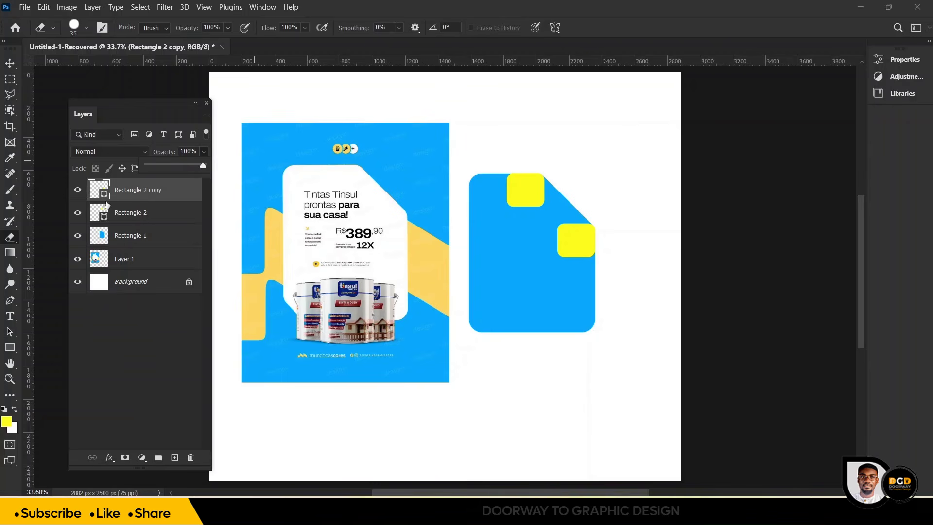
Step: Recolor Rectangle 2 copy and Rectangle 2 with the large shape's blue, 00aaff
{"action": "double_click", "coordinate": [105, 196]}
{"action": "left_click", "coordinate": [543, 283]}
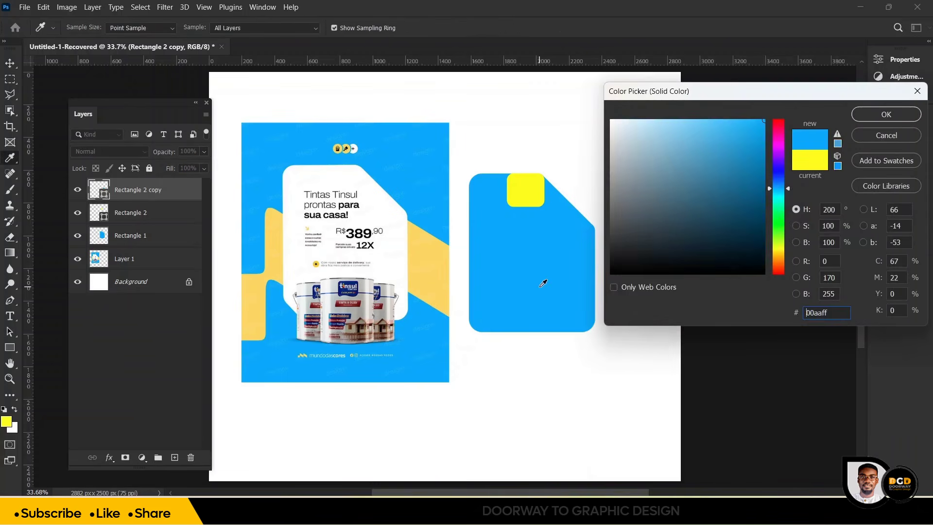
{"action": "left_click", "coordinate": [879, 115]}
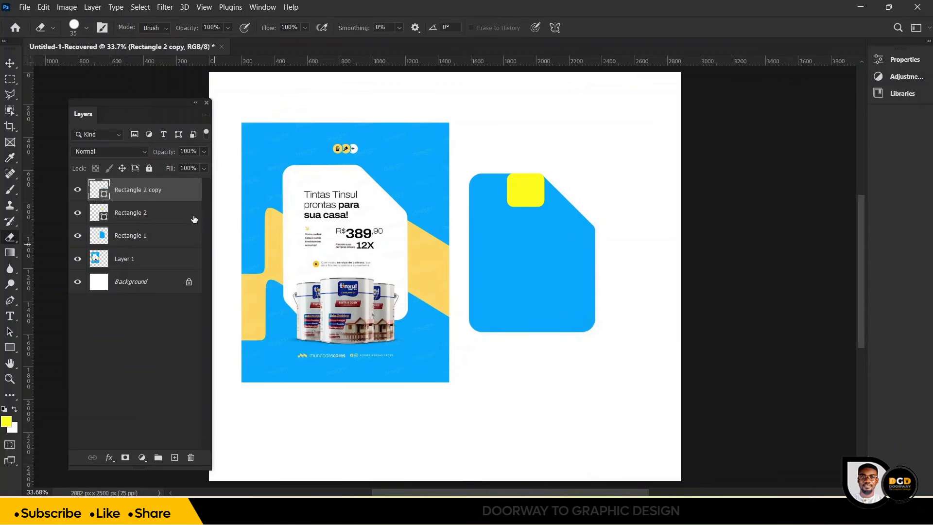
{"action": "double_click", "coordinate": [105, 218]}
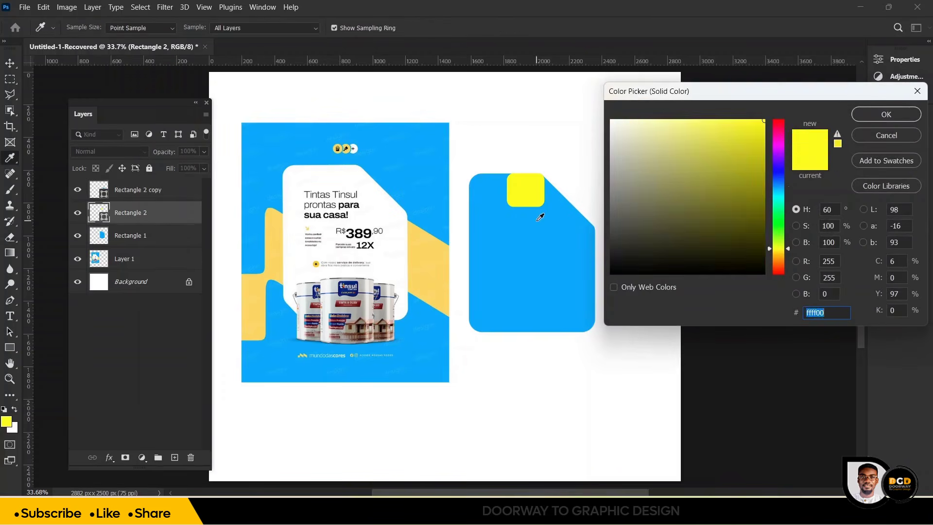
{"action": "left_click", "coordinate": [539, 217]}
{"action": "left_click", "coordinate": [904, 113]}
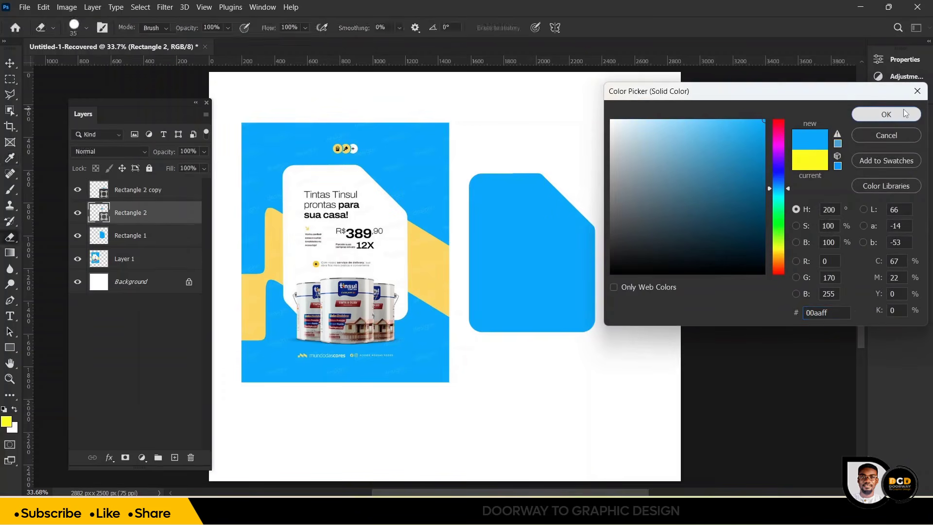
Step: Merge Rectangle 1, Rectangle 2 and Rectangle 2 copy into a single layer
{"action": "key", "text": "ctrl+minus"}
{"action": "left_click_drag", "start_coordinate": [483, 187], "coordinate": [585, 337]}
{"action": "right_click", "coordinate": [159, 196]}
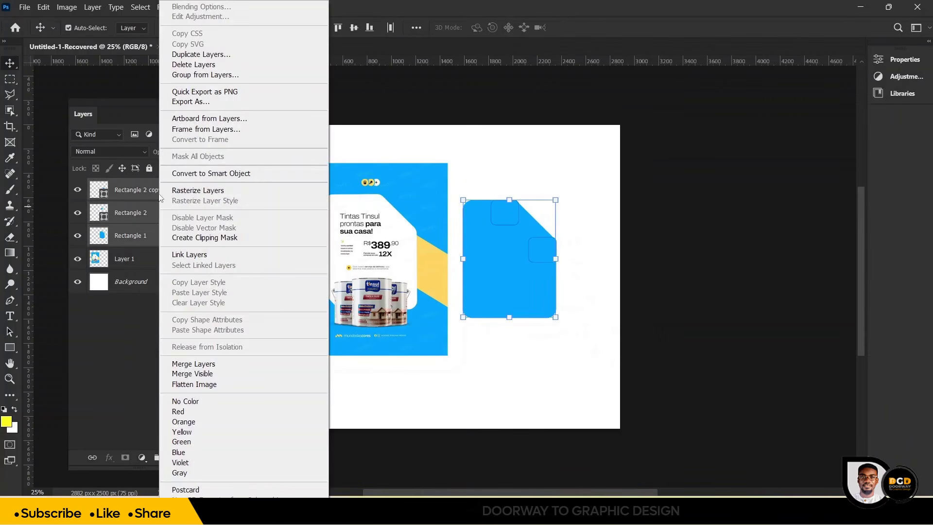
{"action": "left_click", "coordinate": [194, 365]}
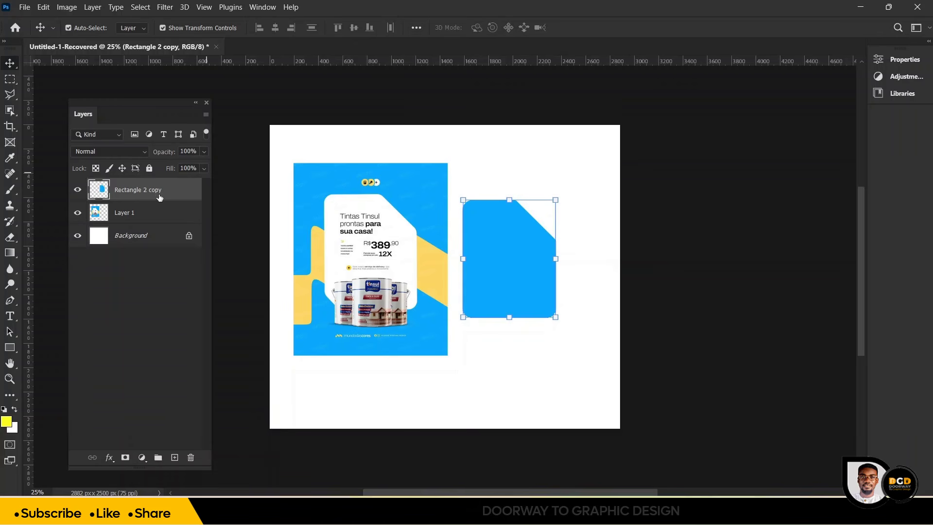
Step: Duplicate the merged blue shape and rotate the copy 180°
{"action": "key", "text": "ctrl+j"}
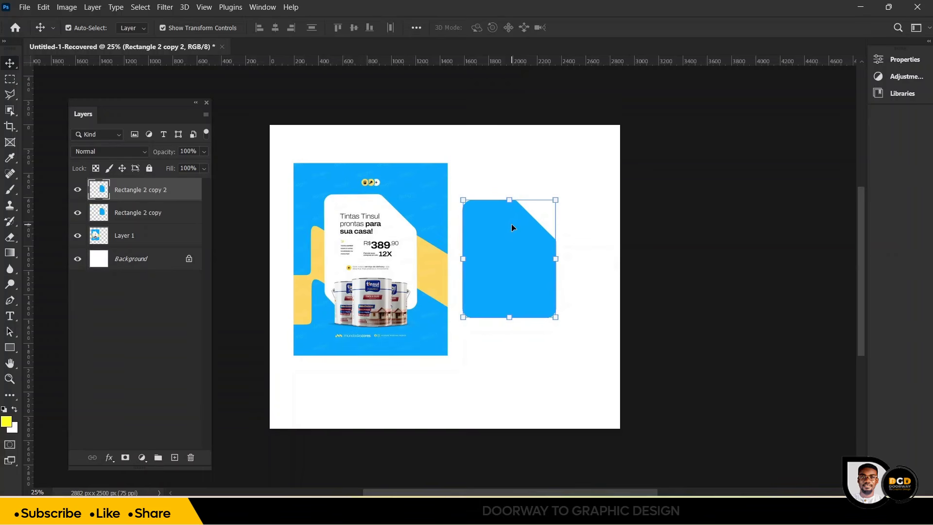
{"action": "key", "text": "ctrl+t"}
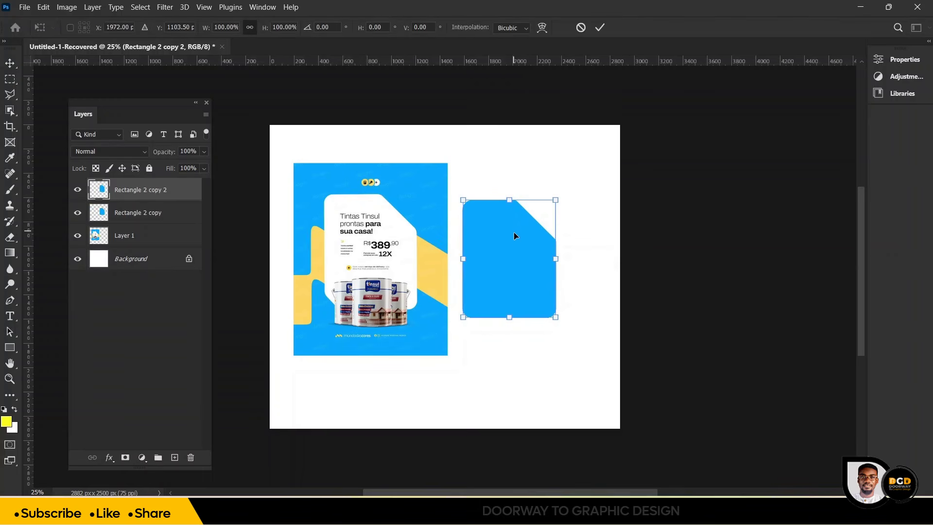
{"action": "right_click", "coordinate": [514, 232]}
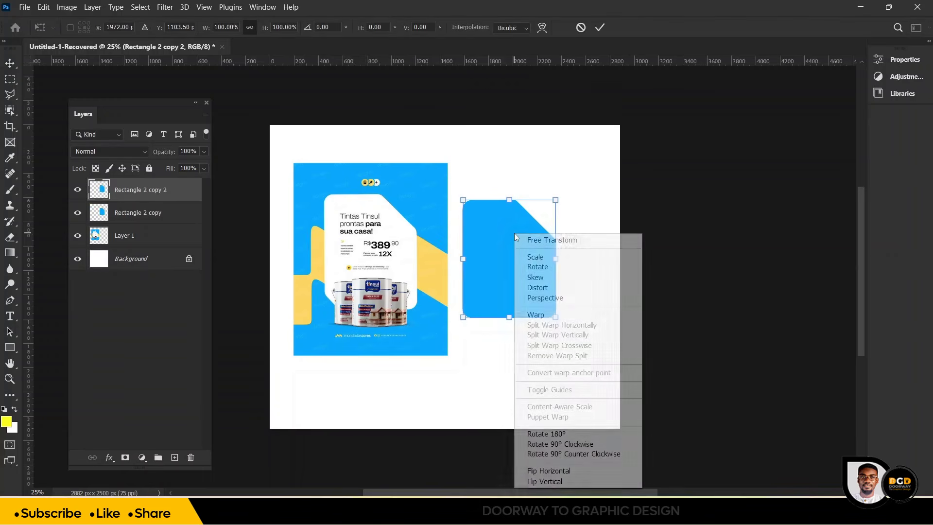
{"action": "left_click", "coordinate": [542, 435]}
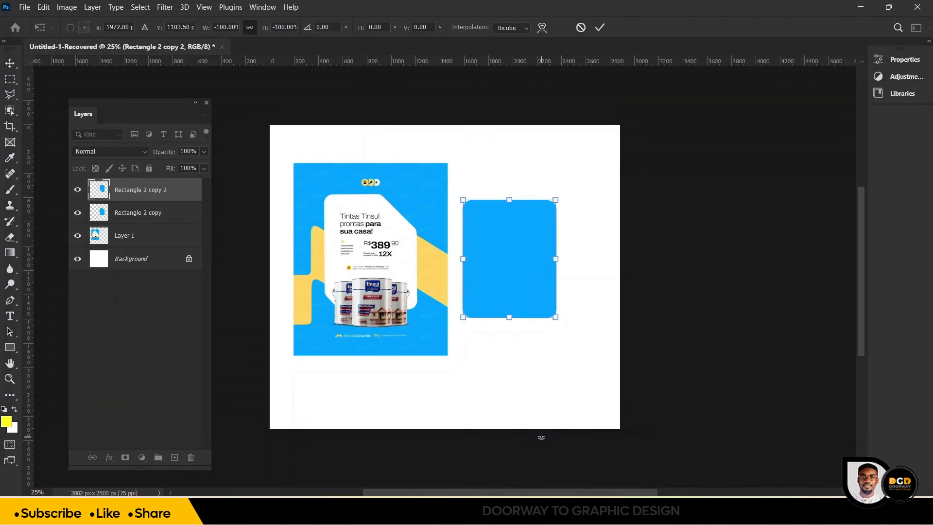
{"action": "left_click", "coordinate": [599, 28]}
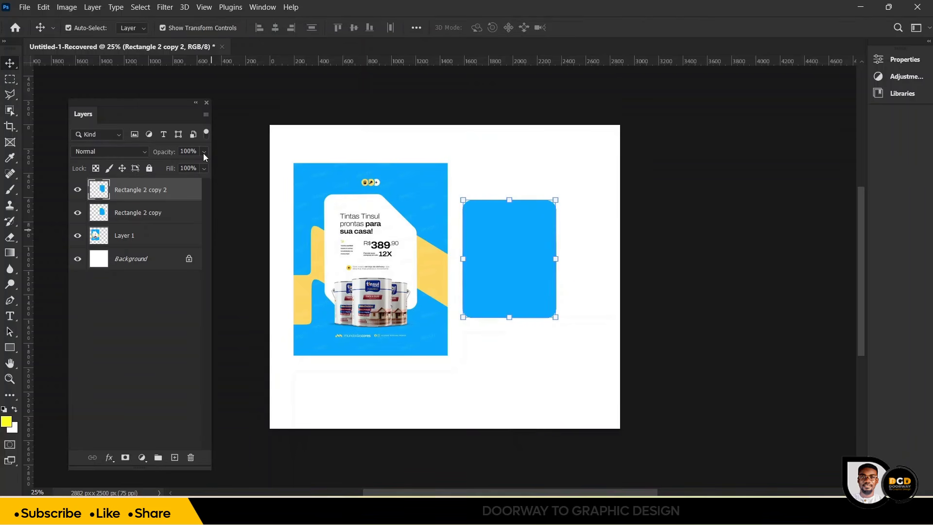
Step: Apply a dark navy Color Overlay to the rotated copy
{"action": "right_click", "coordinate": [120, 191]}
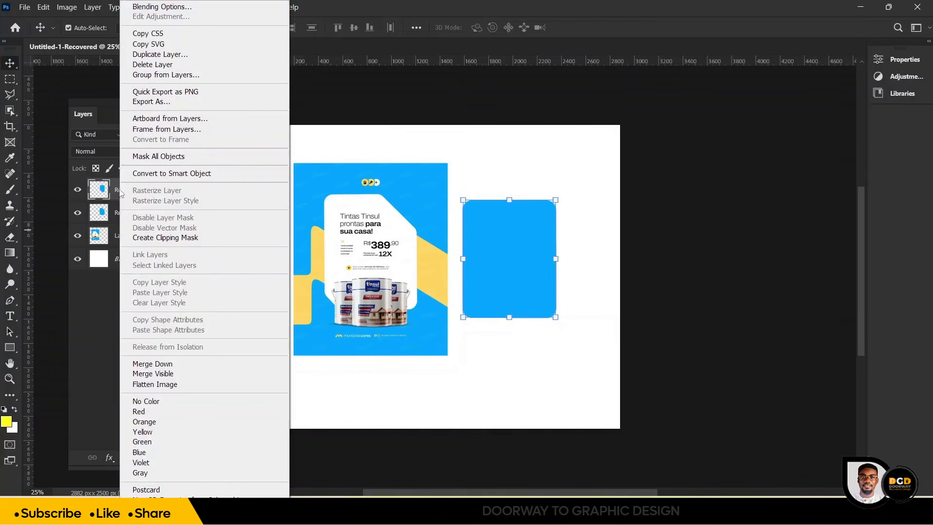
{"action": "left_click", "coordinate": [180, 6]}
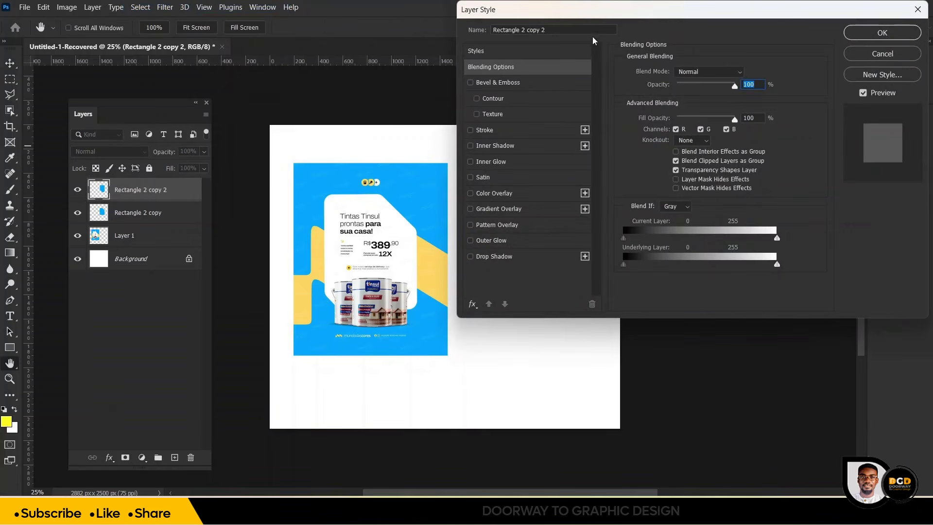
{"action": "left_click_drag", "start_coordinate": [565, 14], "coordinate": [733, 27]}
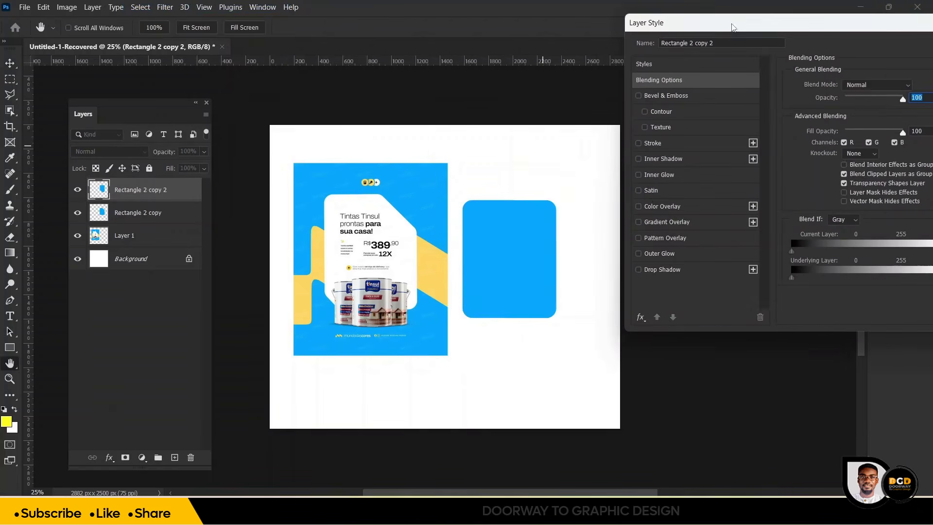
{"action": "left_click", "coordinate": [640, 207]}
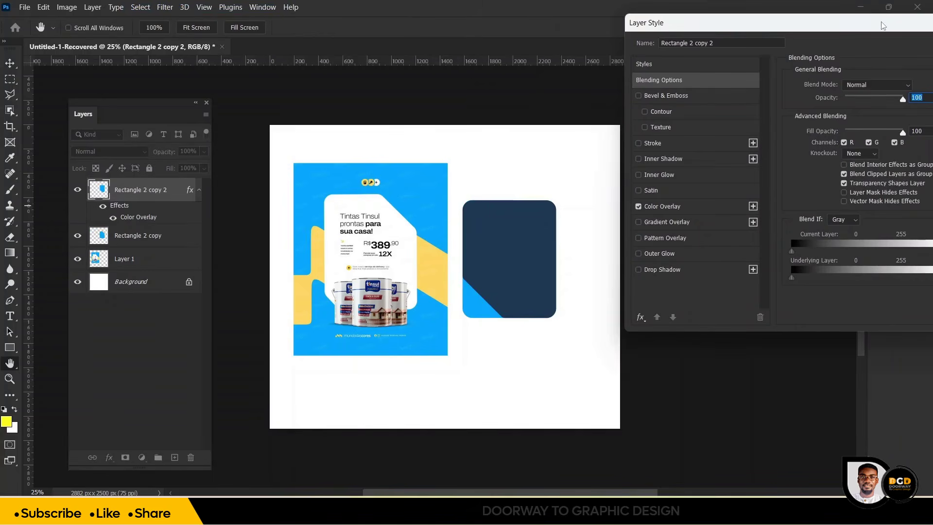
{"action": "left_click_drag", "start_coordinate": [883, 25], "coordinate": [771, 24]}
{"action": "left_click", "coordinate": [915, 43]}
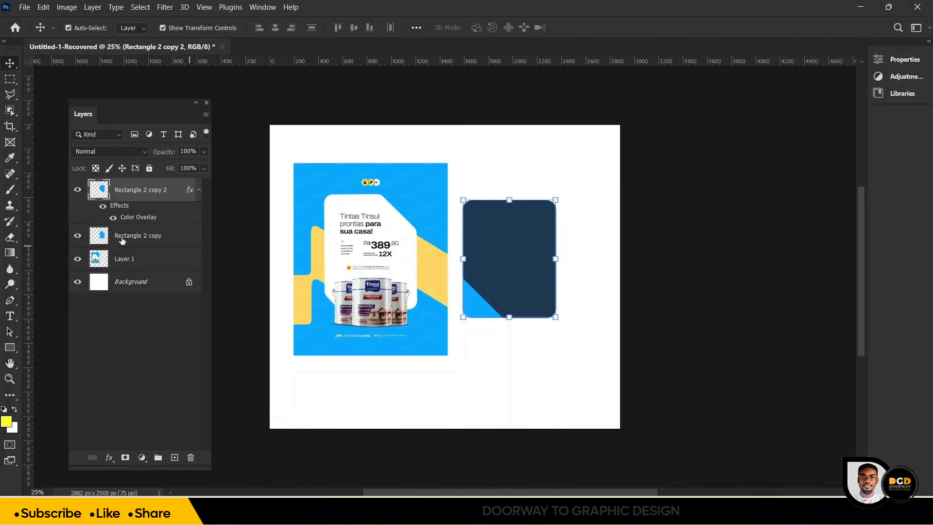
Step: Add a layer mask to the rotated navy copy
{"action": "left_click", "coordinate": [147, 239]}
{"action": "left_click", "coordinate": [131, 191]}
{"action": "left_click", "coordinate": [125, 457]}
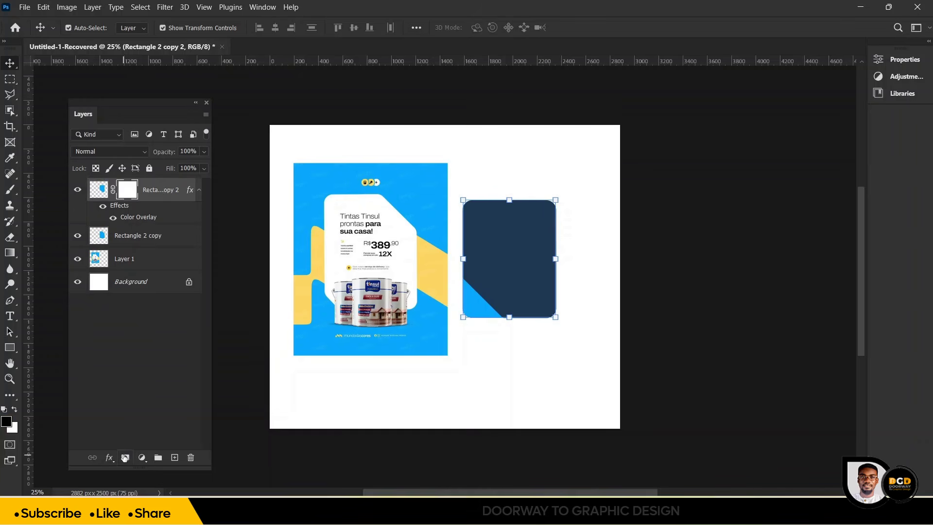
Step: Load the Rectangle 2 copy outline as a selection, make Rectangle 2 copy 2 active and invert the selection
{"action": "left_click", "coordinate": [126, 237]}
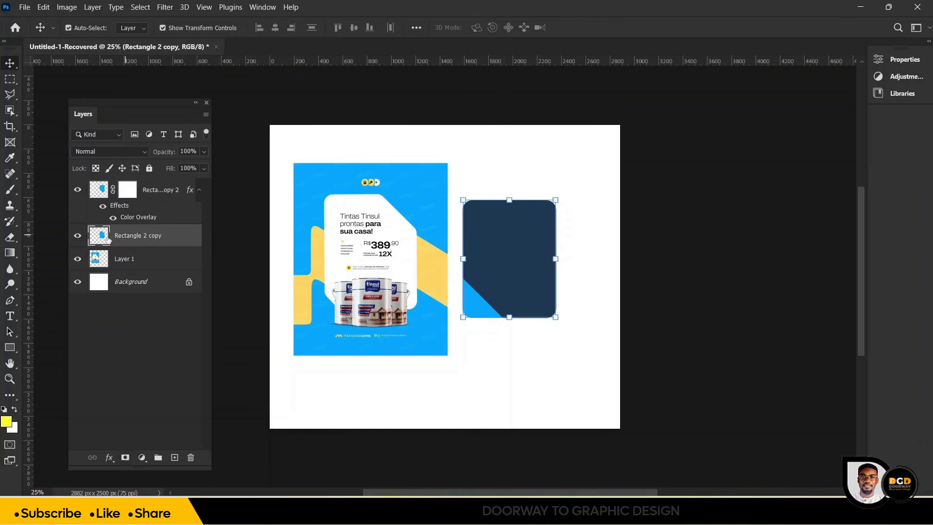
{"action": "key", "text": "ctrl"}
{"action": "left_click", "coordinate": [101, 240], "text": "ctrl"}
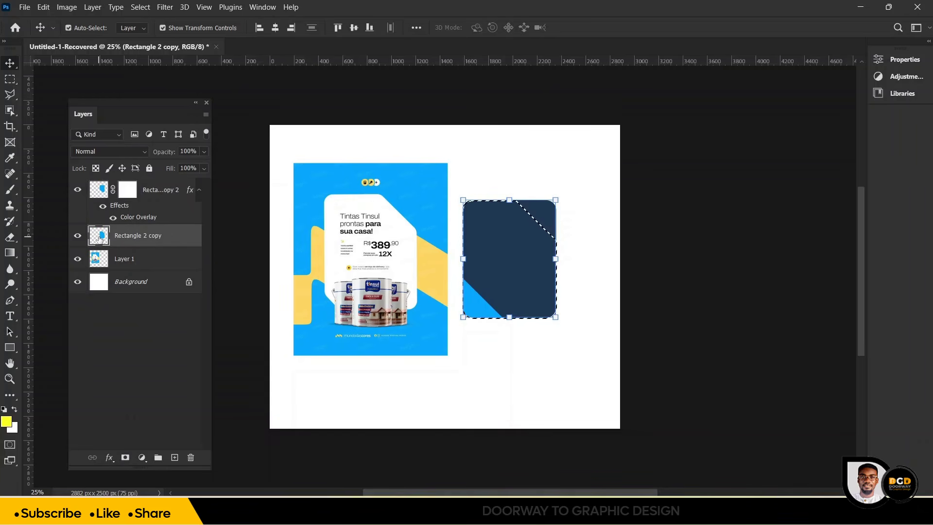
{"action": "left_click", "coordinate": [146, 193]}
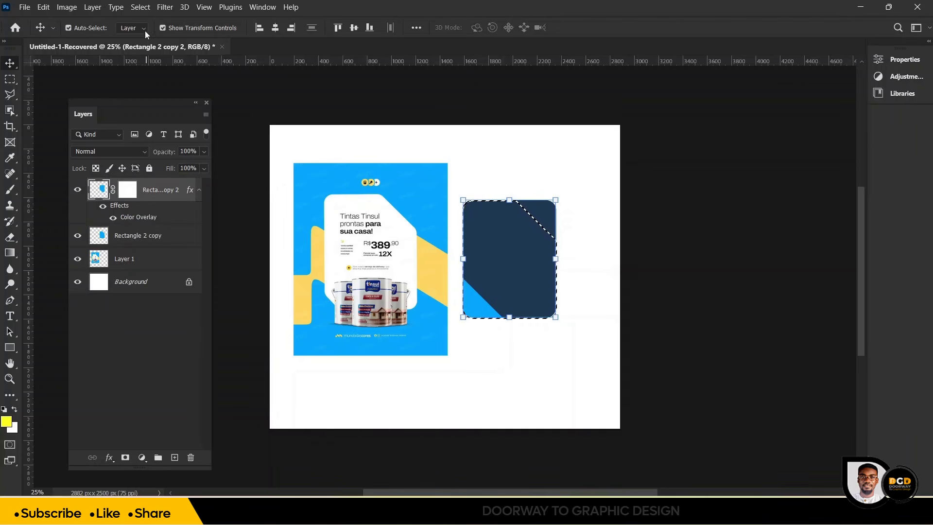
{"action": "left_click", "coordinate": [145, 8]}
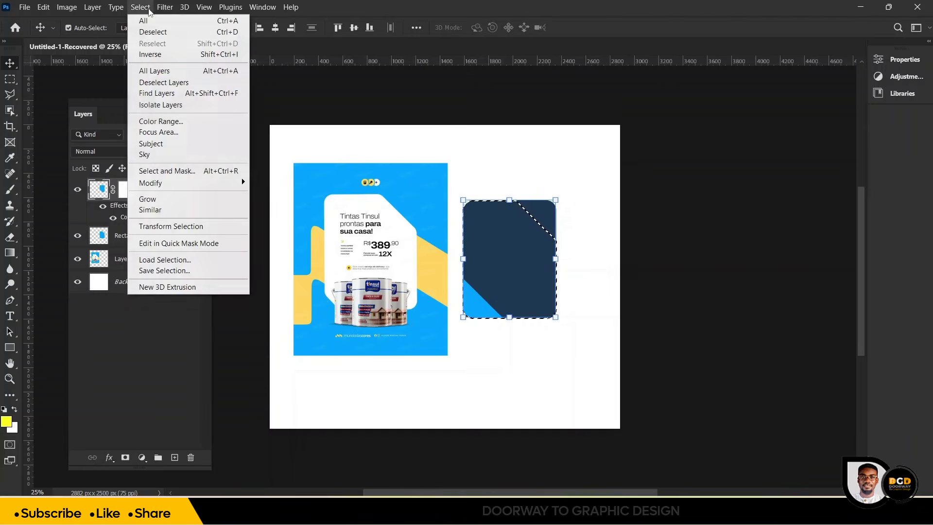
{"action": "left_click", "coordinate": [148, 55]}
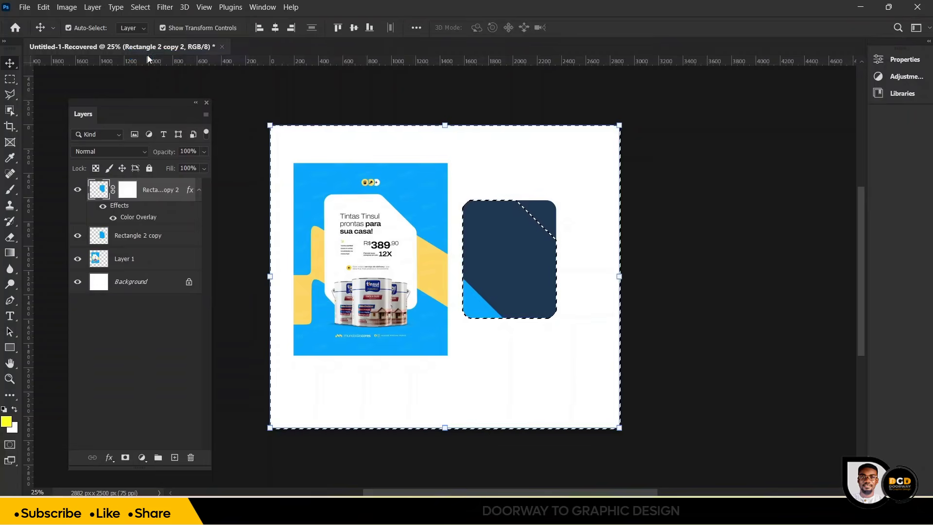
Step: Brush black on the navy layer's mask to hide its upper-right corner outside the blue shape, and clear the selection
{"action": "left_click", "coordinate": [127, 190]}
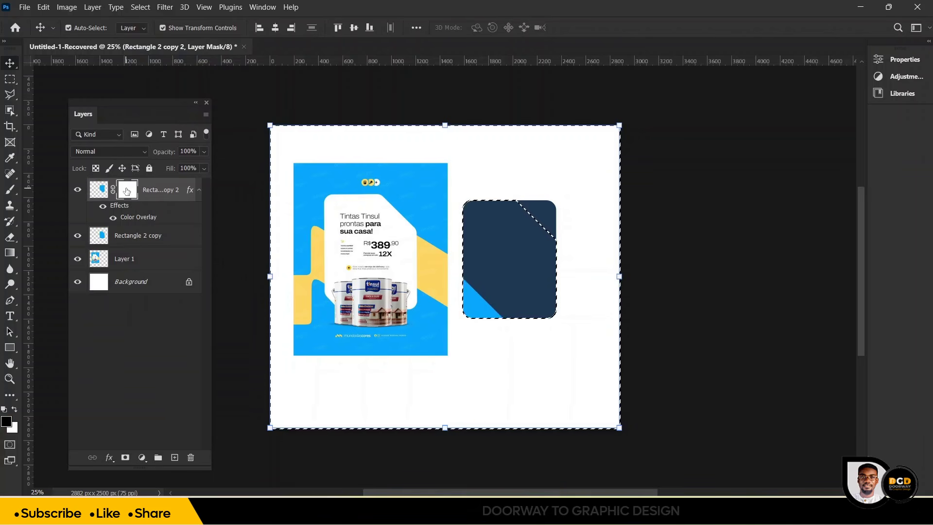
{"action": "left_click", "coordinate": [11, 188]}
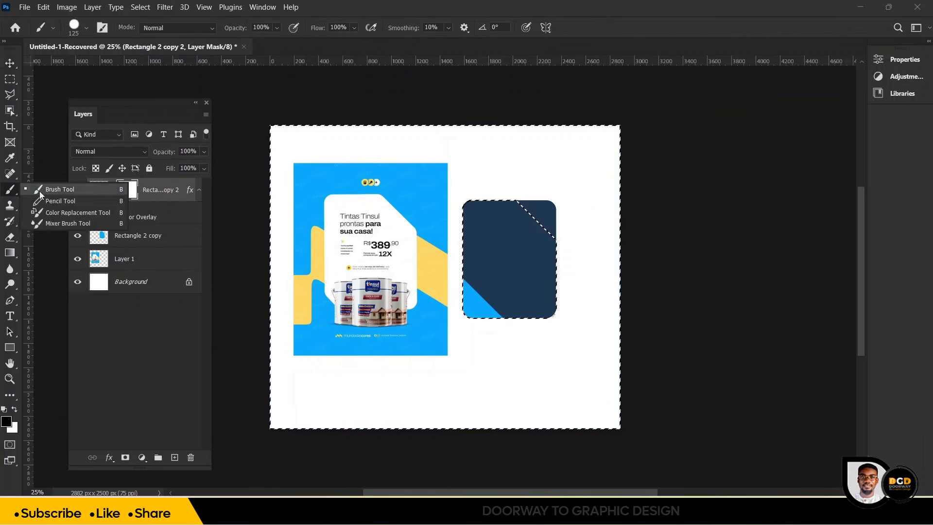
{"action": "left_click", "coordinate": [54, 189]}
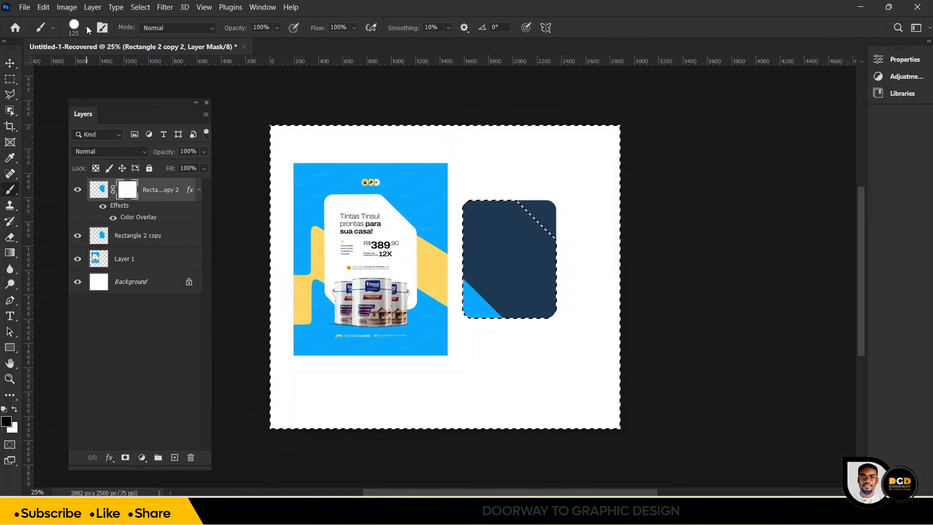
{"action": "left_click", "coordinate": [87, 27]}
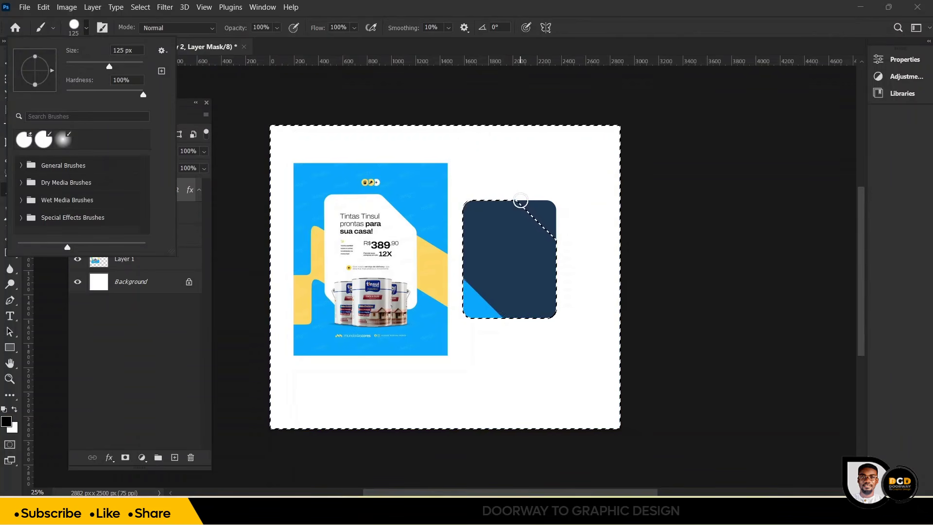
{"action": "mouse_move", "coordinate": [520, 201]}
{"action": "left_mouse_down"}
{"action": "mouse_move", "coordinate": [552, 214]}
{"action": "mouse_move", "coordinate": [562, 235]}
{"action": "mouse_move", "coordinate": [510, 202]}
{"action": "mouse_move", "coordinate": [549, 203]}
{"action": "mouse_move", "coordinate": [568, 225]}
{"action": "mouse_move", "coordinate": [510, 198]}
{"action": "left_mouse_up"}
{"action": "key", "text": "ctrl+d"}
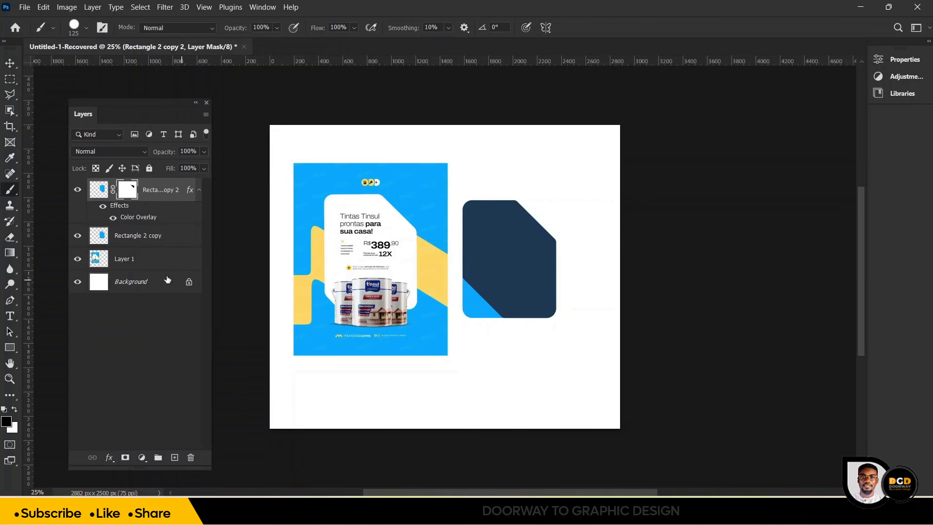
Step: Add a mask to Rectangle 2 copy and paint out its lower-left corner using the inverted outline of the navy shape, then deselect
{"action": "left_click", "coordinate": [133, 239]}
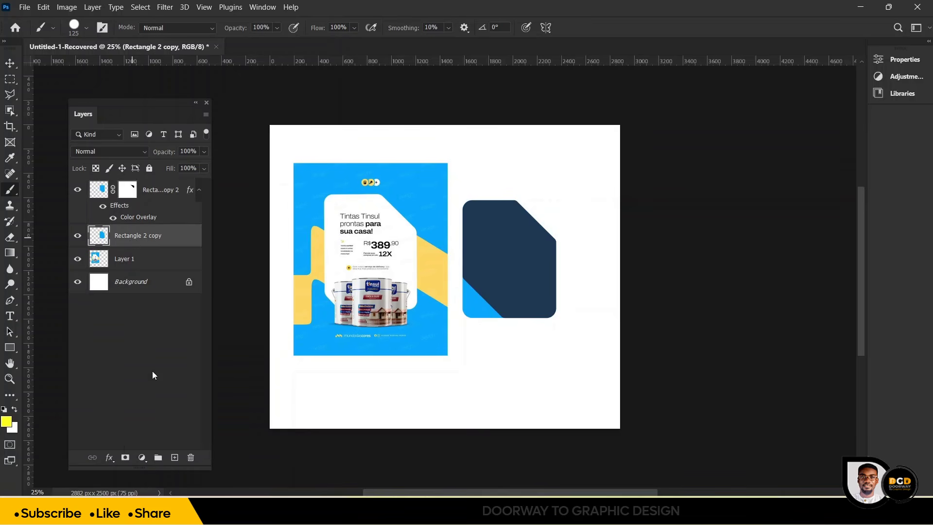
{"action": "left_click", "coordinate": [125, 458]}
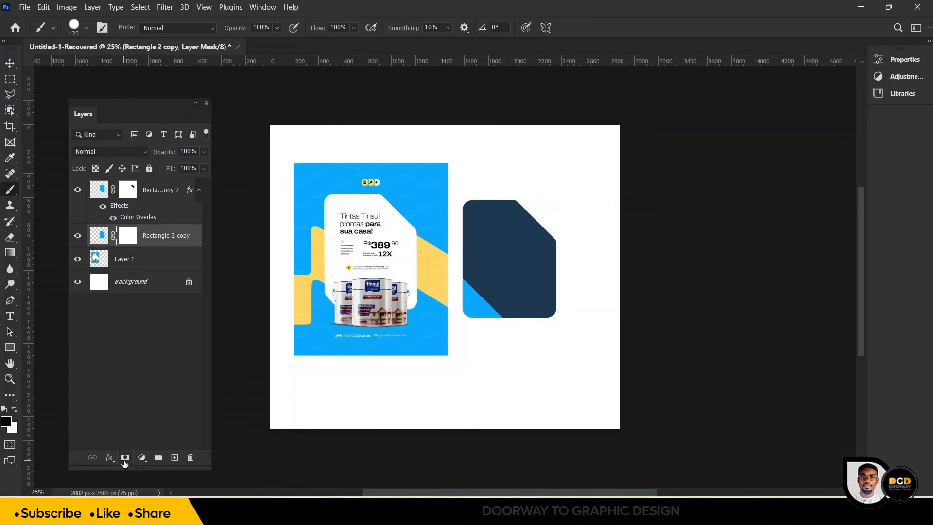
{"action": "left_click", "coordinate": [102, 191], "text": "ctrl"}
{"action": "left_click", "coordinate": [165, 7]}
{"action": "mouse_move", "coordinate": [139, 6]}
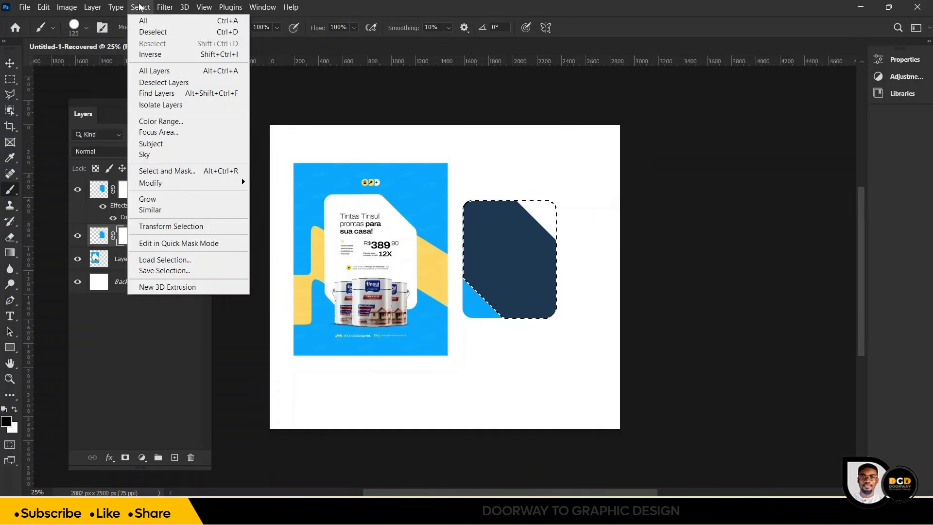
{"action": "left_click", "coordinate": [149, 55]}
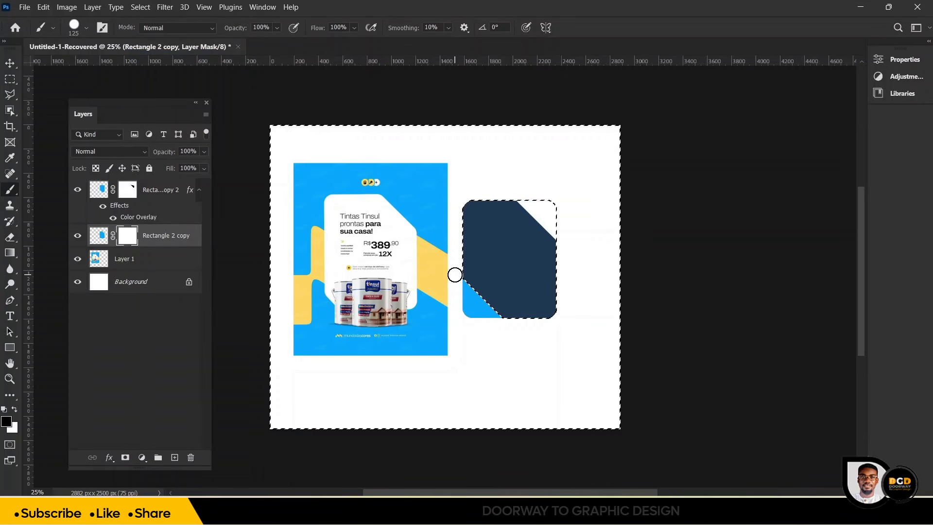
{"action": "mouse_move", "coordinate": [455, 274]}
{"action": "left_mouse_down"}
{"action": "mouse_move", "coordinate": [504, 324]}
{"action": "mouse_move", "coordinate": [464, 310]}
{"action": "mouse_move", "coordinate": [459, 296]}
{"action": "mouse_move", "coordinate": [477, 316]}
{"action": "left_mouse_up"}
{"action": "key", "text": "ctrl+d"}
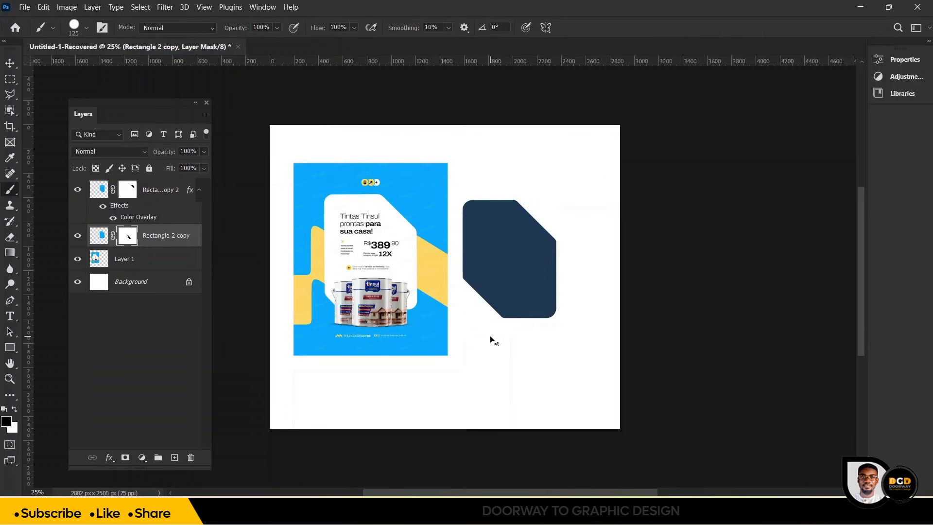
Step: Combine the two masked rectangle layers into one smart object
{"action": "left_click", "coordinate": [164, 190], "text": "shift"}
{"action": "right_click", "coordinate": [164, 190]}
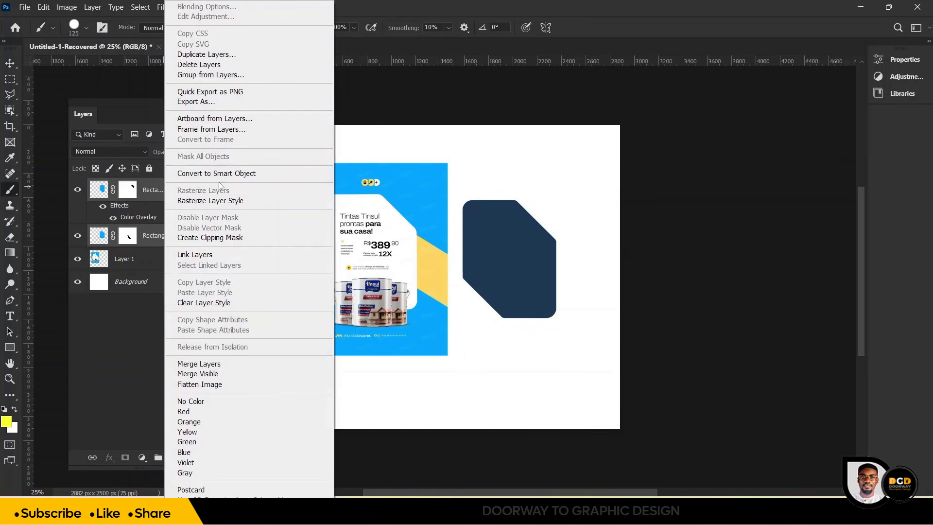
{"action": "left_click", "coordinate": [224, 174]}
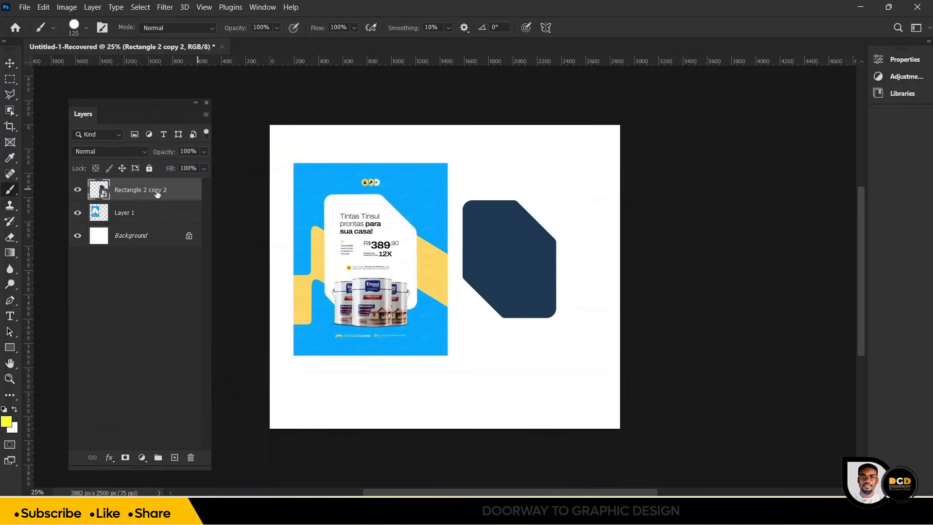
Step: Apply a Color Overlay to the combined shape using the flyer's bright blue background colour, 00aaff
{"action": "right_click", "coordinate": [160, 193]}
{"action": "left_click", "coordinate": [199, 18]}
{"action": "left_click", "coordinate": [504, 204]}
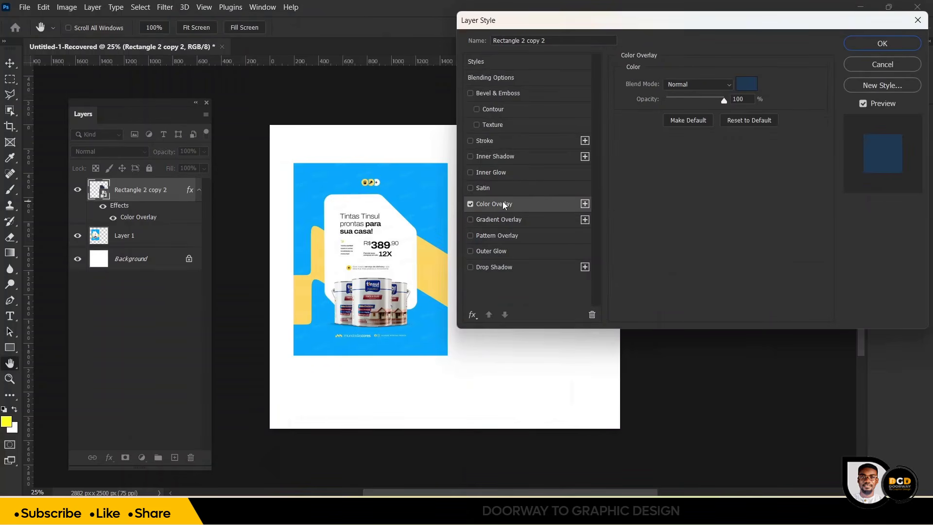
{"action": "left_click", "coordinate": [746, 83]}
{"action": "left_click", "coordinate": [423, 219]}
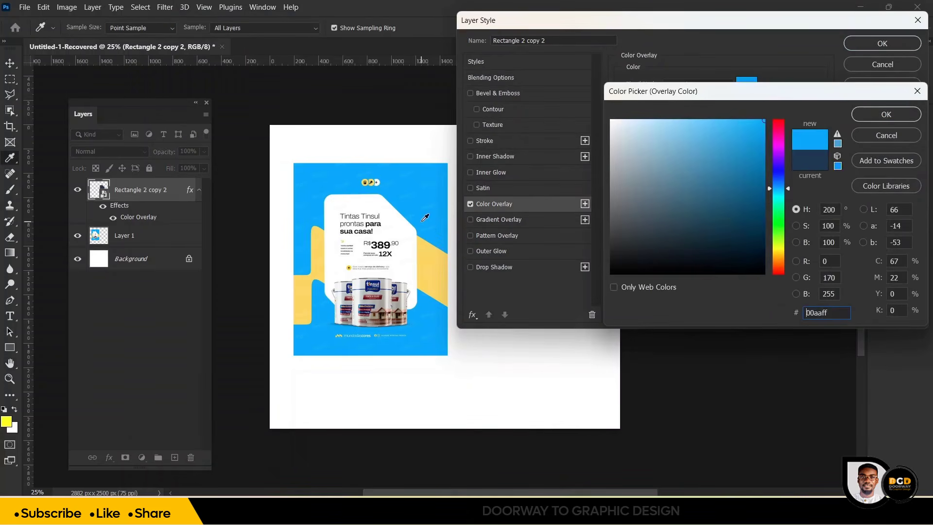
{"action": "key", "text": "Return"}
{"action": "key", "text": "Return"}
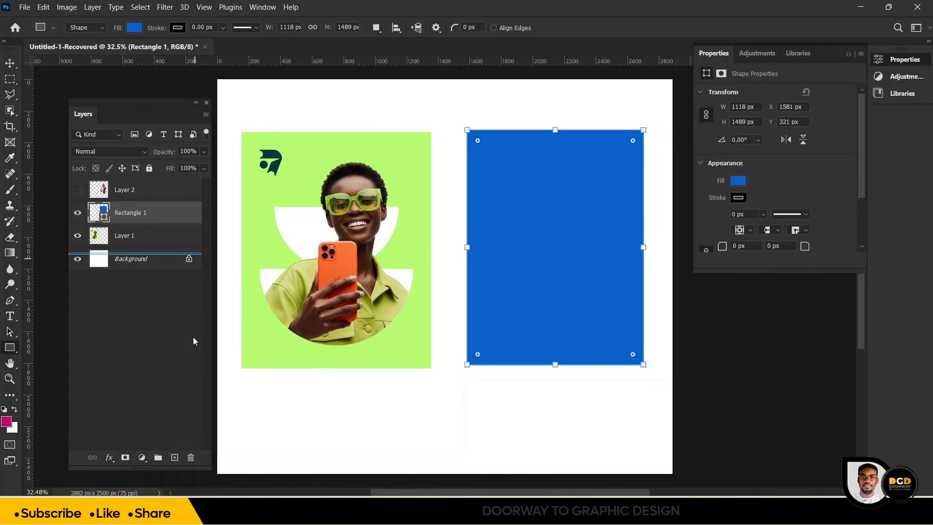
Step: Lock Rectangle 1 and draw a circle about 701 px in diameter over the blue rectangle
{"action": "left_click", "coordinate": [149, 168]}
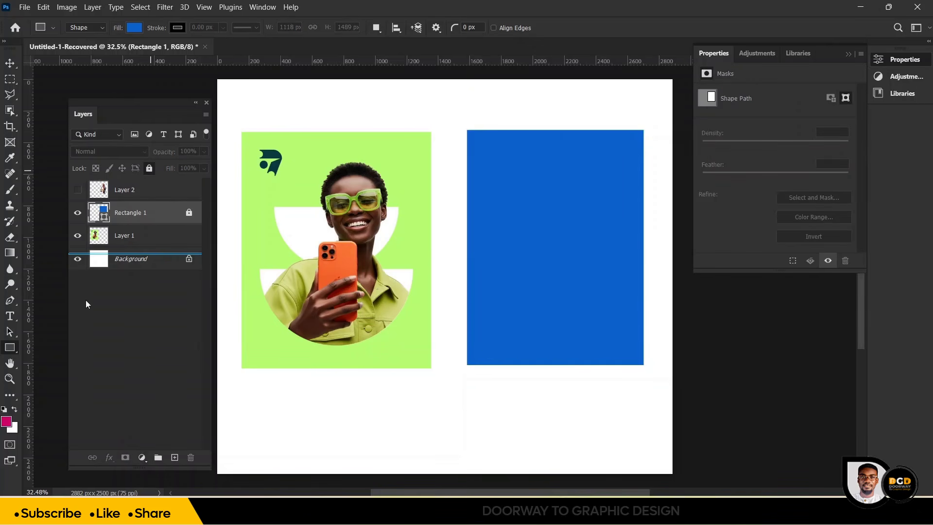
{"action": "right_click", "coordinate": [9, 346]}
{"action": "left_click", "coordinate": [49, 358]}
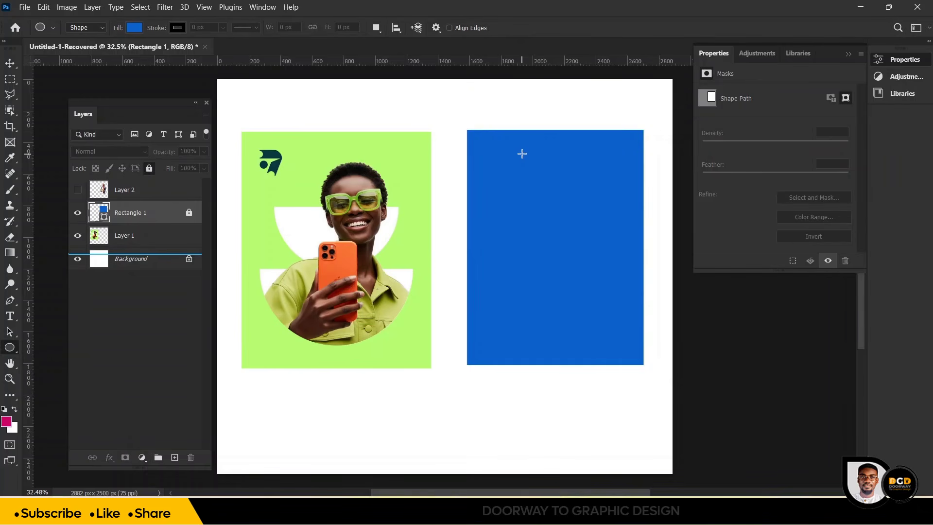
{"action": "left_click_drag", "start_coordinate": [530, 145], "coordinate": [639, 351]}
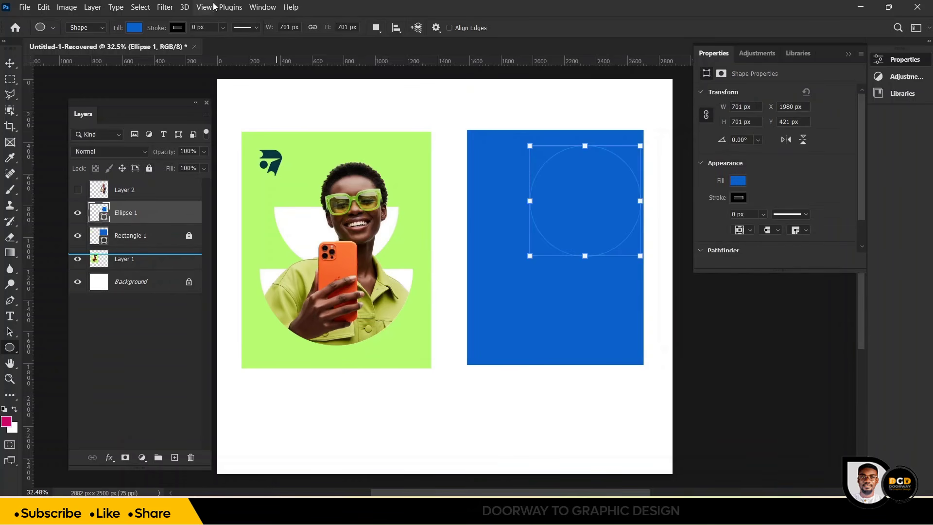
Step: Change the circle's fill colour to yellow ffe400
{"action": "double_click", "coordinate": [105, 217]}
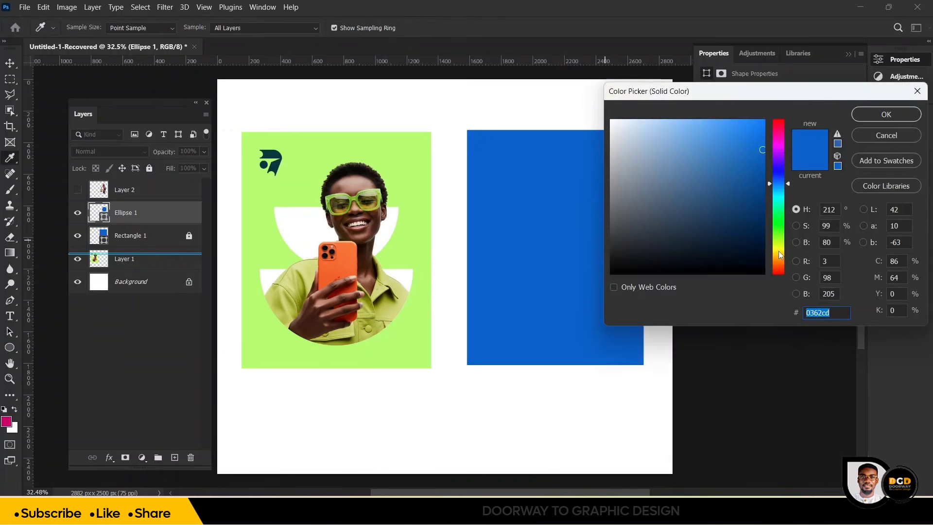
{"action": "type", "text": "ffe400"}
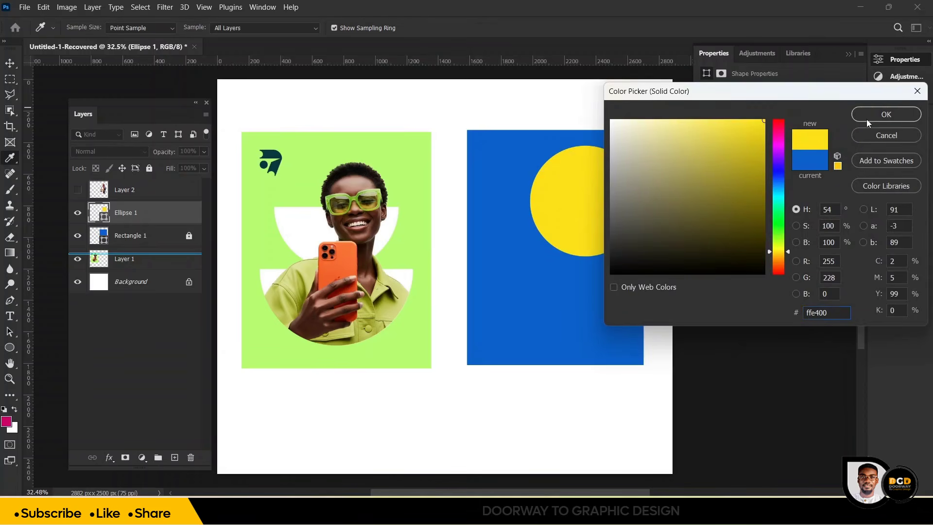
{"action": "left_click", "coordinate": [867, 119]}
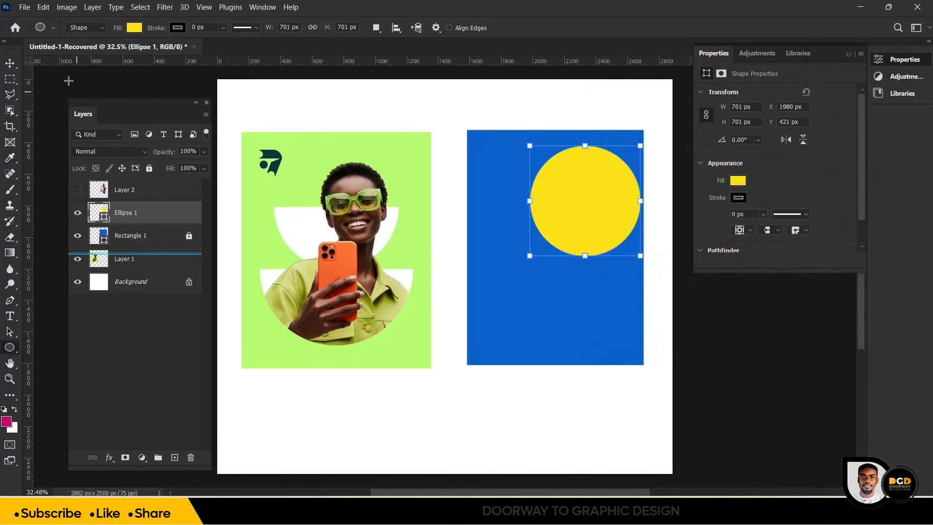
Step: Centre the yellow circle on the blue rectangle, enlarge it to about 763 px and place a horizontal guide through its middle
{"action": "left_click", "coordinate": [9, 63]}
{"action": "left_click_drag", "start_coordinate": [562, 191], "coordinate": [527, 194]}
{"action": "left_click_drag", "start_coordinate": [606, 204], "coordinate": [614, 203]}
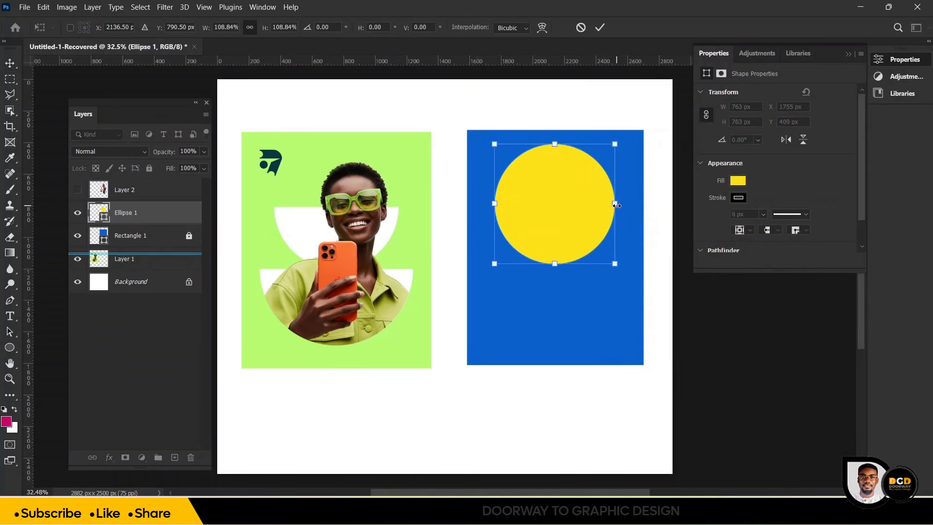
{"action": "left_click_drag", "start_coordinate": [524, 58], "coordinate": [523, 204]}
{"action": "left_click", "coordinate": [596, 30]}
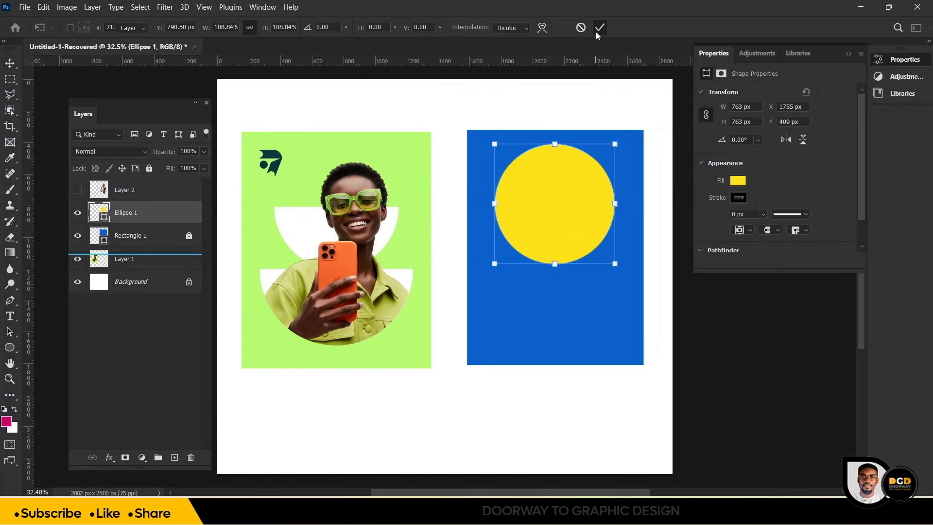
Step: Rasterize the yellow circle and delete its half above the middle guide to leave a downward-facing semicircle
{"action": "right_click", "coordinate": [154, 217]}
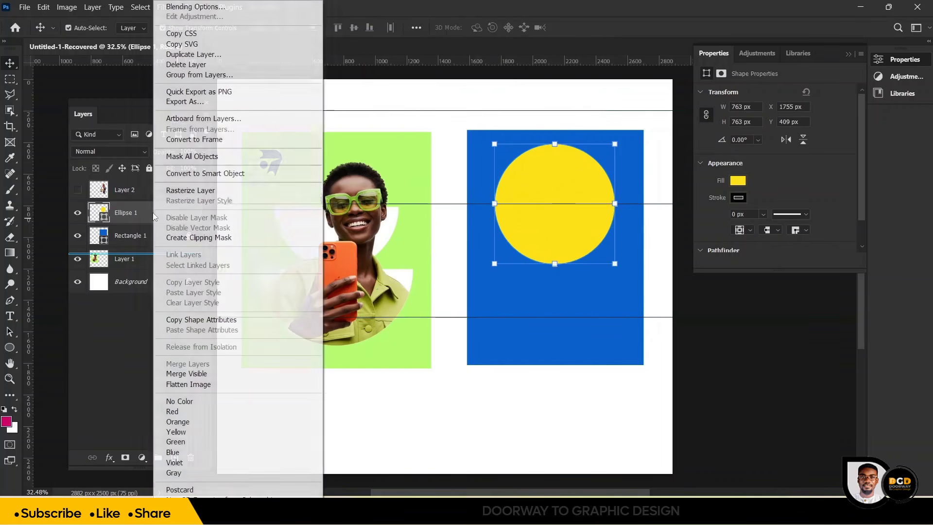
{"action": "left_click", "coordinate": [190, 190]}
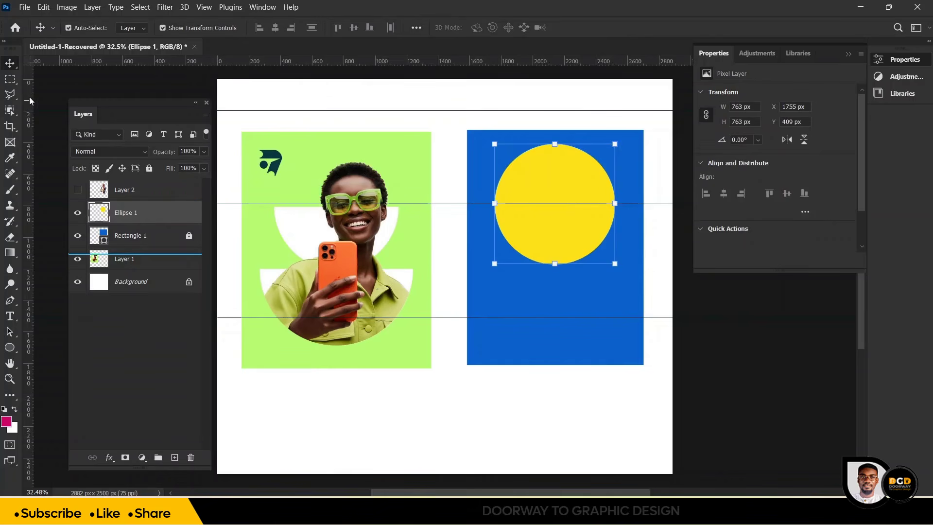
{"action": "left_click", "coordinate": [14, 85]}
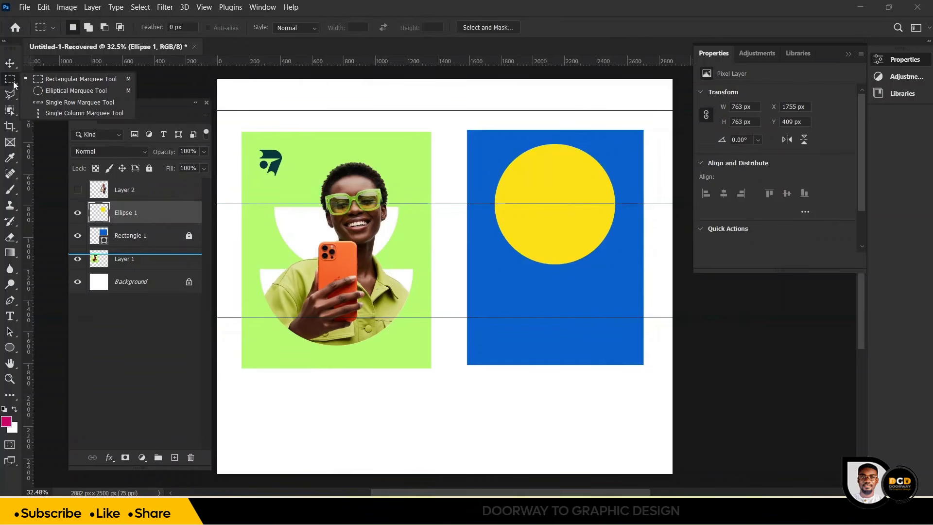
{"action": "left_click", "coordinate": [42, 83]}
{"action": "left_click_drag", "start_coordinate": [478, 123], "coordinate": [628, 202]}
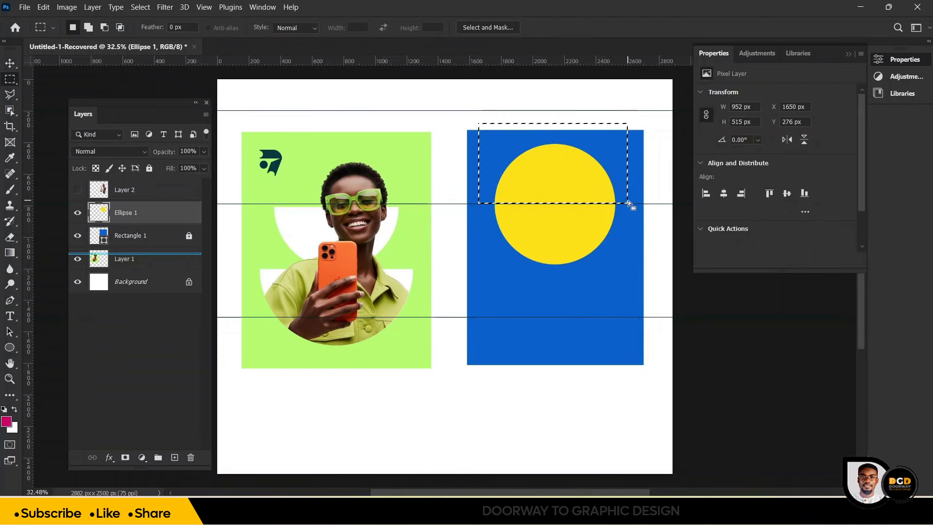
{"action": "key", "text": "Delete"}
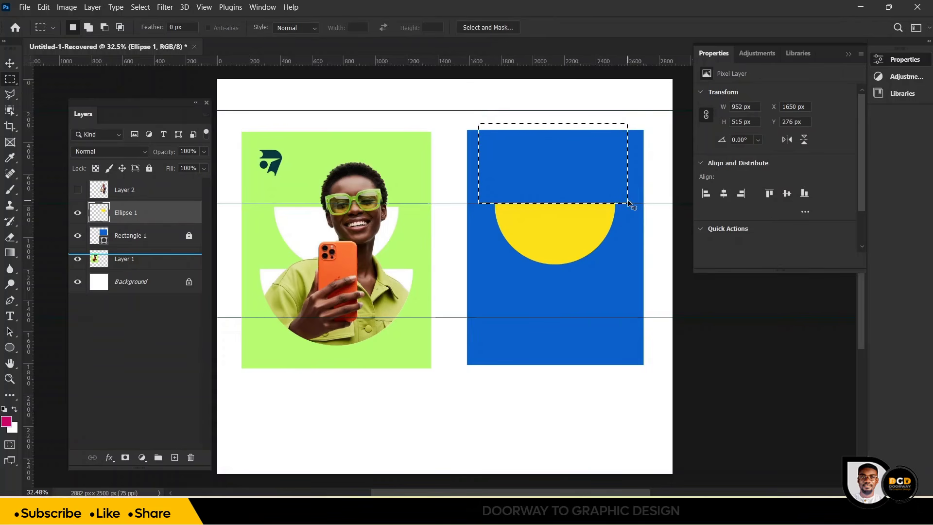
{"action": "key", "text": "ctrl+d"}
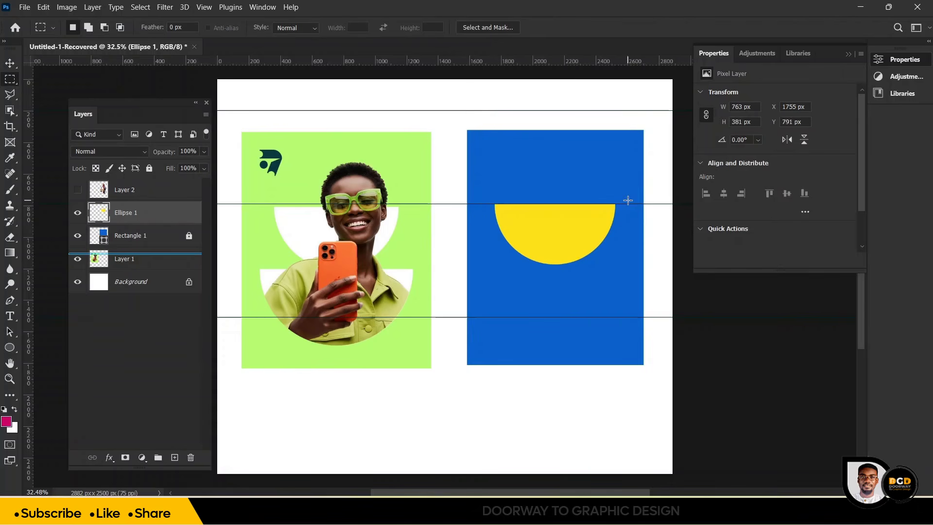
{"action": "left_click", "coordinate": [10, 64]}
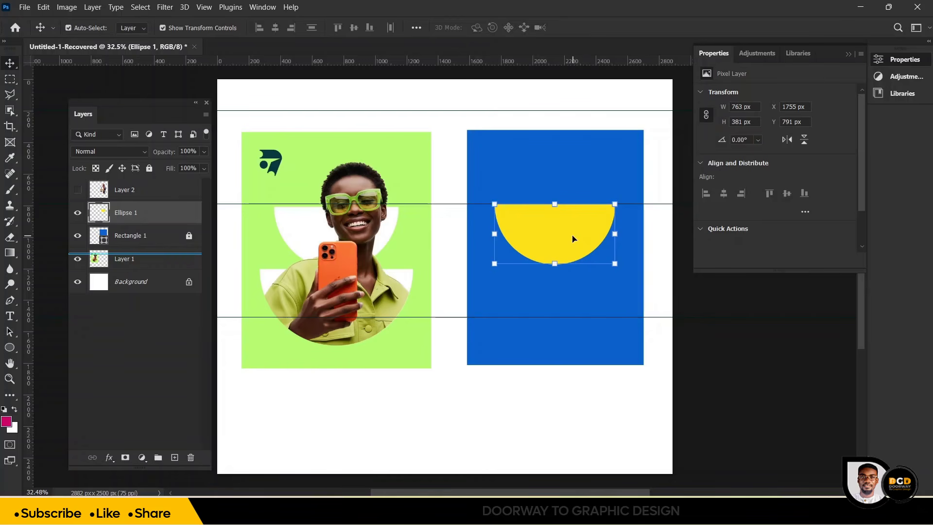
Step: Duplicate the yellow semicircle, place the copy directly beneath the original enlarged to about 905 px wide, and clear the guides
{"action": "key", "text": "ctrl+j"}
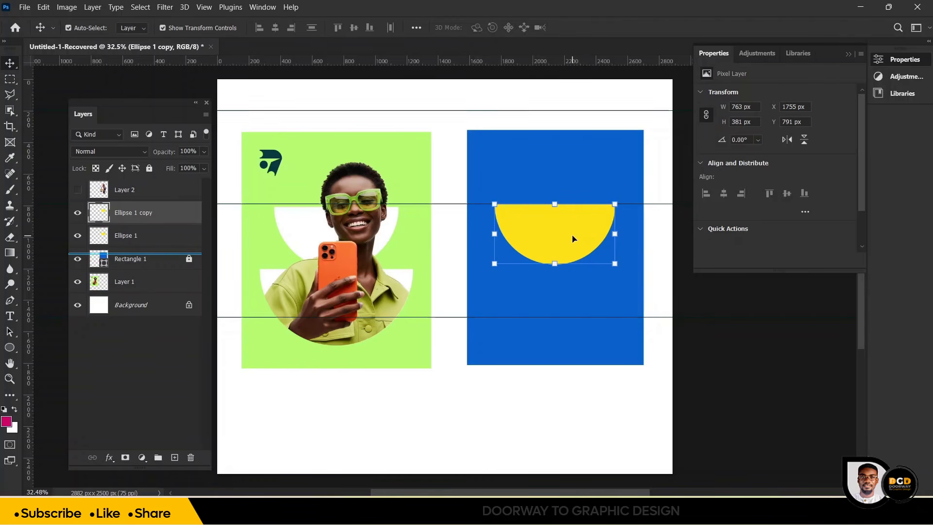
{"action": "left_click_drag", "start_coordinate": [573, 238], "coordinate": [555, 335]}
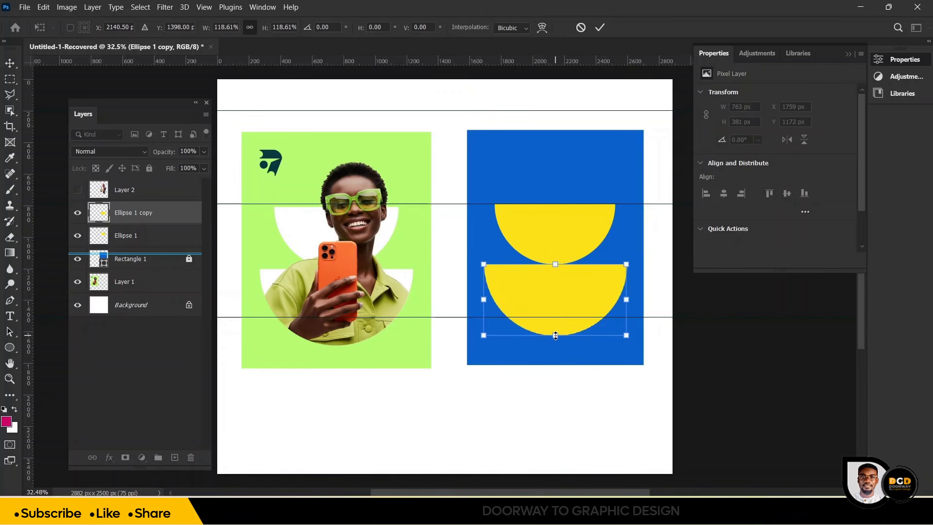
{"action": "left_click", "coordinate": [600, 27]}
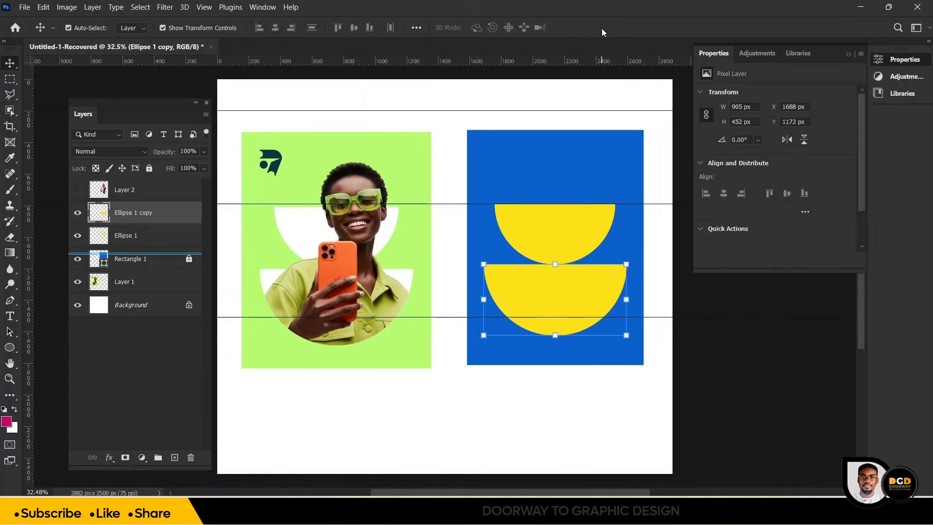
{"action": "left_click", "coordinate": [590, 71]}
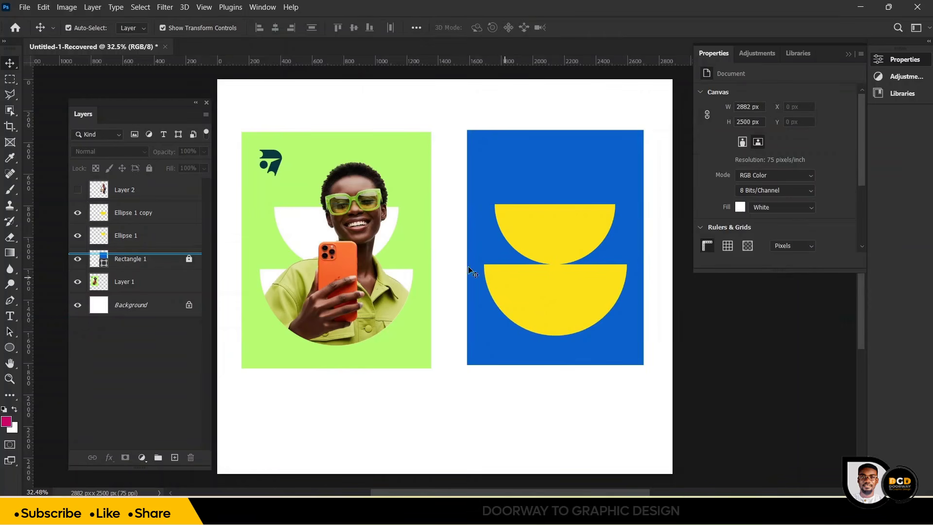
Step: Show Layer 2 and move the woman down about 277 px over the yellow semicircles
{"action": "left_click", "coordinate": [78, 190]}
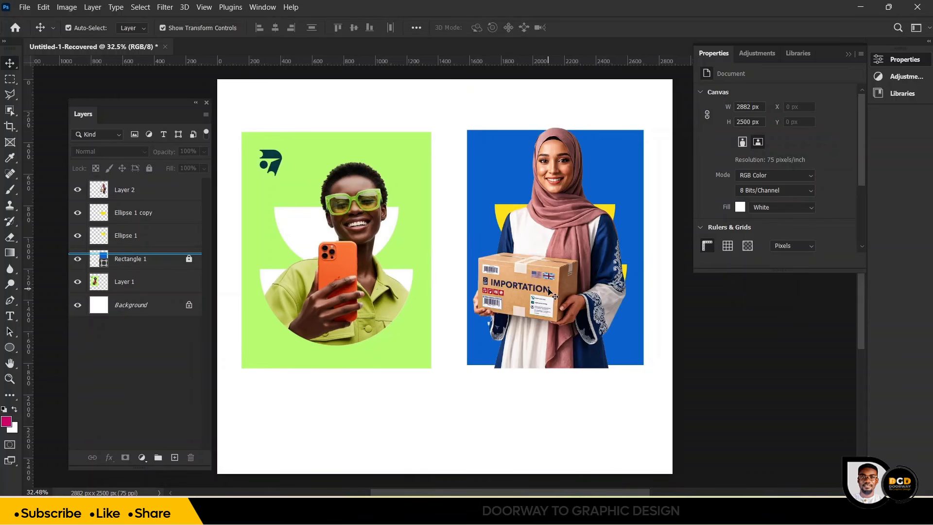
{"action": "left_click_drag", "start_coordinate": [560, 284], "coordinate": [563, 327]}
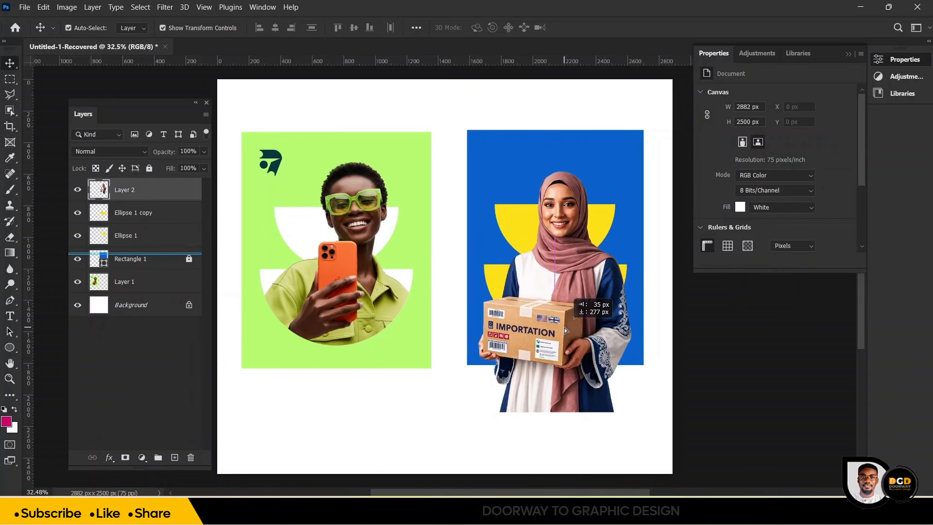
Step: Duplicate Layer 2, hide the duplicate, and clip the original Layer 2 to the lower semicircle, Ellipse 1 copy
{"action": "key", "text": "ctrl+j"}
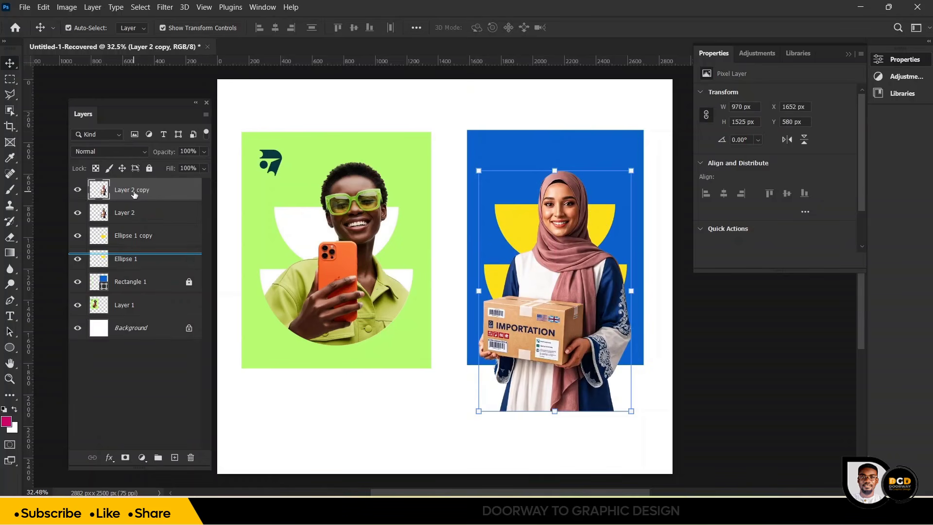
{"action": "left_click", "coordinate": [77, 190]}
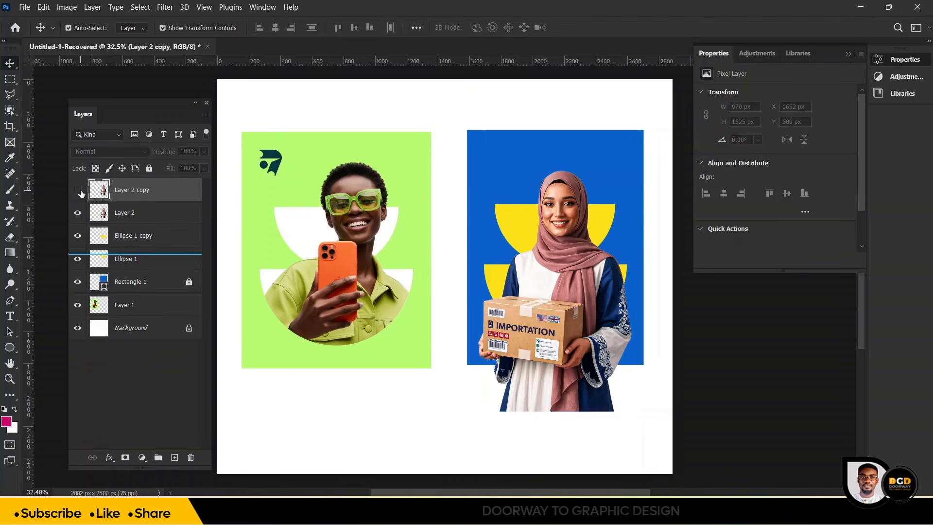
{"action": "left_click", "coordinate": [143, 219]}
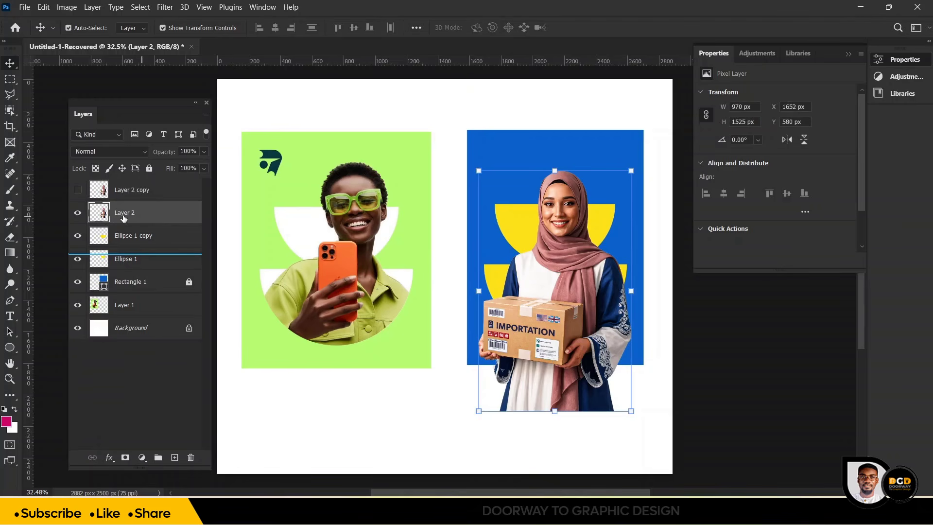
{"action": "right_click", "coordinate": [129, 215]}
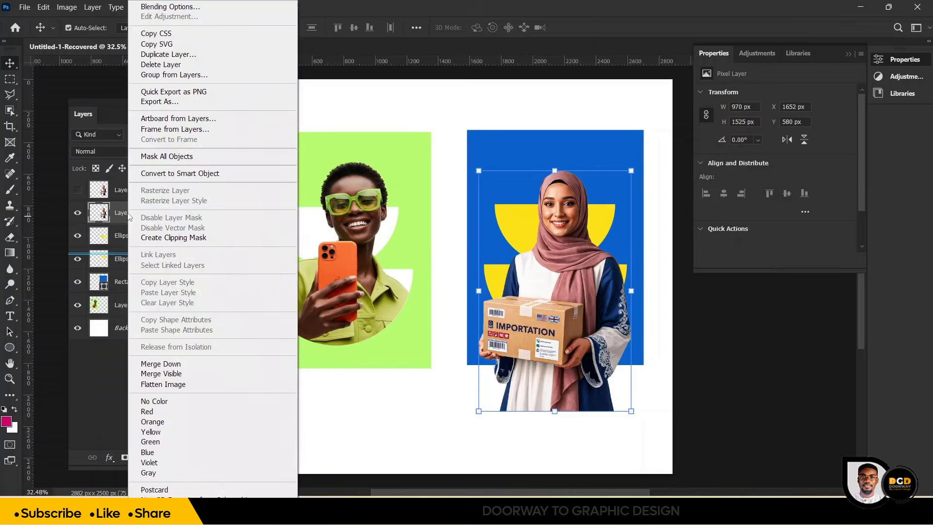
{"action": "left_click", "coordinate": [147, 236]}
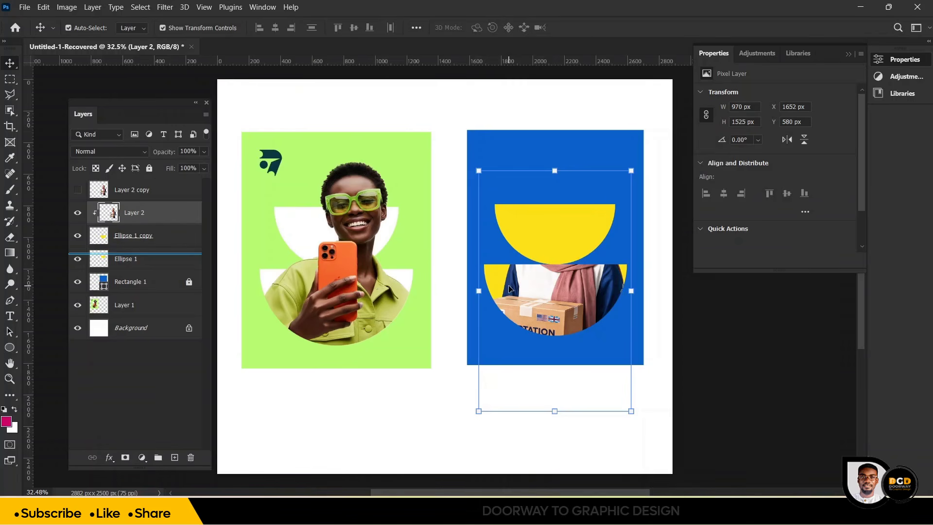
Step: Show Layer 2 copy and erase its lower part outside the semicircle using a 400 px Eraser
{"action": "left_click", "coordinate": [77, 190]}
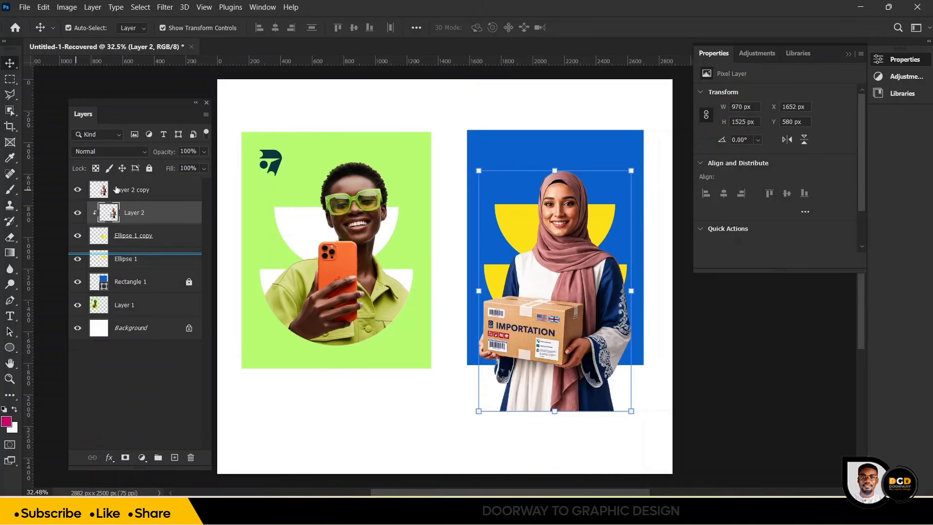
{"action": "left_click", "coordinate": [117, 190]}
{"action": "left_click", "coordinate": [15, 239]}
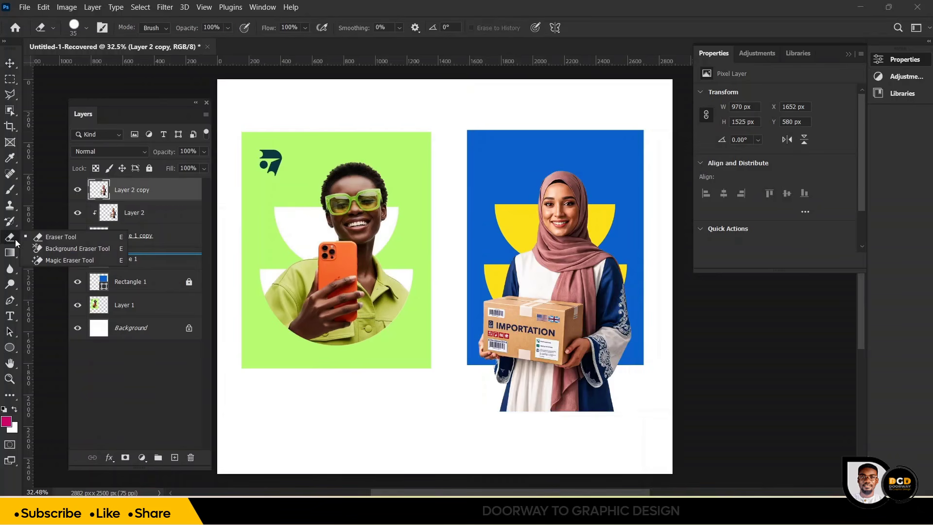
{"action": "left_click", "coordinate": [42, 238]}
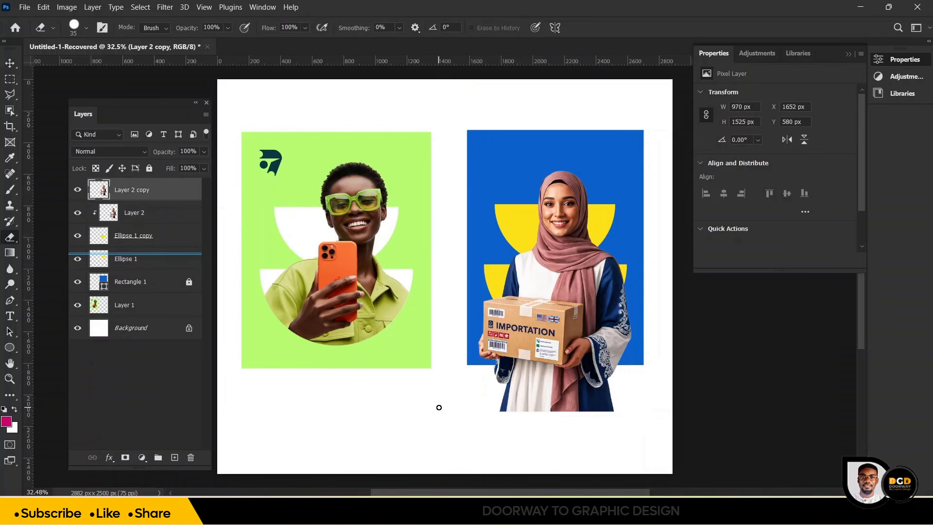
{"action": "key", "text": "bracketright"}
{"action": "key", "text": "bracketright"}
{"action": "key", "text": "bracketright"}
{"action": "key", "text": "bracketright"}
{"action": "key", "text": "bracketright"}
{"action": "key", "text": "bracketright"}
{"action": "key", "text": "bracketright"}
{"action": "key", "text": "bracketright"}
{"action": "key", "text": "bracketright"}
{"action": "key", "text": "bracketright"}
{"action": "key", "text": "bracketright"}
{"action": "key", "text": "bracketright"}
{"action": "key", "text": "bracketright"}
{"action": "mouse_move", "coordinate": [494, 311]}
{"action": "left_mouse_down"}
{"action": "mouse_move", "coordinate": [581, 406]}
{"action": "mouse_move", "coordinate": [467, 346]}
{"action": "mouse_move", "coordinate": [520, 410]}
{"action": "mouse_move", "coordinate": [657, 401]}
{"action": "mouse_move", "coordinate": [640, 334]}
{"action": "mouse_move", "coordinate": [557, 367]}
{"action": "mouse_move", "coordinate": [532, 364]}
{"action": "mouse_move", "coordinate": [634, 337]}
{"action": "mouse_move", "coordinate": [673, 293]}
{"action": "mouse_move", "coordinate": [585, 357]}
{"action": "mouse_move", "coordinate": [662, 292]}
{"action": "left_mouse_up"}
{"action": "mouse_move", "coordinate": [631, 314]}
{"action": "left_mouse_down"}
{"action": "mouse_move", "coordinate": [541, 358]}
{"action": "mouse_move", "coordinate": [462, 298]}
{"action": "left_mouse_up"}
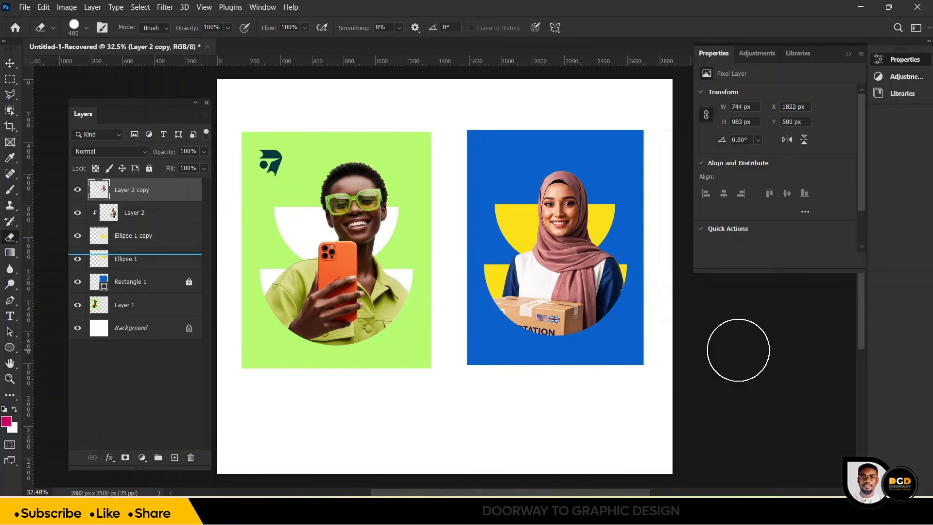
Step: Check the image with Layer 2 hidden, then discard the erased duplicate and the clipping to restore Layer 2 alone
{"action": "left_click", "coordinate": [78, 213]}
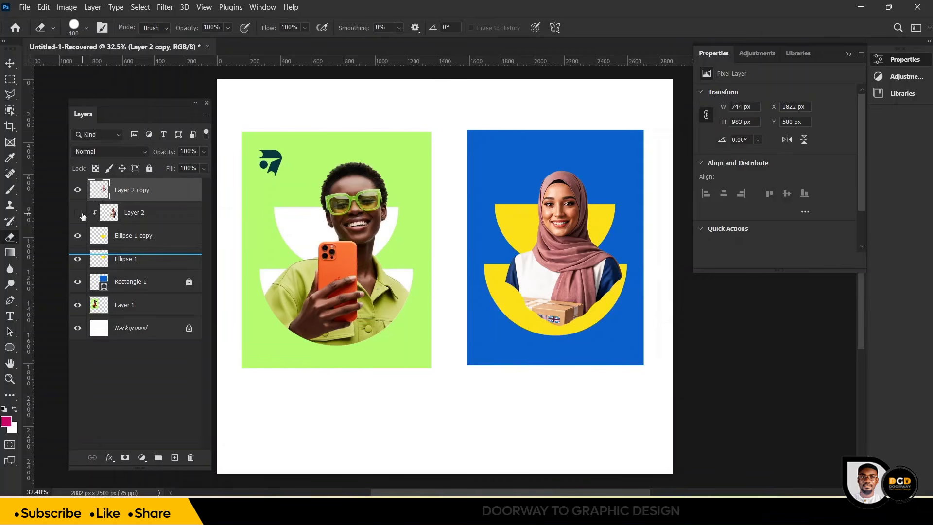
{"action": "left_click", "coordinate": [77, 213]}
{"action": "key", "text": "Delete"}
{"action": "key", "text": "v"}
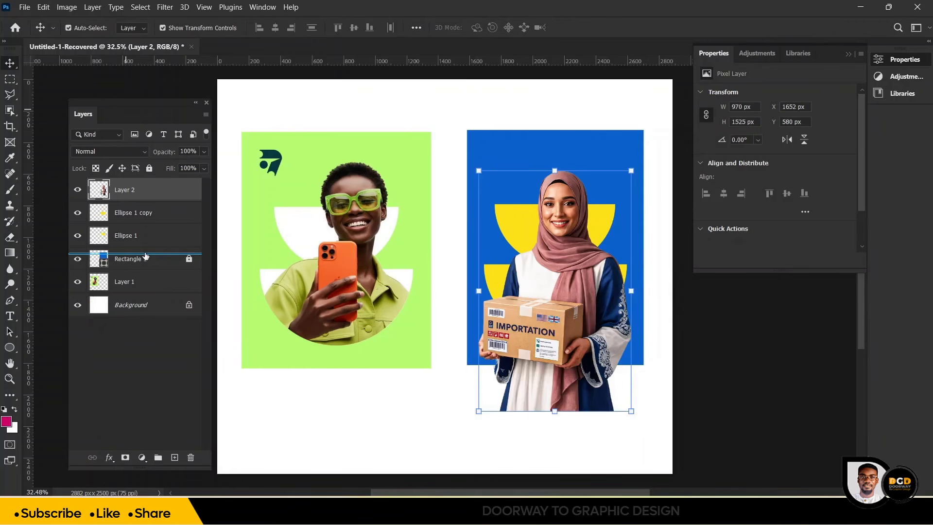
Step: Add a layer mask to Layer 2, load the lower semicircle's outline as a selection and invert it
{"action": "left_click", "coordinate": [125, 458]}
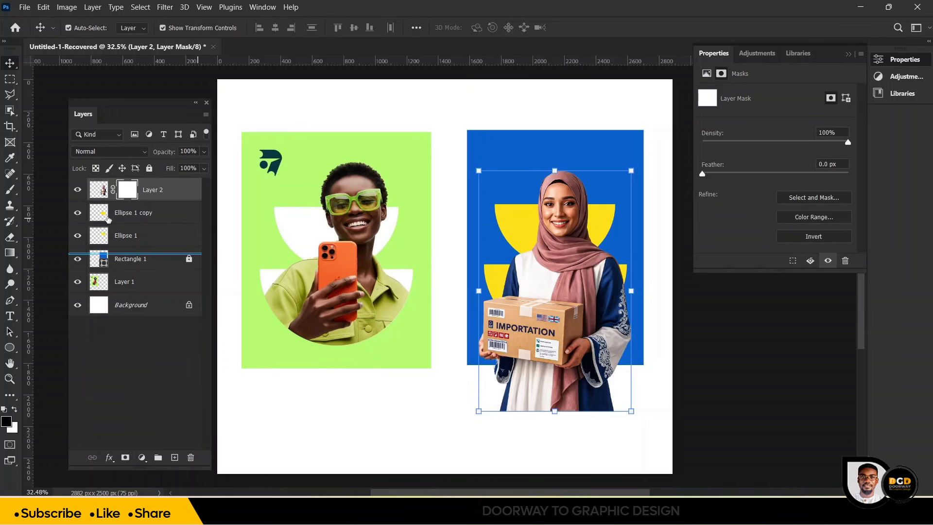
{"action": "key", "text": "ctrl"}
{"action": "left_click", "coordinate": [106, 219], "text": "ctrl"}
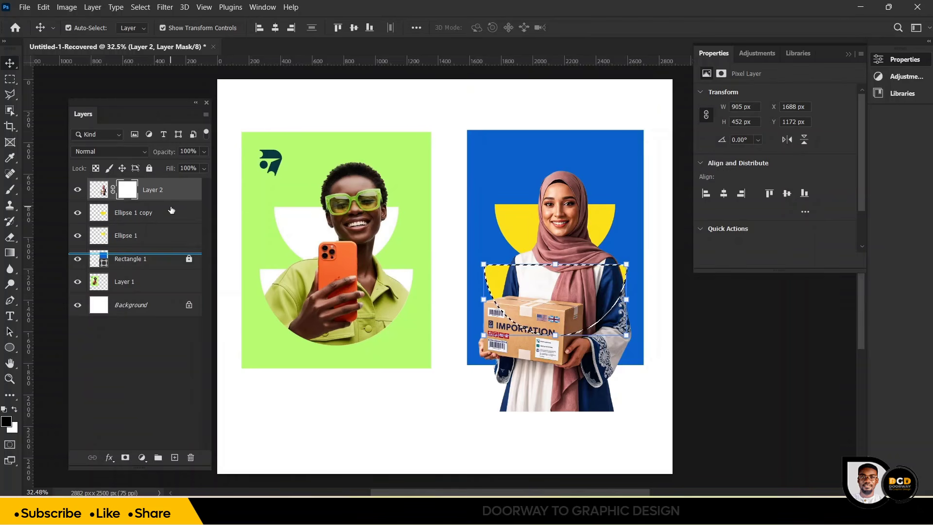
{"action": "left_click", "coordinate": [141, 7]}
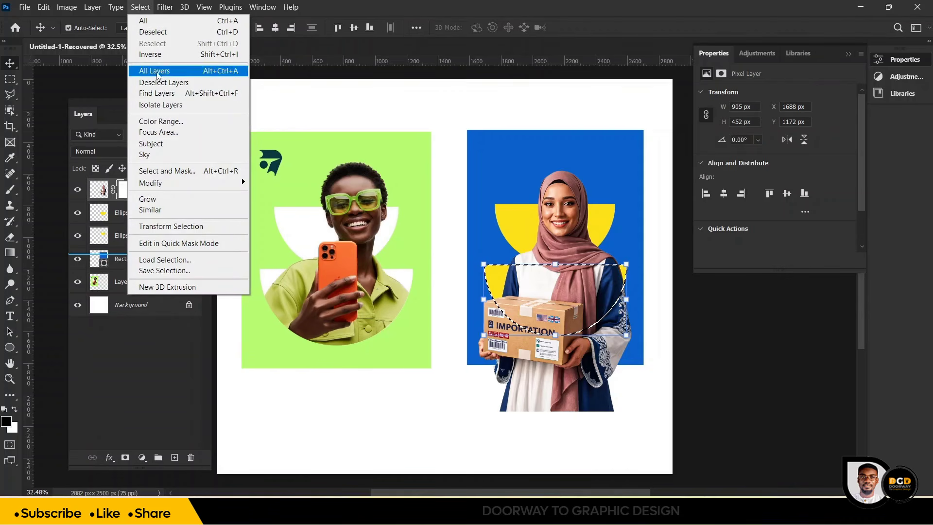
{"action": "left_click", "coordinate": [154, 55]}
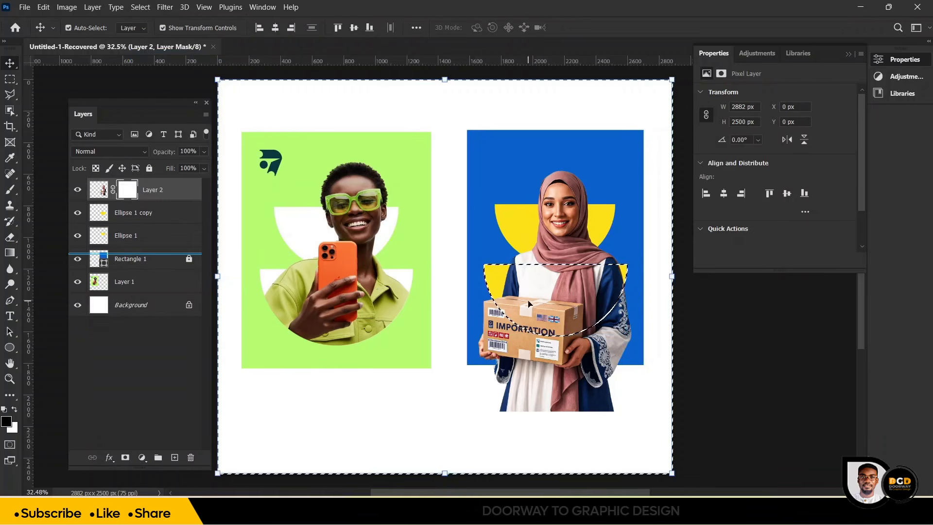
Step: Paint black on Layer 2's mask with a 600 px hard brush to hide the woman below the lower semicircle, then deselect
{"action": "left_click", "coordinate": [131, 193]}
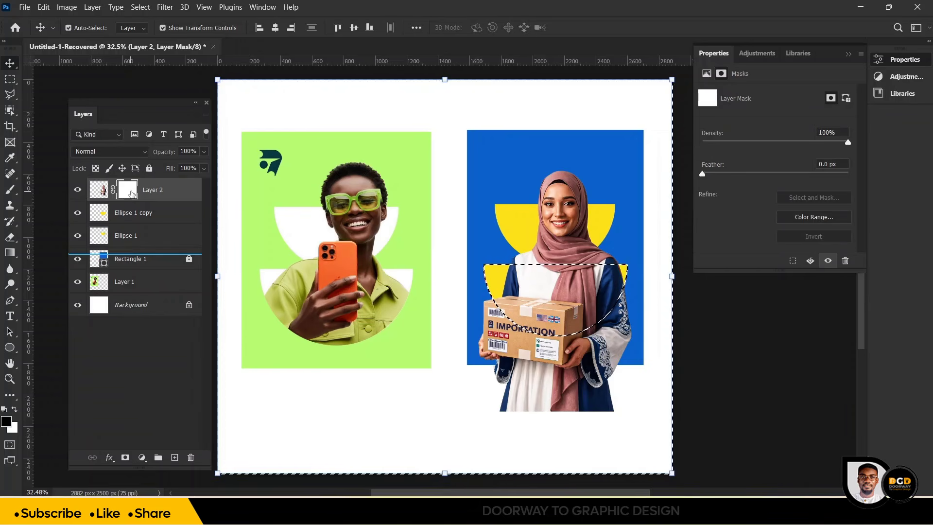
{"action": "left_click", "coordinate": [10, 189]}
{"action": "right_click", "coordinate": [11, 190]}
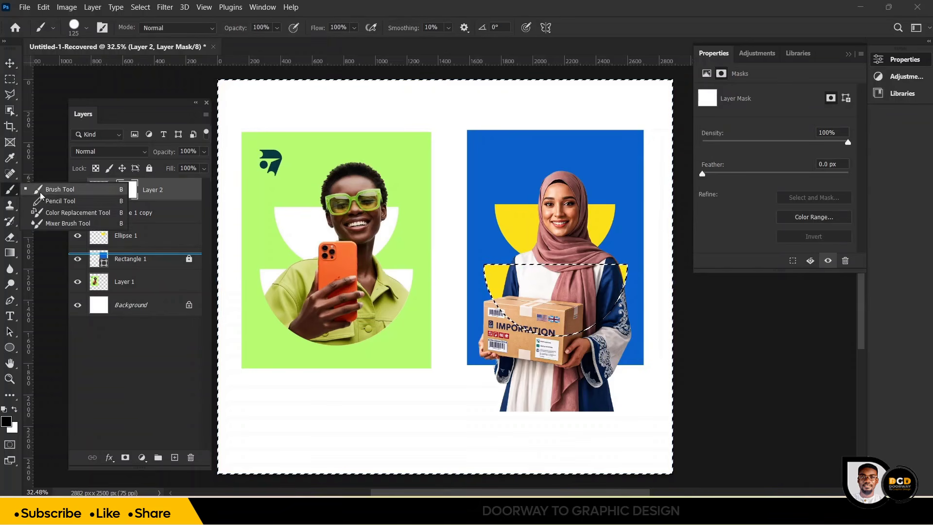
{"action": "left_click", "coordinate": [43, 195]}
{"action": "left_click", "coordinate": [86, 28]}
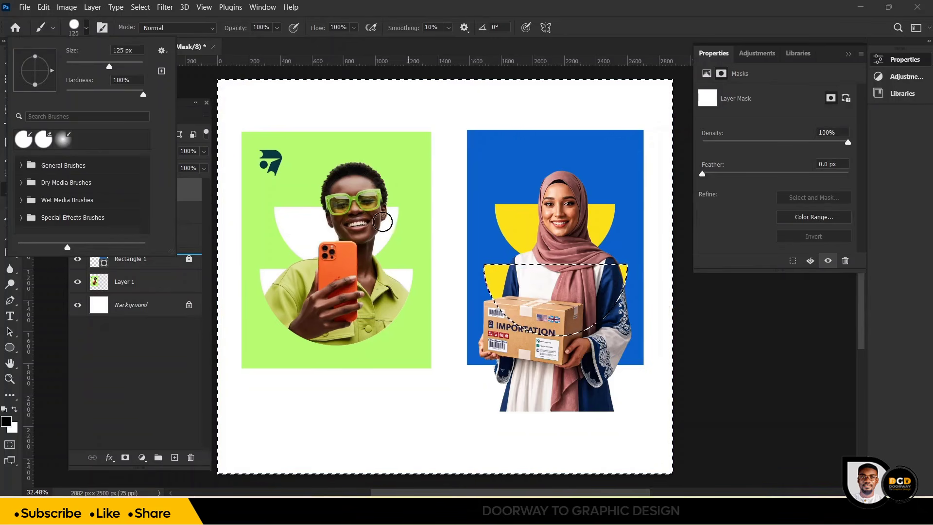
{"action": "left_click", "coordinate": [507, 319]}
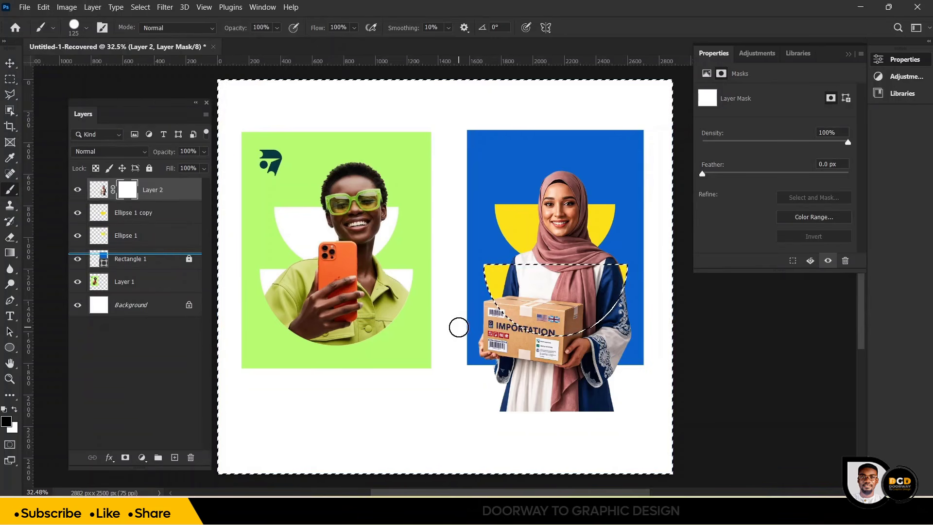
{"action": "key", "text": "bracketright"}
{"action": "key", "text": "bracketright"}
{"action": "key", "text": "bracketright"}
{"action": "key", "text": "bracketright"}
{"action": "key", "text": "bracketright"}
{"action": "key", "text": "bracketright"}
{"action": "key", "text": "bracketright"}
{"action": "key", "text": "bracketright"}
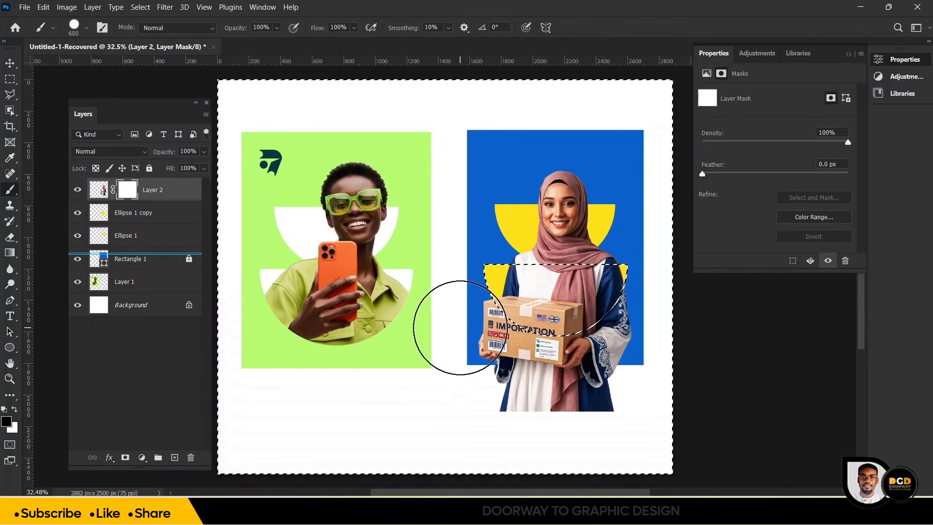
{"action": "mouse_move", "coordinate": [481, 347]}
{"action": "left_mouse_down"}
{"action": "mouse_move", "coordinate": [546, 368]}
{"action": "mouse_move", "coordinate": [579, 369]}
{"action": "mouse_move", "coordinate": [639, 331]}
{"action": "left_mouse_up"}
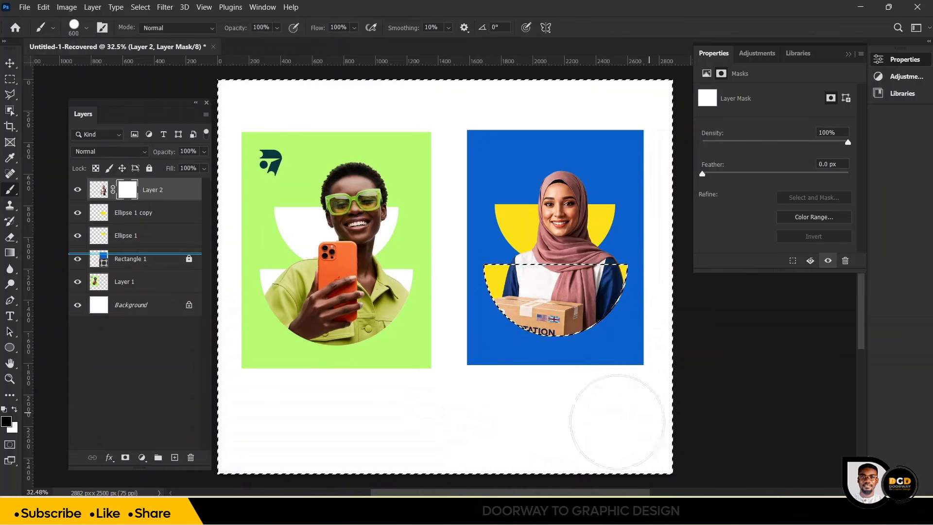
{"action": "key", "text": "ctrl+d"}
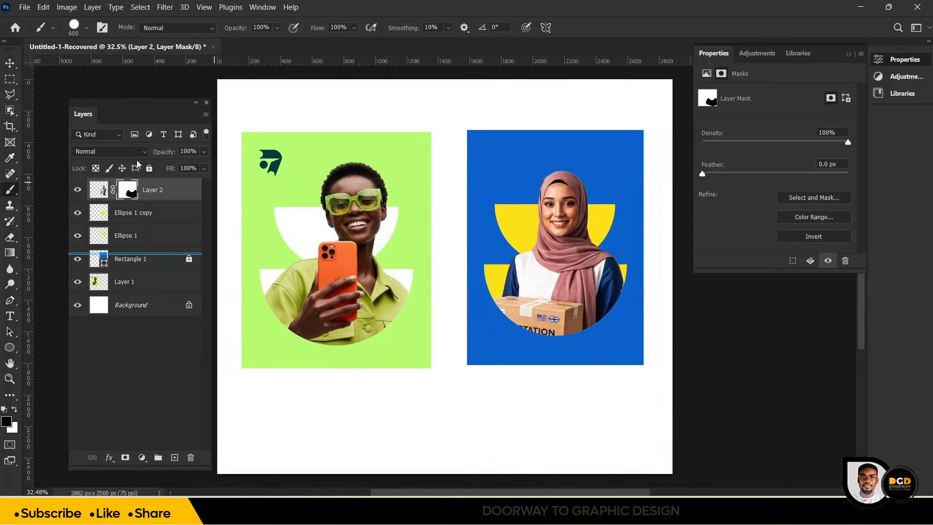
{"action": "left_click", "coordinate": [12, 65]}
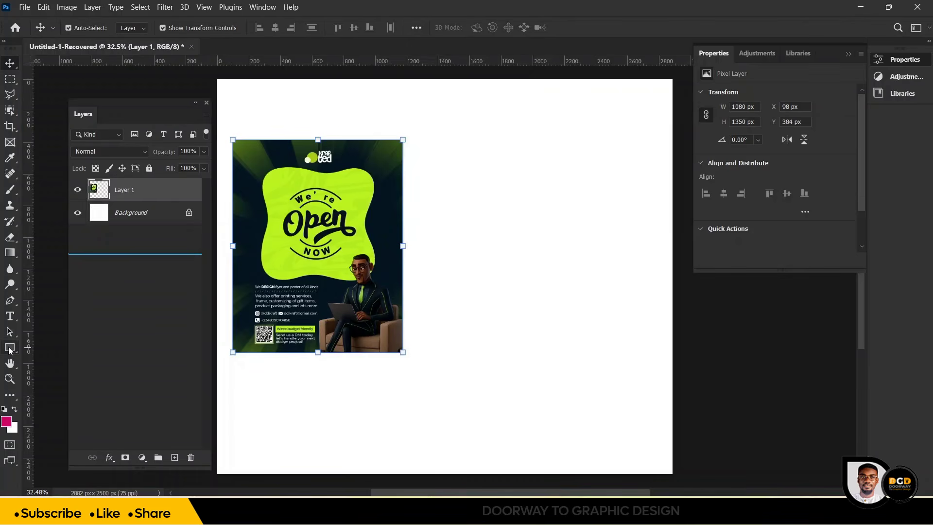
Step: Draw a magenta rectangle about 749 × 684 px with a 0 px stroke beside the flyer and round its corners to about 179 px
{"action": "left_click", "coordinate": [10, 349]}
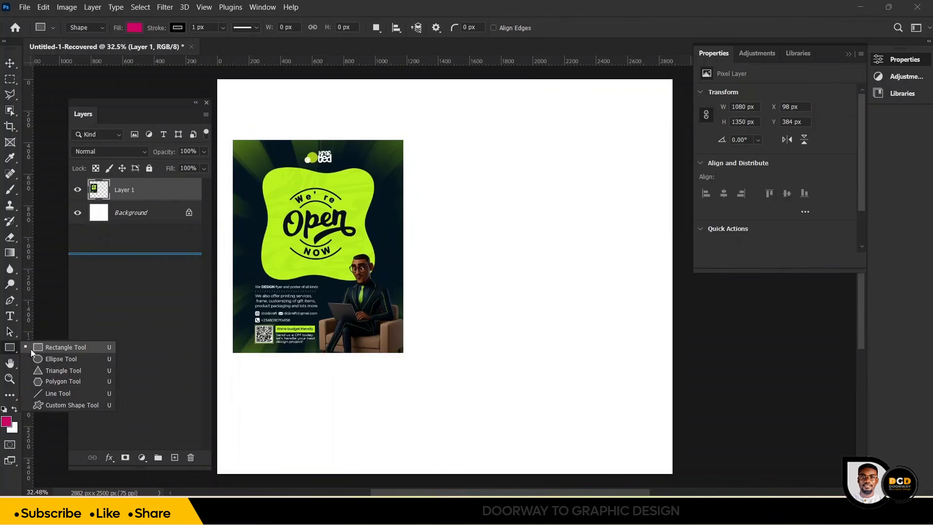
{"action": "left_click", "coordinate": [31, 349]}
{"action": "mouse_move", "coordinate": [450, 185]}
{"action": "left_mouse_down"}
{"action": "mouse_move", "coordinate": [558, 272]}
{"action": "mouse_move", "coordinate": [568, 292]}
{"action": "left_mouse_up"}
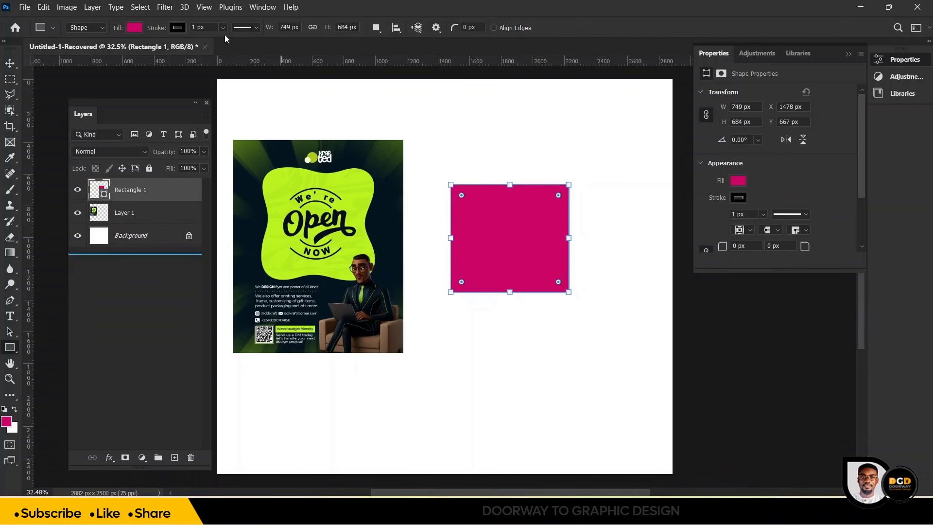
{"action": "left_click", "coordinate": [223, 29]}
{"action": "left_click_drag", "start_coordinate": [226, 42], "coordinate": [218, 40]}
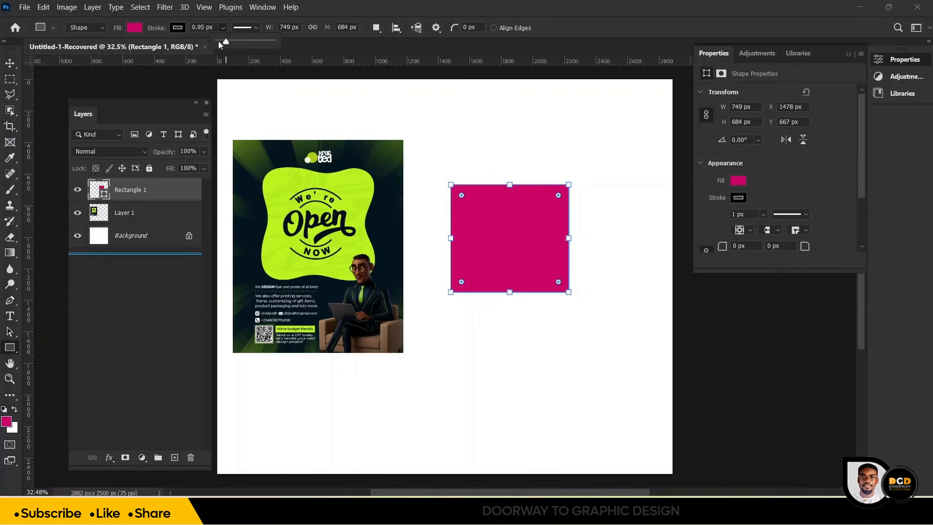
{"action": "left_click_drag", "start_coordinate": [559, 197], "coordinate": [541, 212]}
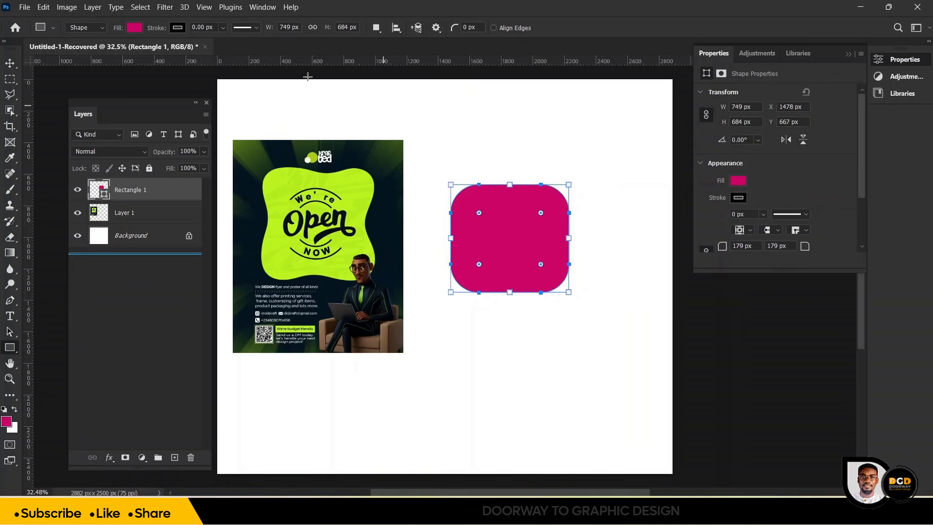
Step: Start a custom warp on the magenta rounded rectangle and split it vertically and horizontally through its middle
{"action": "left_click", "coordinate": [10, 64]}
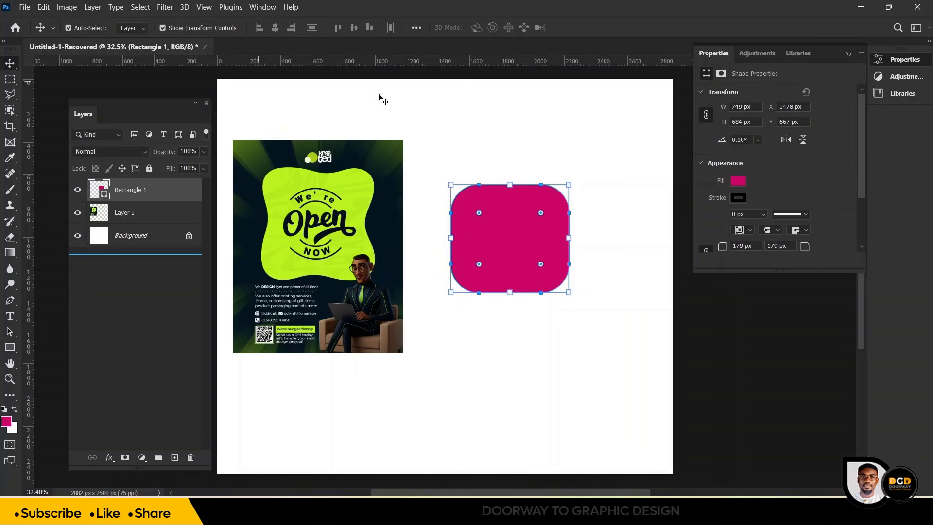
{"action": "left_click", "coordinate": [509, 186]}
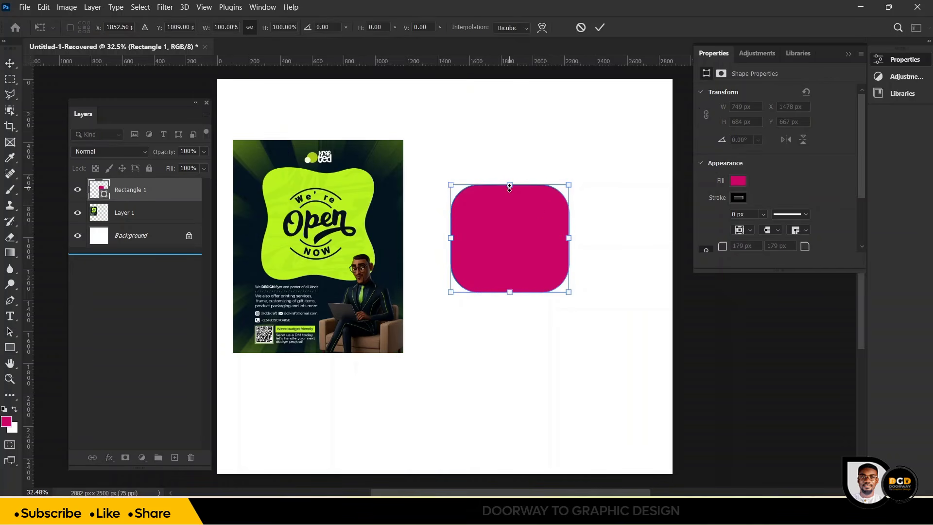
{"action": "left_click", "coordinate": [548, 36]}
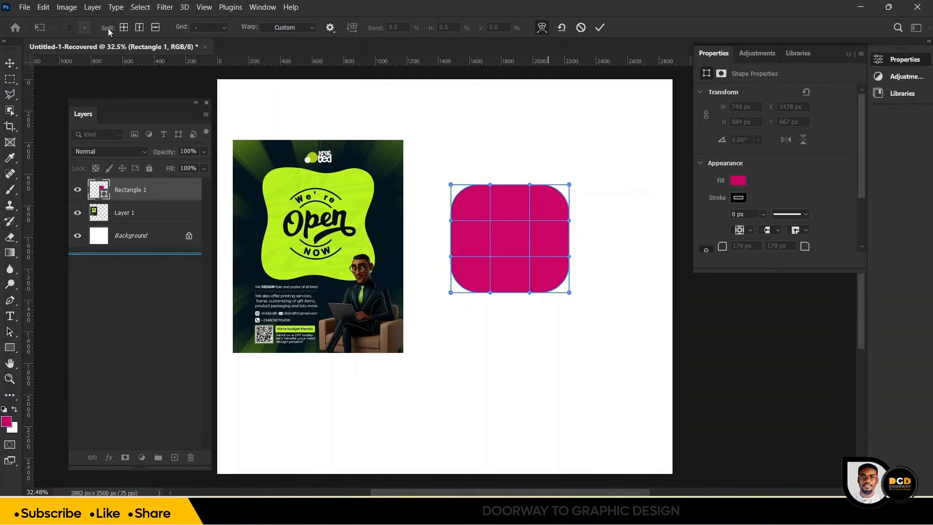
{"action": "left_click", "coordinate": [140, 28]}
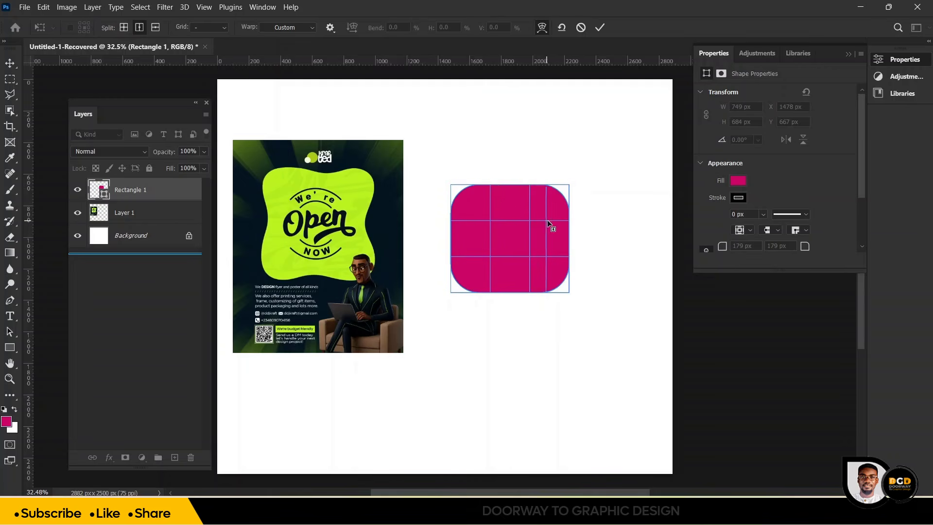
{"action": "key", "text": "ctrl+plus"}
{"action": "key", "text": "ctrl+plus"}
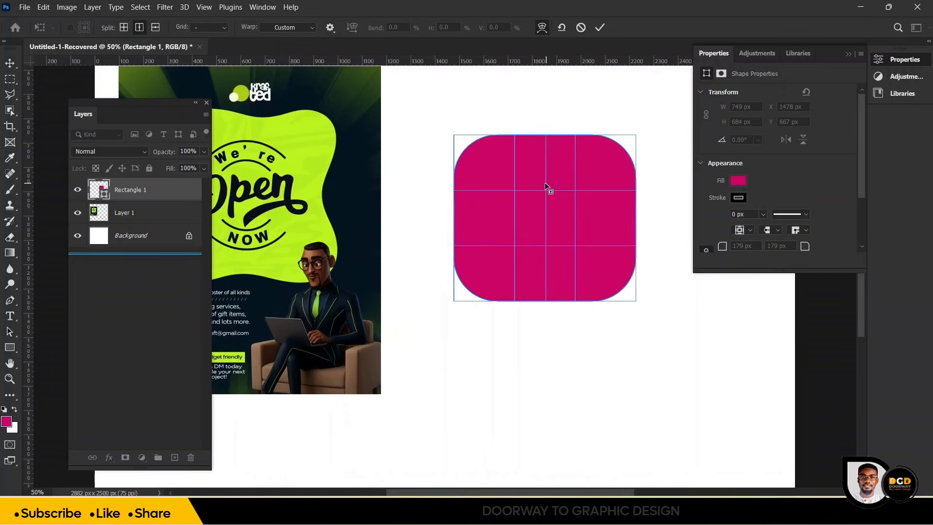
{"action": "left_click", "coordinate": [543, 182]}
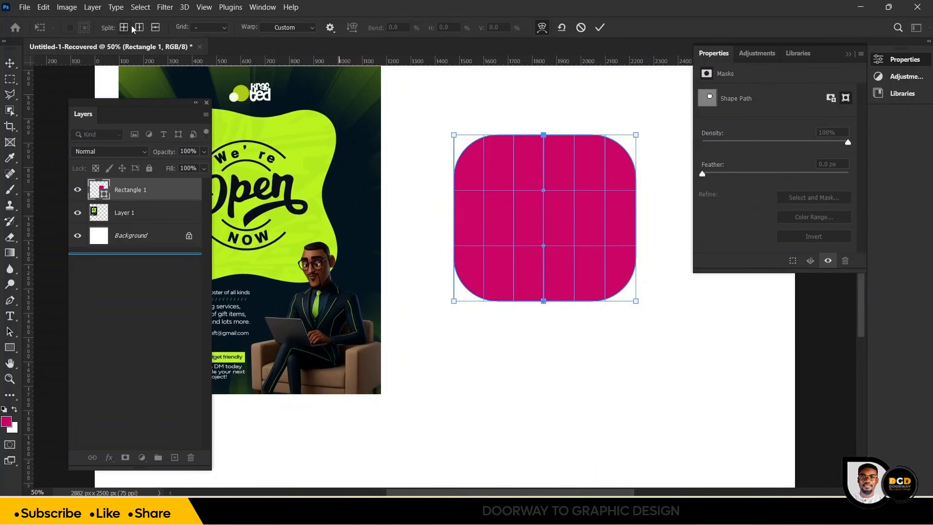
{"action": "left_click", "coordinate": [156, 30]}
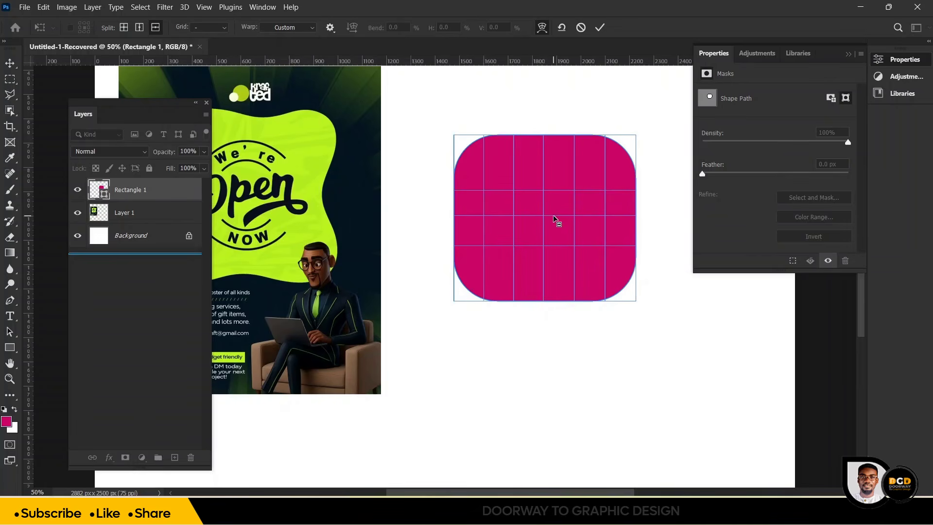
{"action": "left_click", "coordinate": [554, 217]}
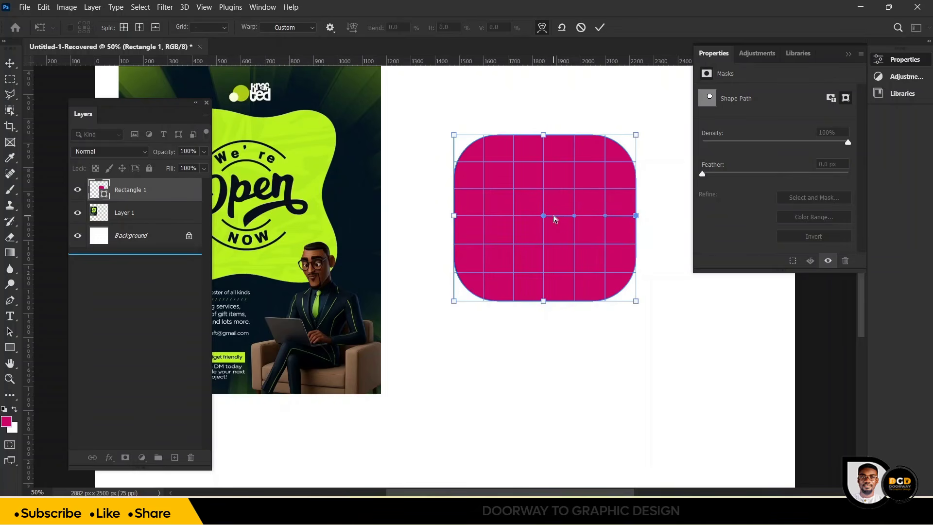
Step: Pull the warp's top, bottom, right and left middle points inward, offsetting top rightward and bottom leftward, and apply the wavy shape
{"action": "key", "text": "ctrl+plus"}
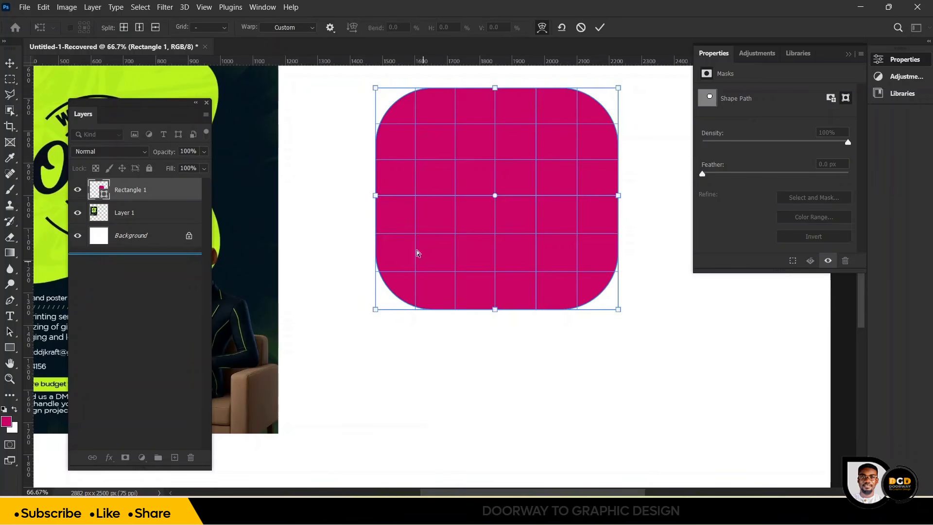
{"action": "left_click", "coordinate": [495, 89]}
{"action": "left_click_drag", "start_coordinate": [496, 91], "coordinate": [514, 119]}
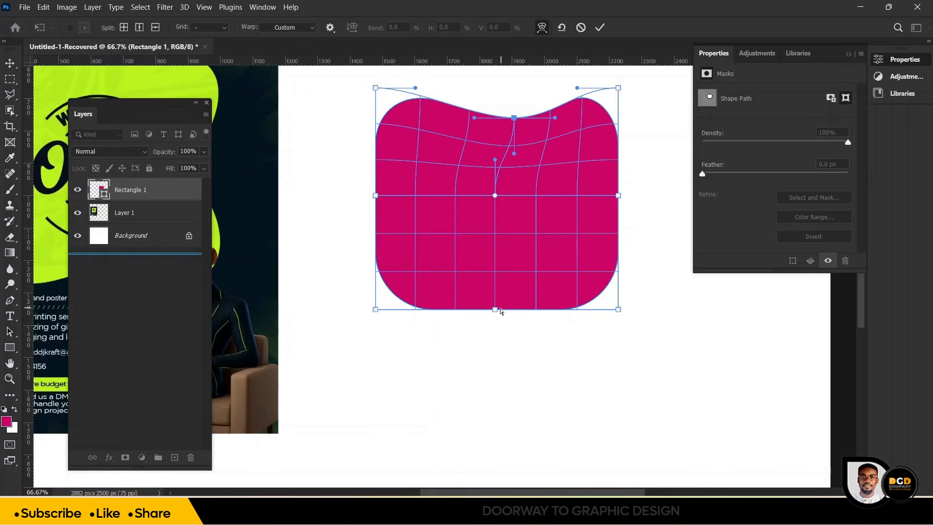
{"action": "left_click_drag", "start_coordinate": [496, 311], "coordinate": [477, 289]}
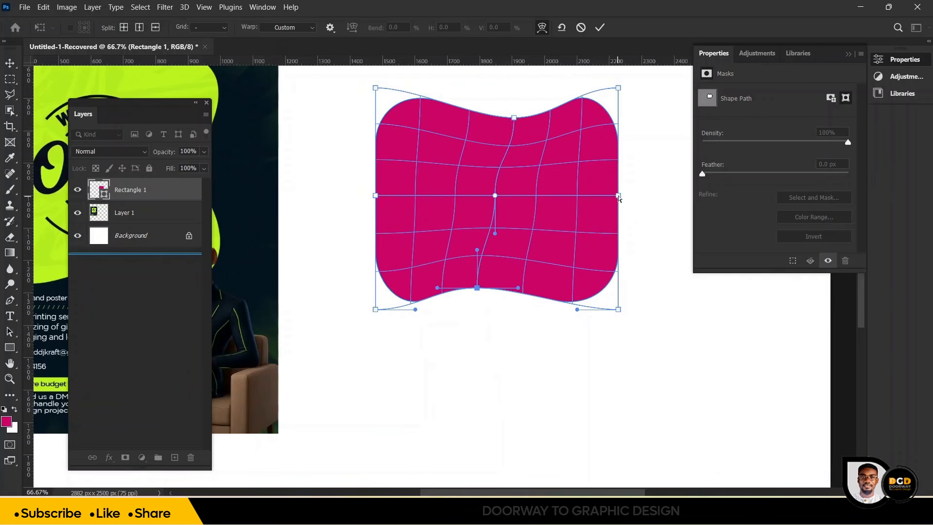
{"action": "left_click", "coordinate": [618, 196]}
{"action": "left_click_drag", "start_coordinate": [618, 196], "coordinate": [595, 204]}
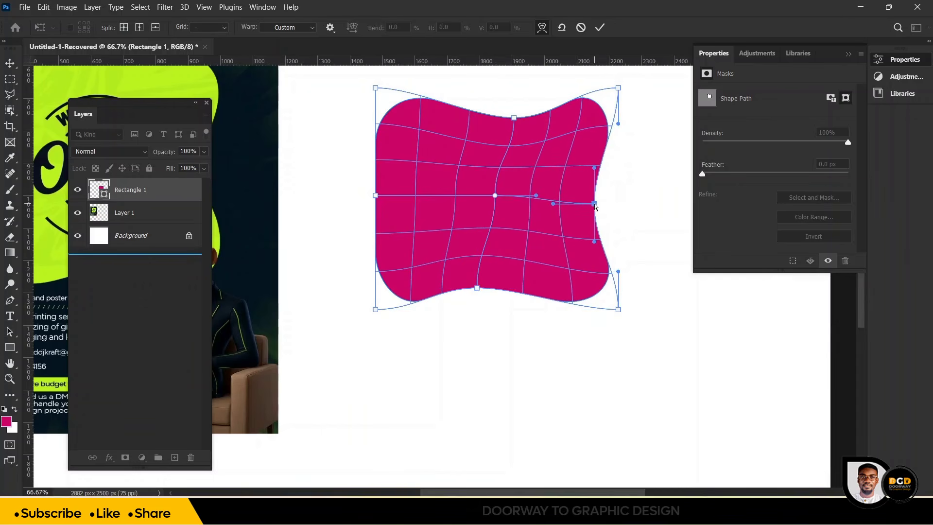
{"action": "left_click", "coordinate": [375, 195]}
{"action": "left_click_drag", "start_coordinate": [376, 196], "coordinate": [401, 198]}
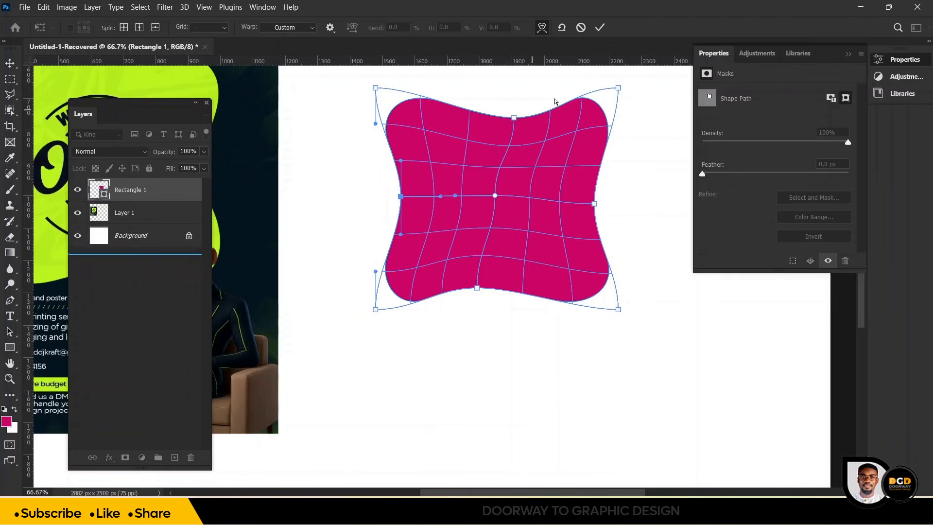
{"action": "left_click", "coordinate": [600, 28]}
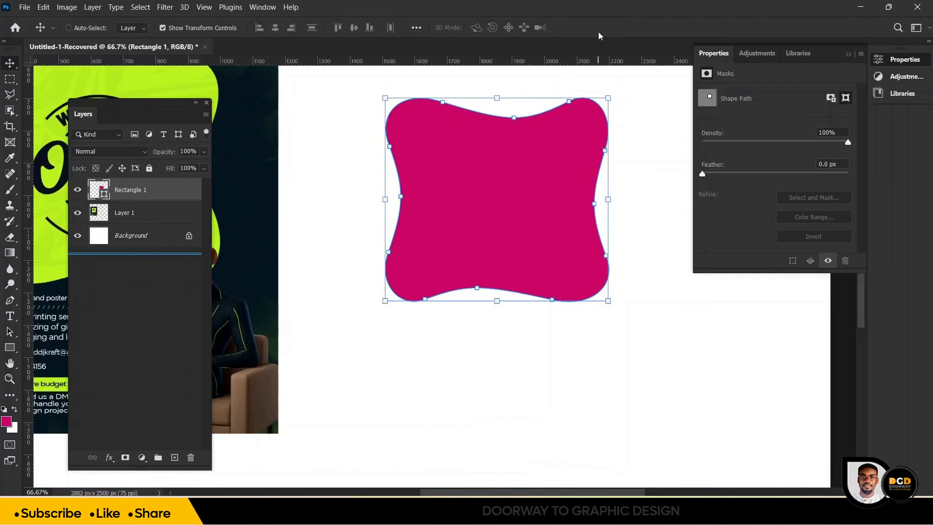
Step: Stretch the magenta wavy shape downward from its lower edge to make it taller
{"action": "key", "text": "ctrl+0"}
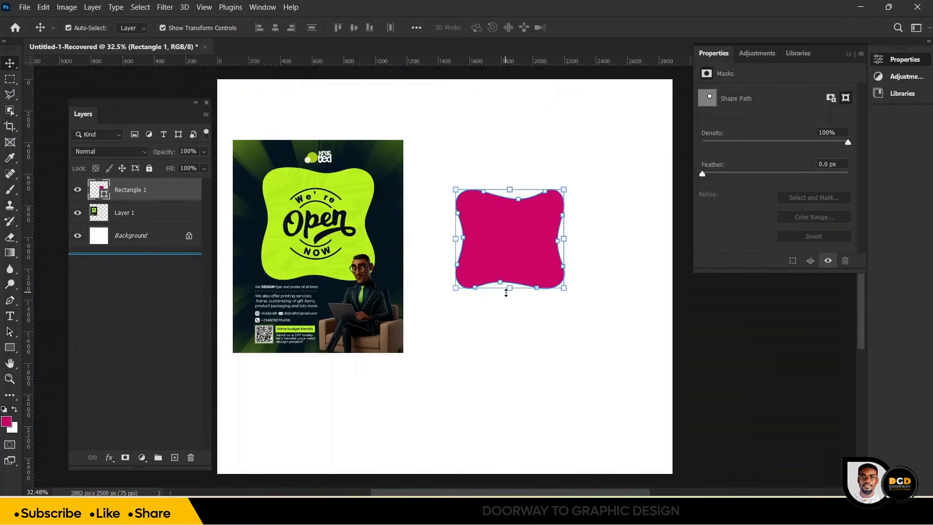
{"action": "left_click_drag", "start_coordinate": [506, 292], "coordinate": [512, 349]}
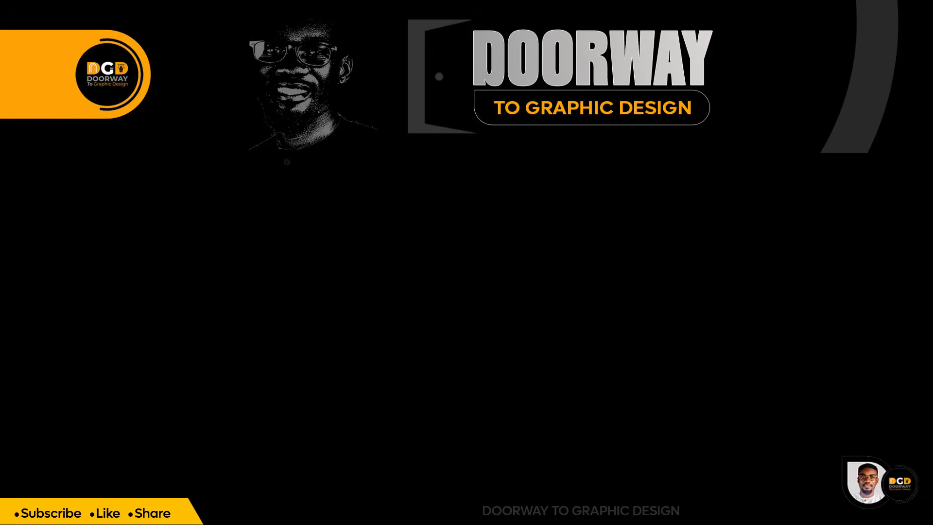